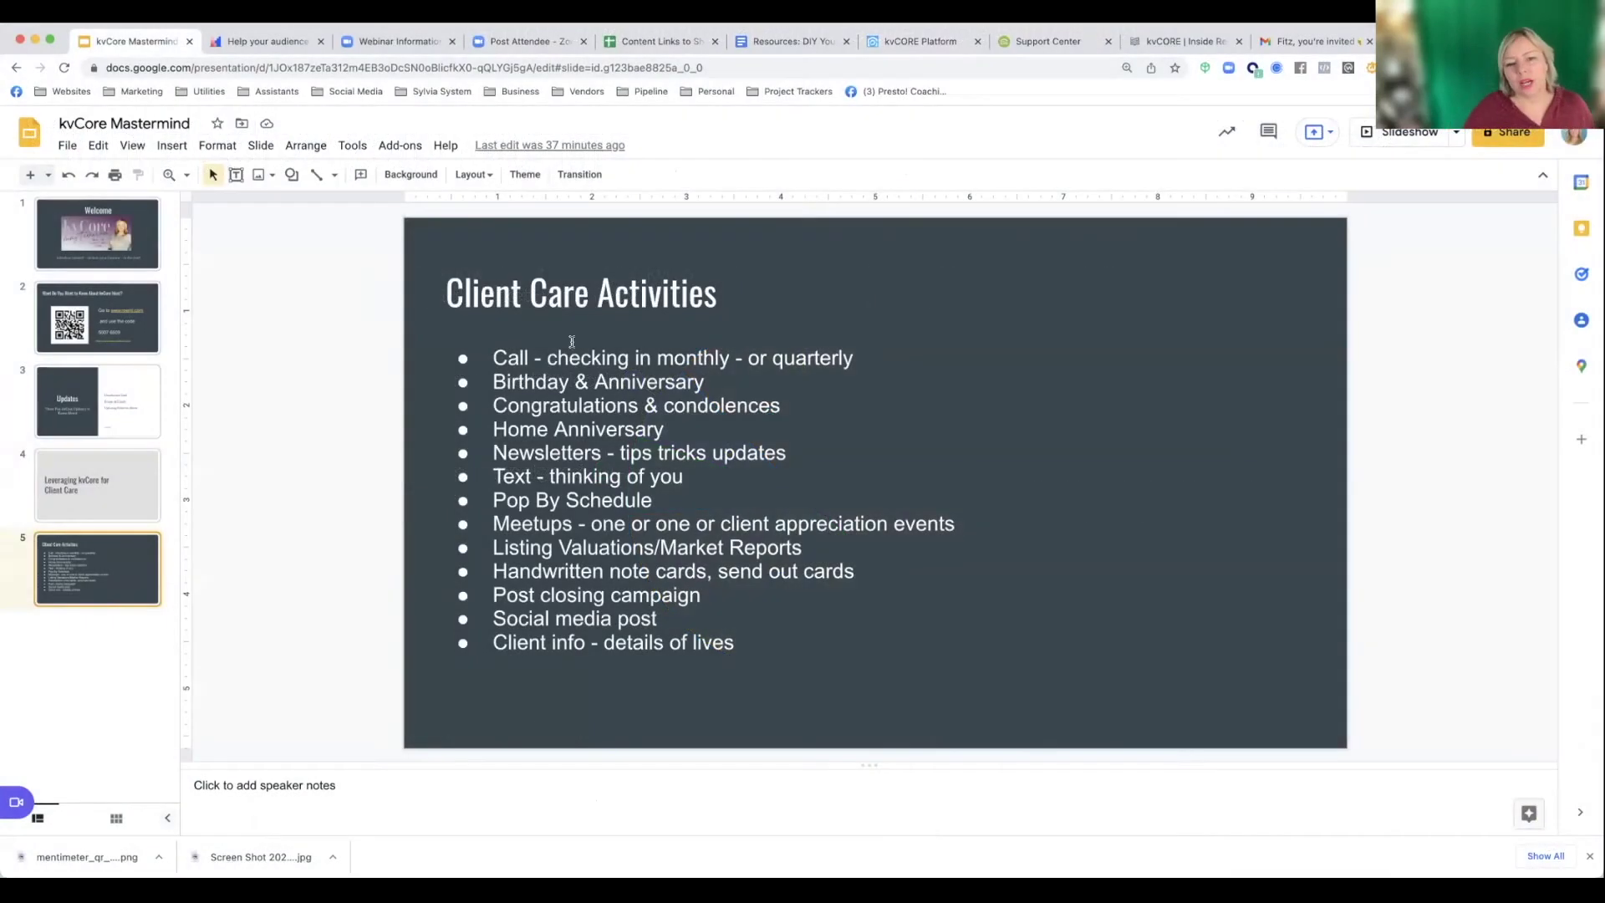
pyautogui.click(93, 514)
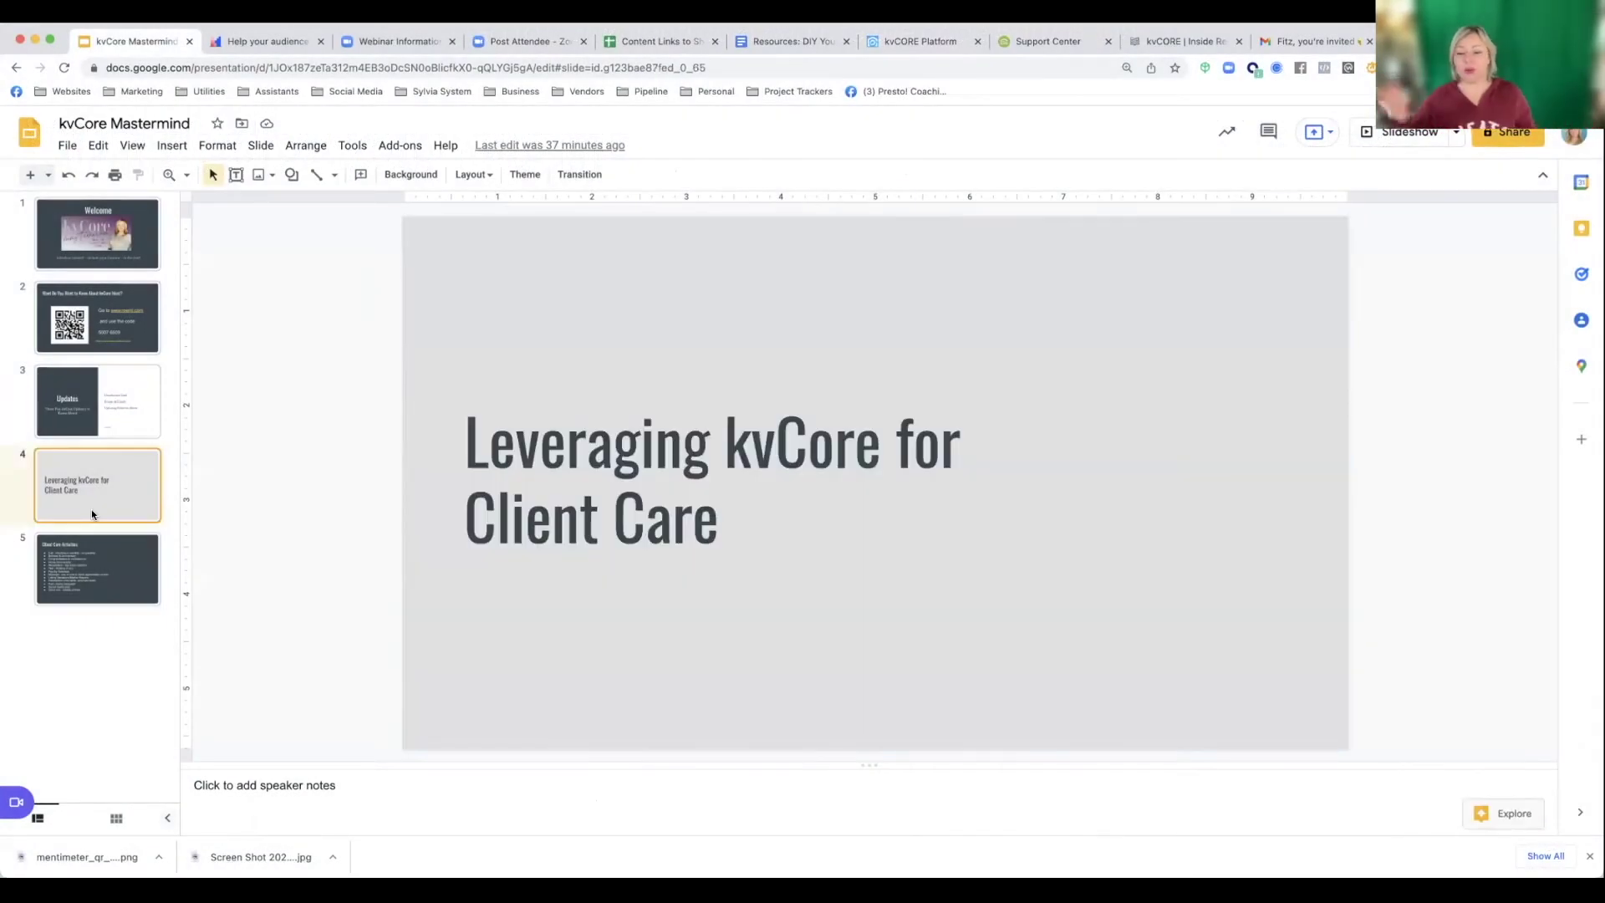
pyautogui.press('Down')
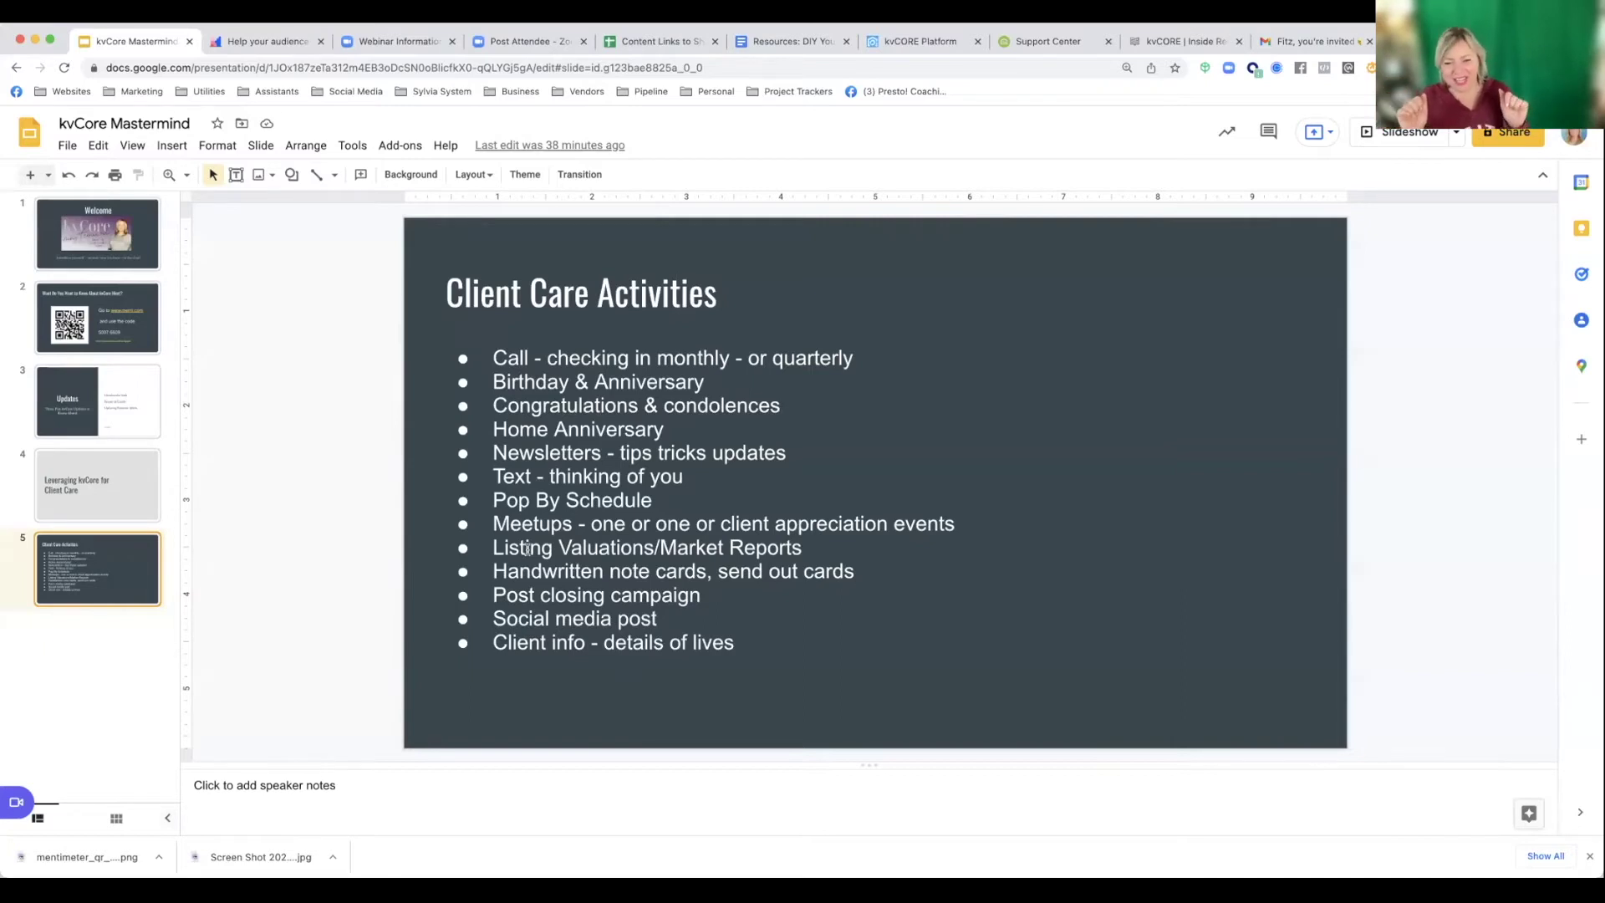
pyautogui.click(487, 500)
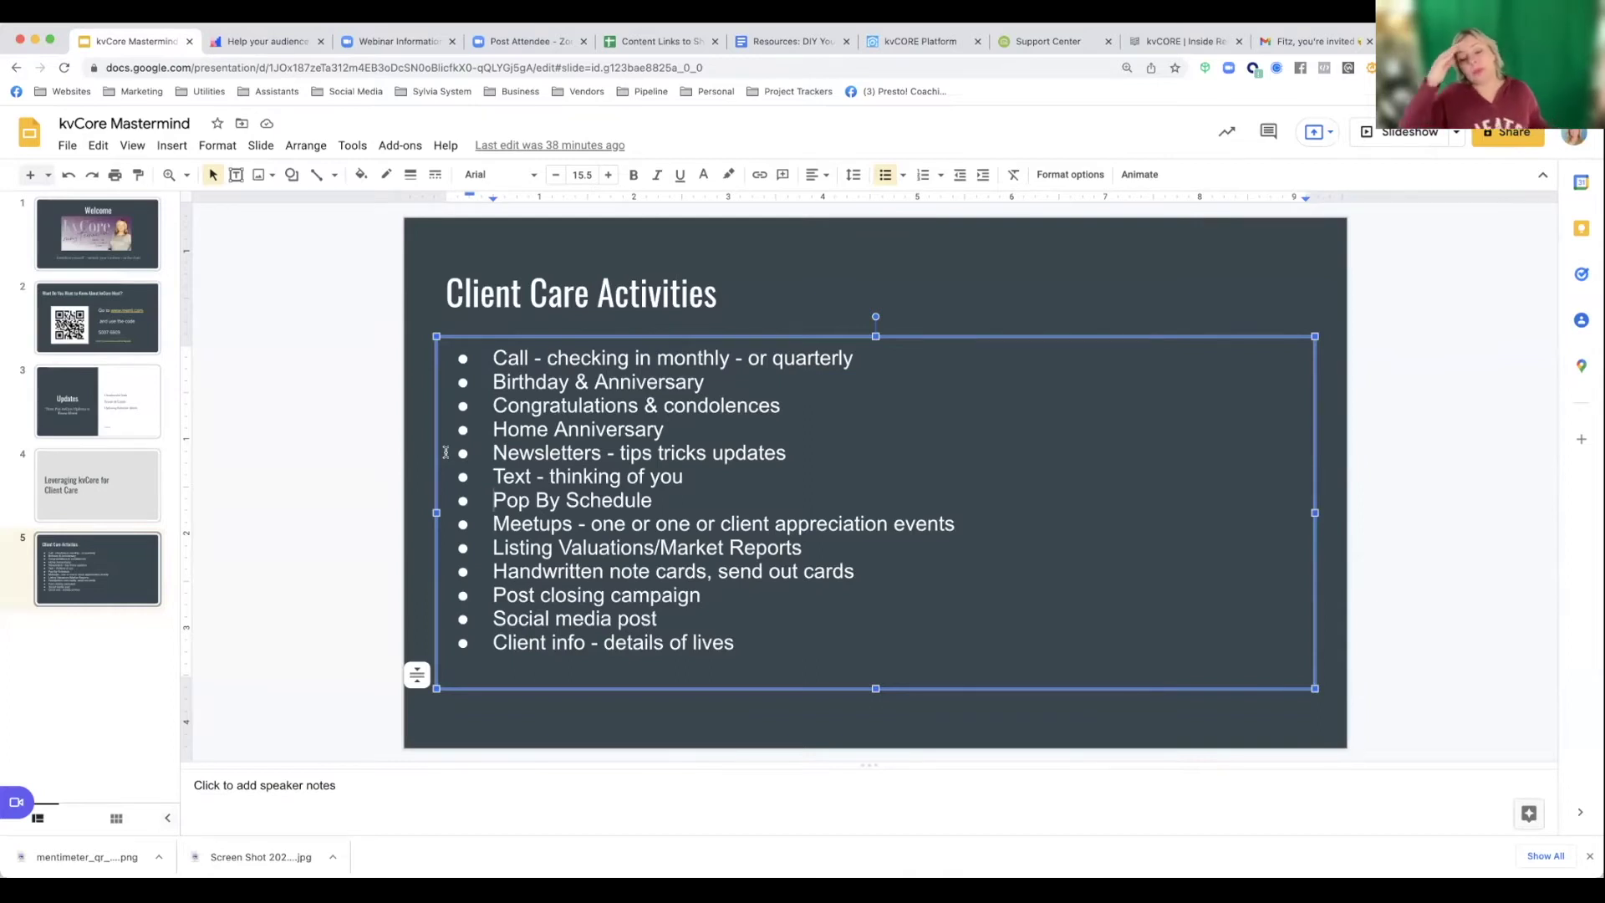
# - Click off the slide's bullet list to deselect it without editing
pyautogui.click(357, 420)
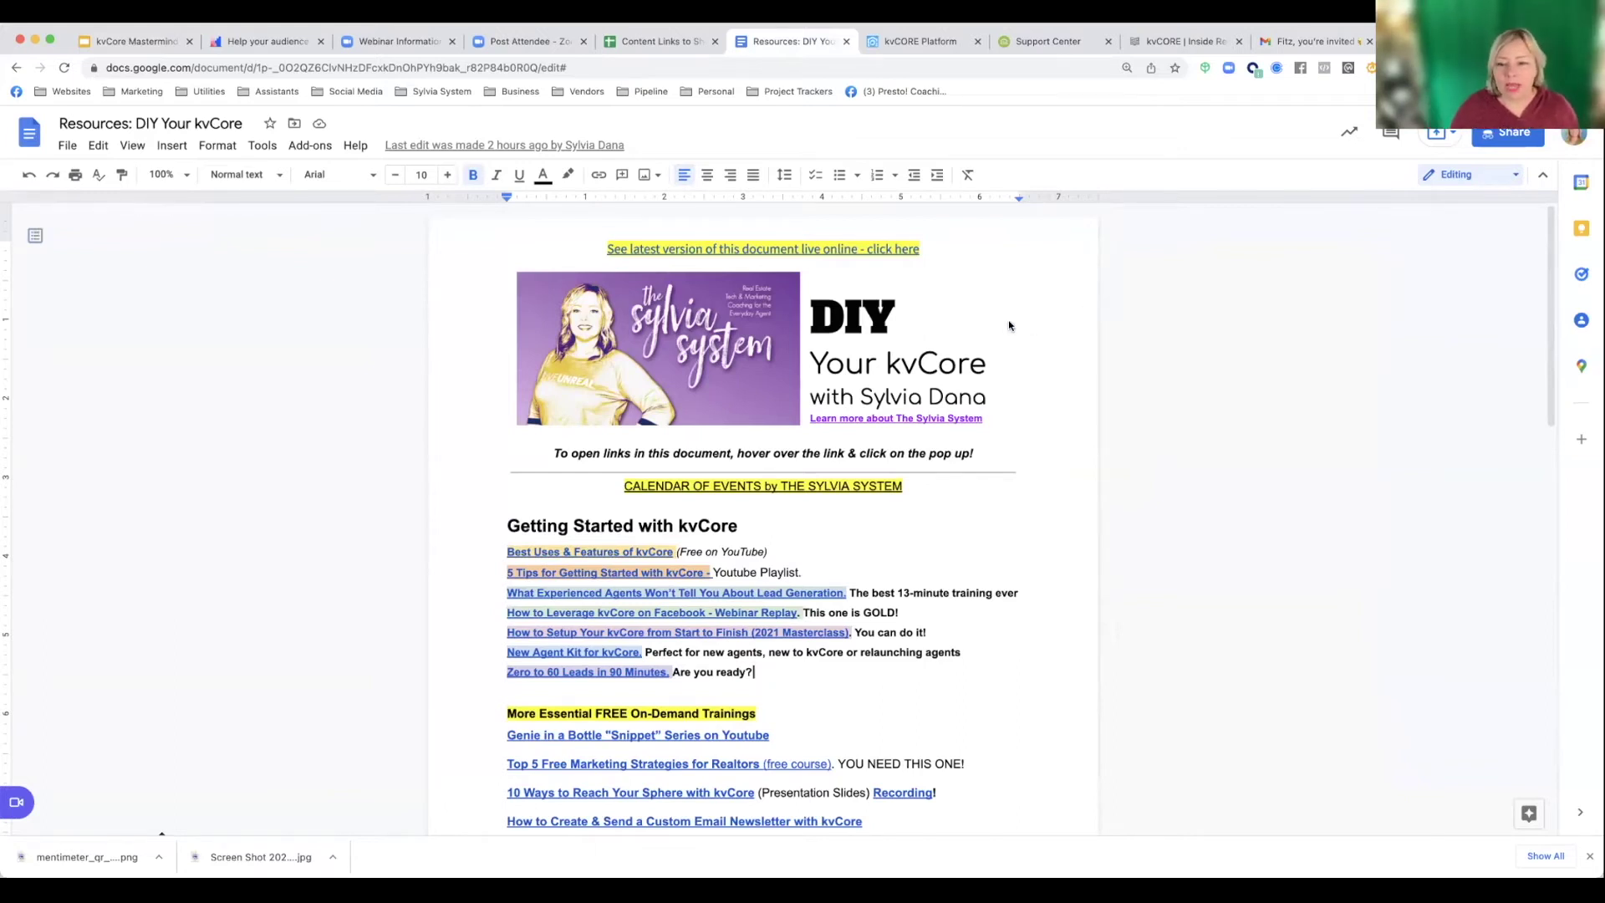
pyautogui.scroll(-5, 595, 368)
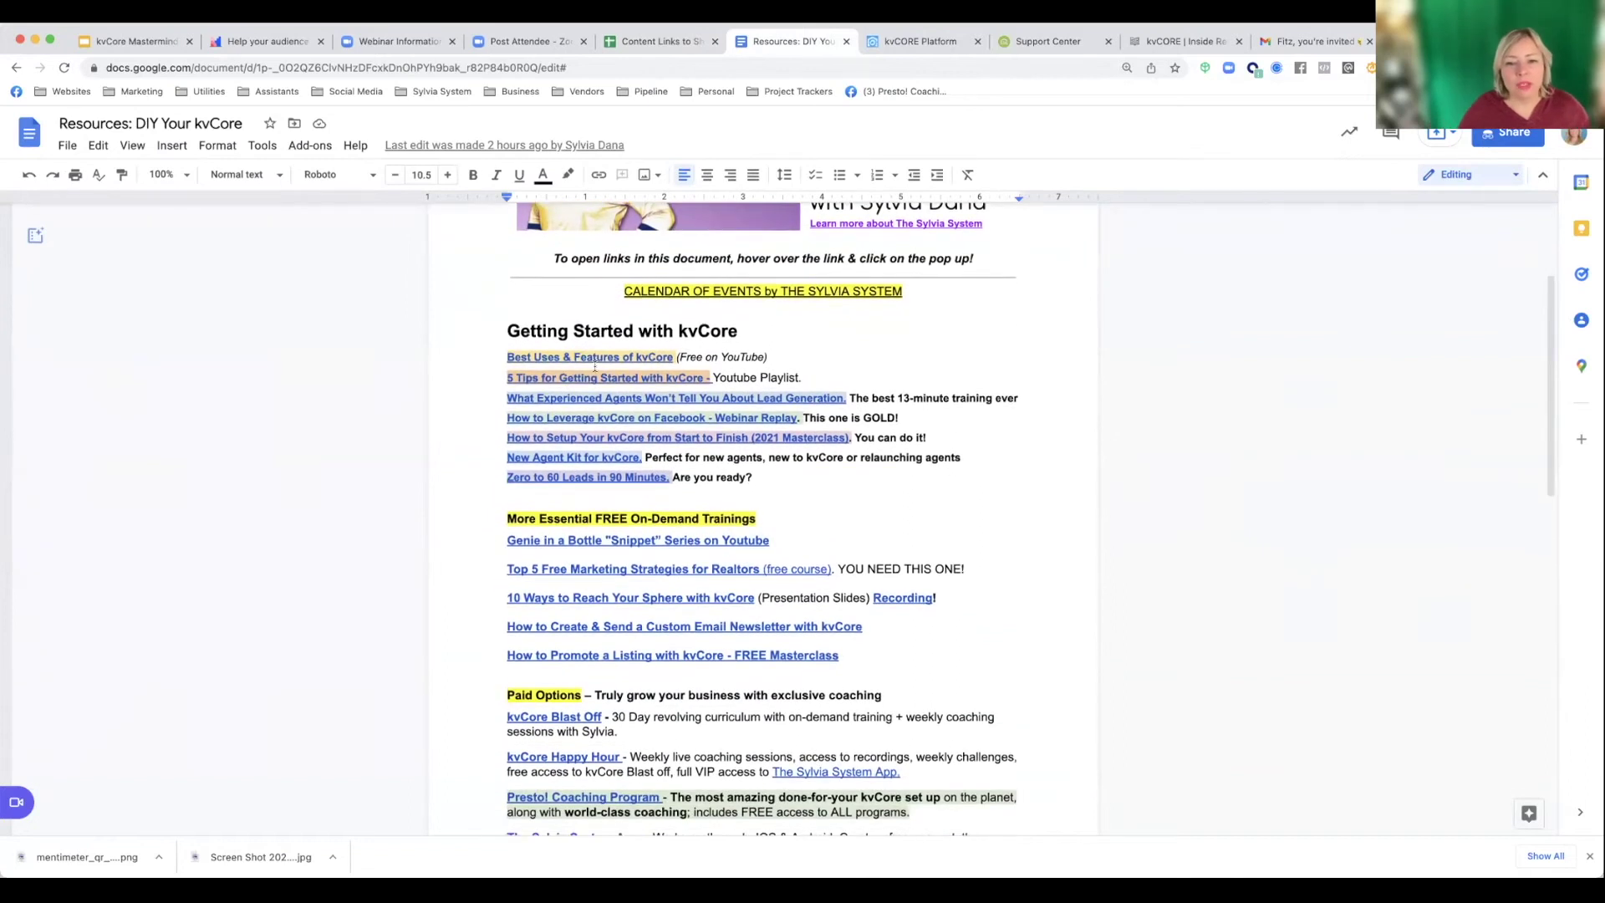
pyautogui.click(734, 292)
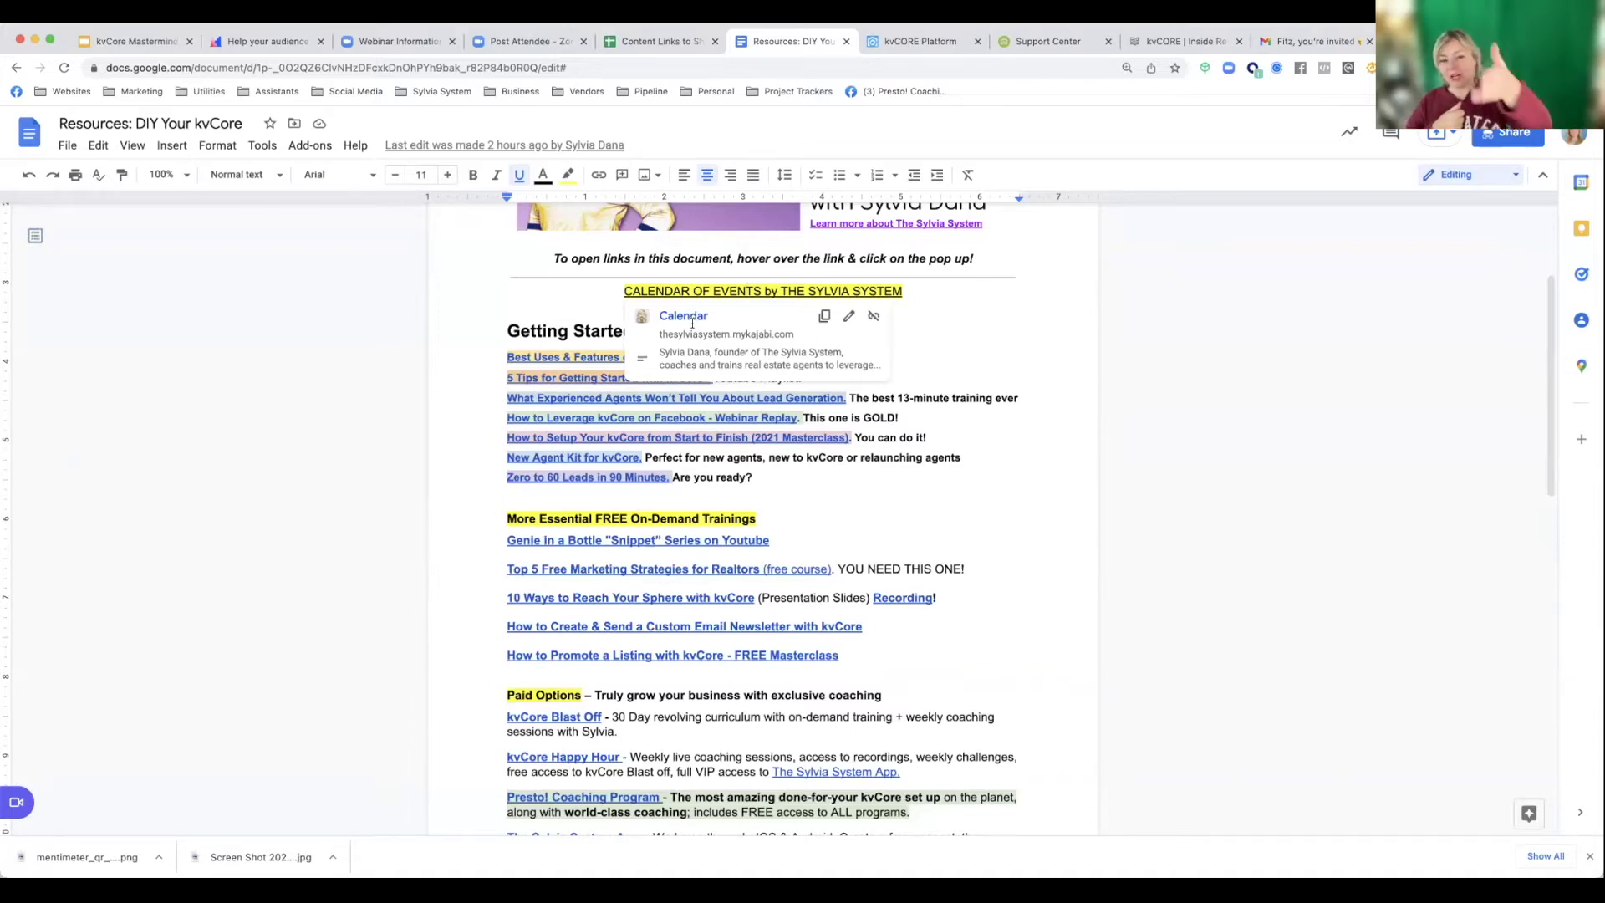
pyautogui.click(816, 478)
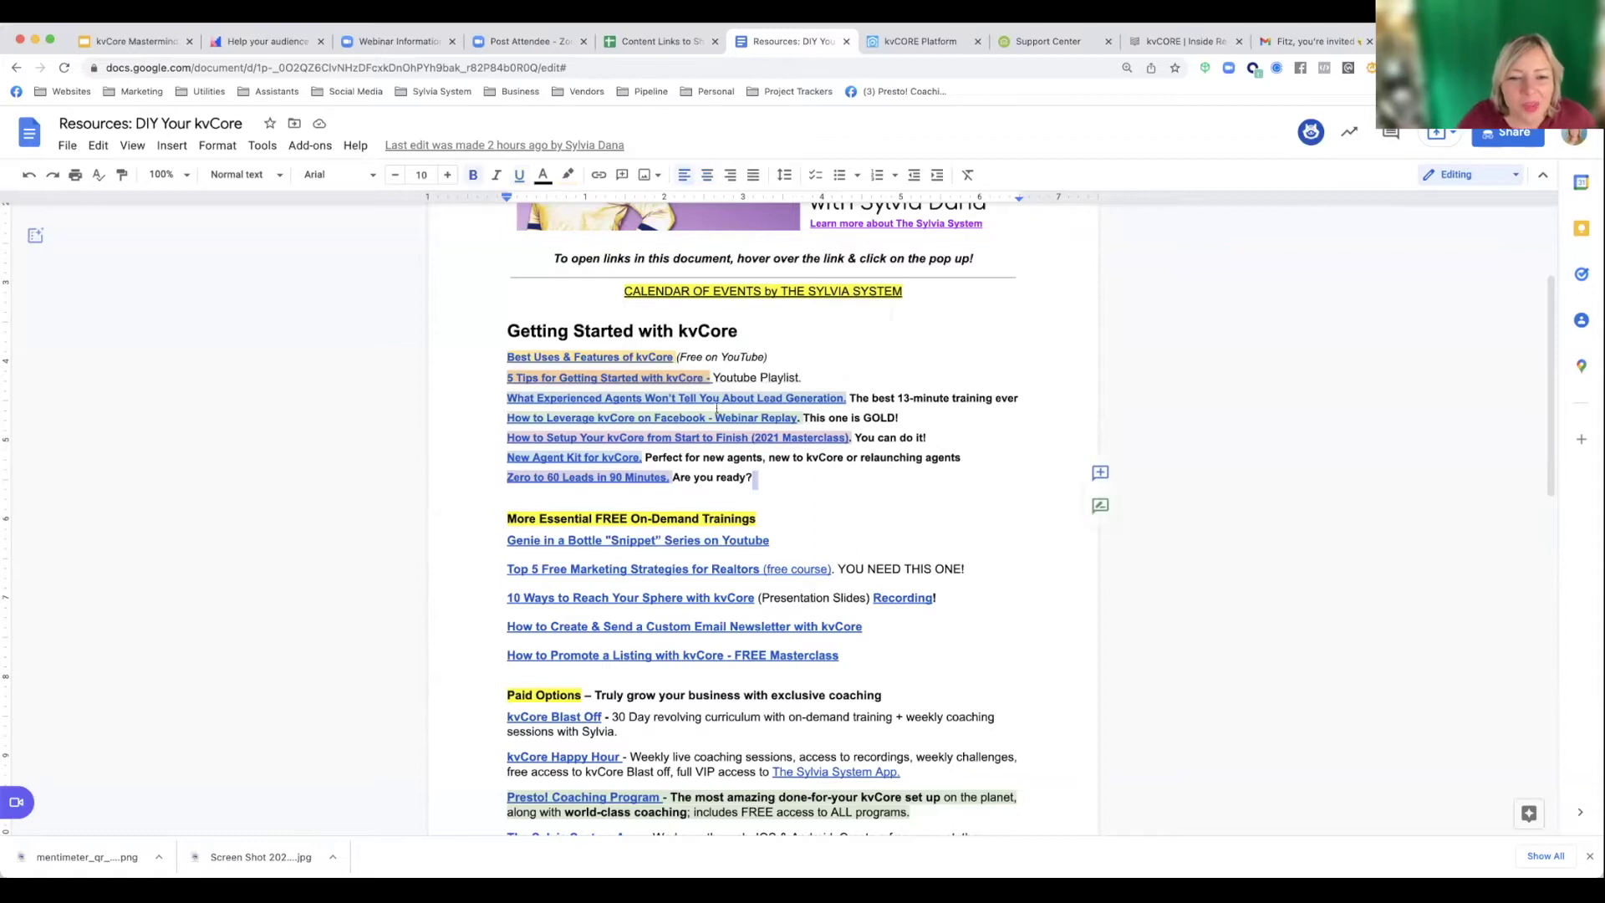
pyautogui.click(502, 378)
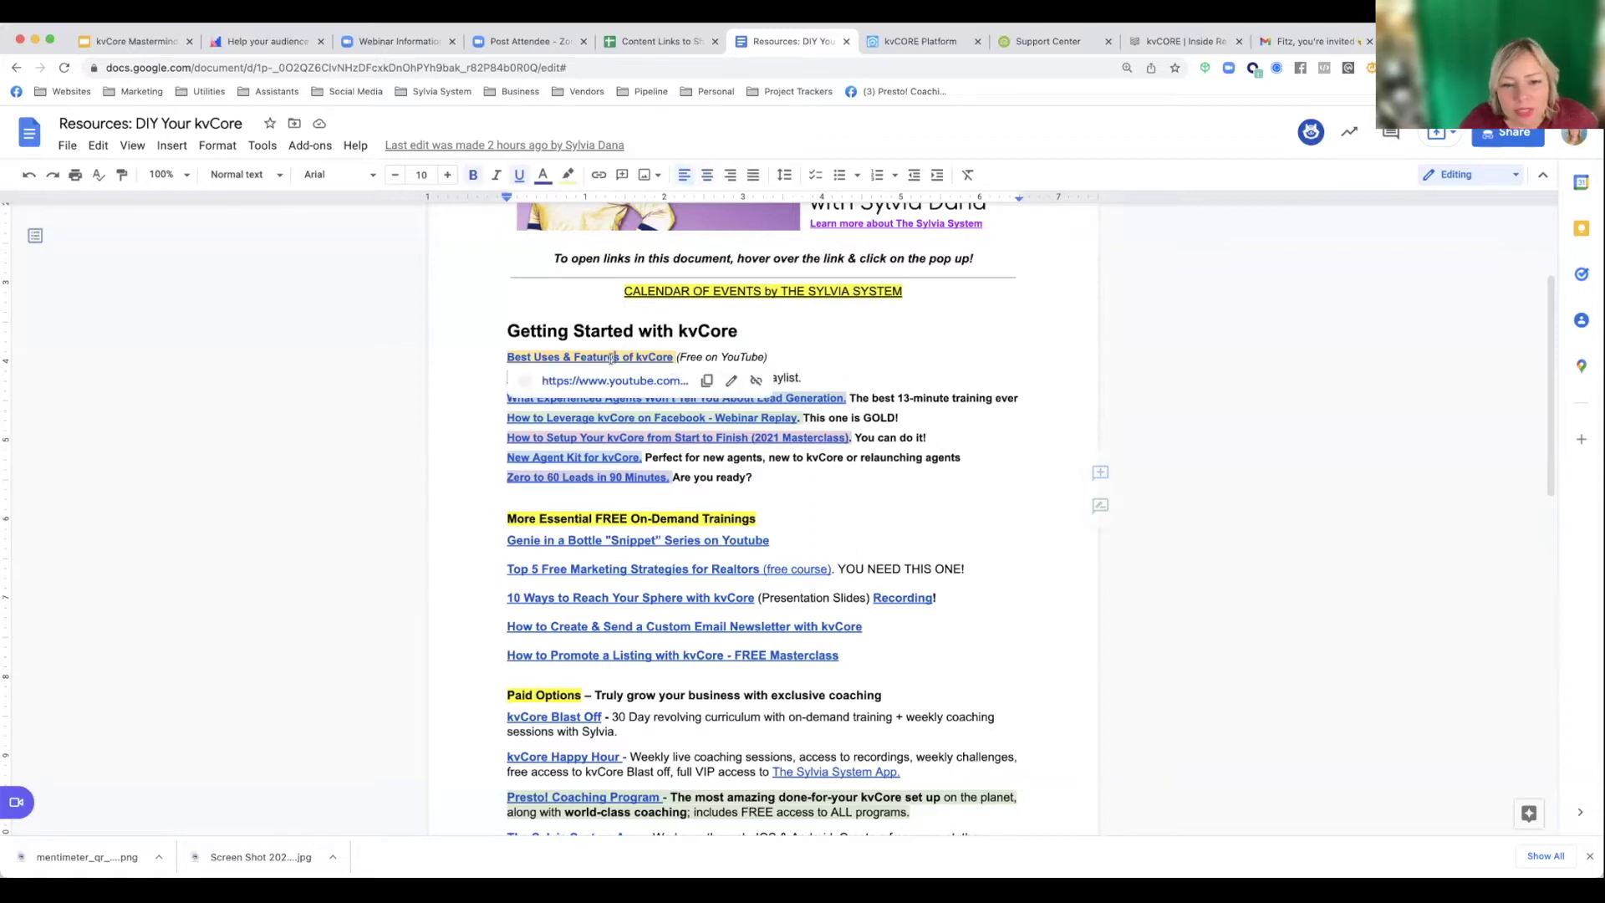
pyautogui.click(494, 408)
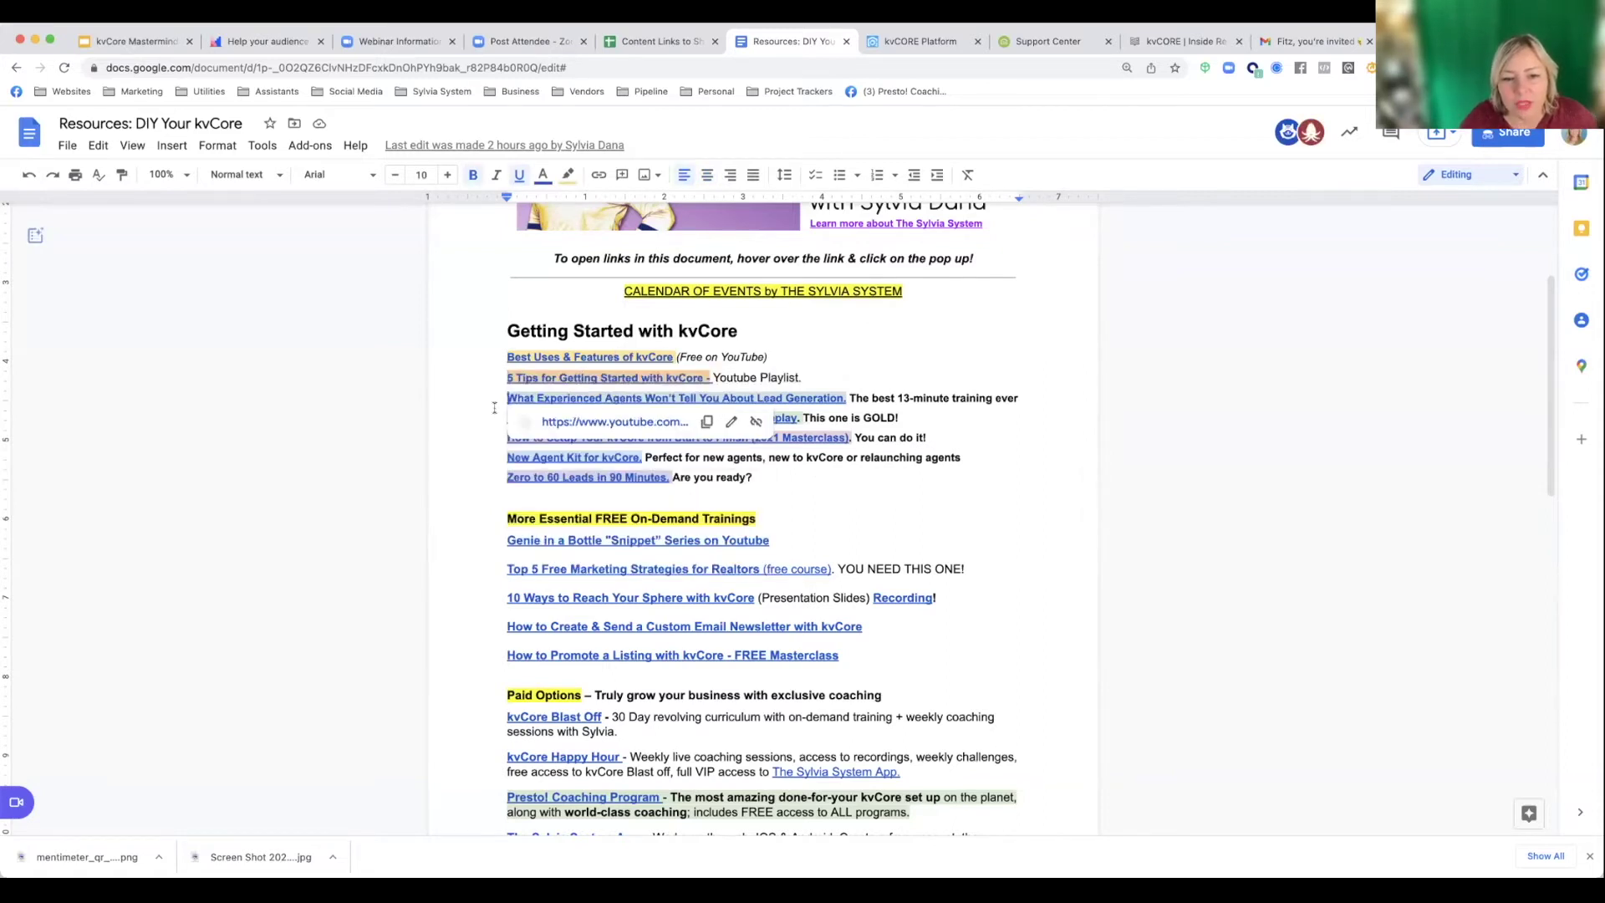
pyautogui.click(597, 399)
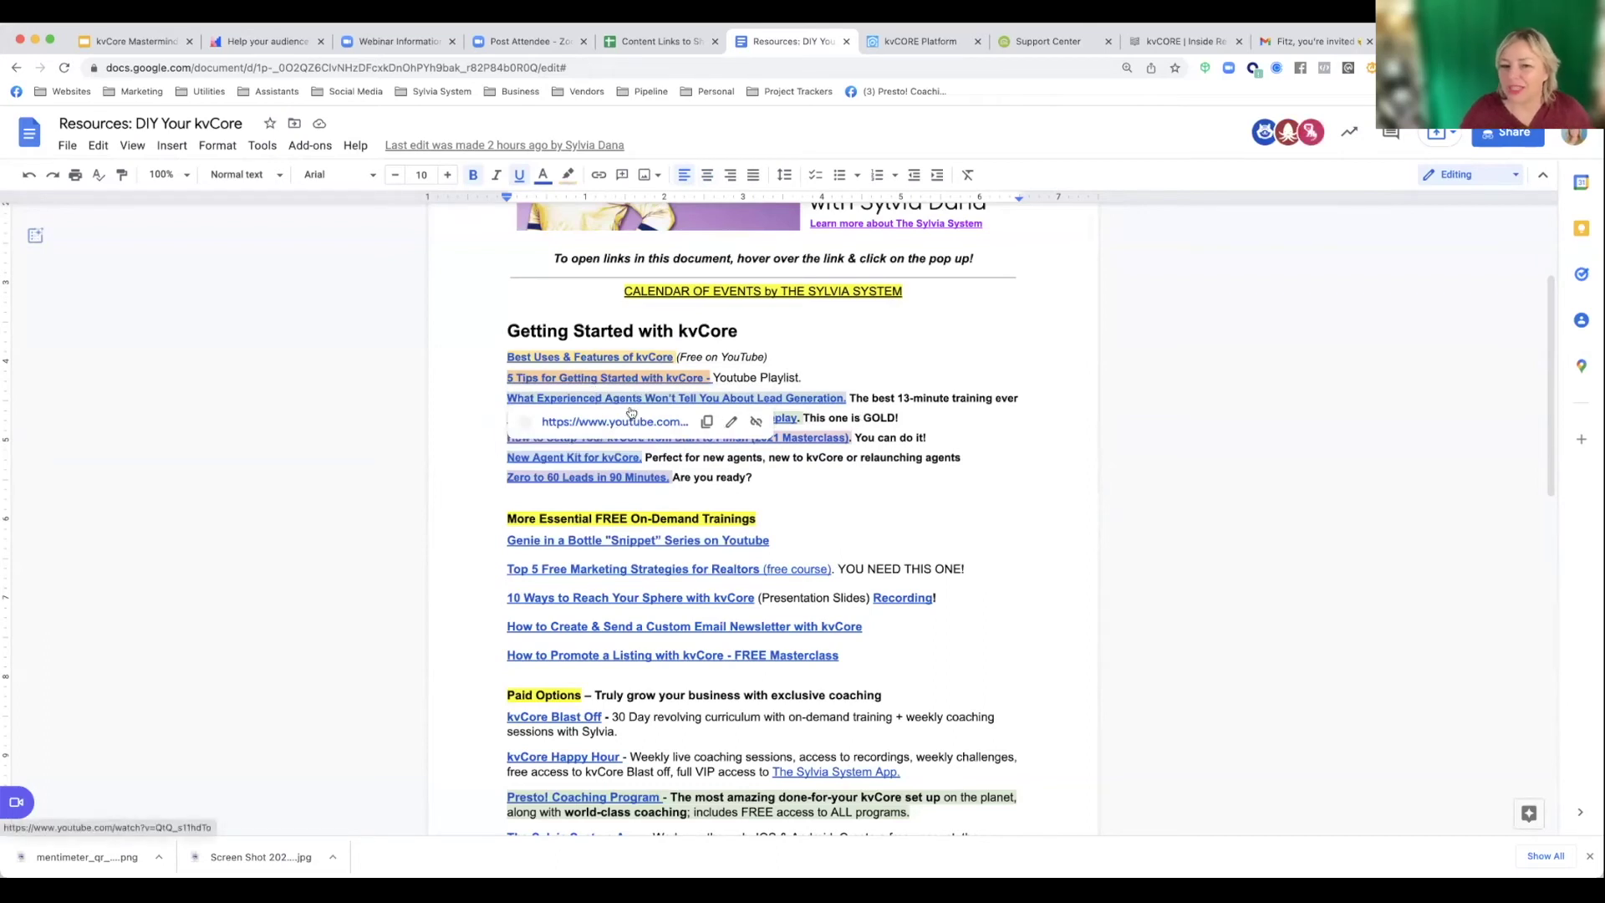
pyautogui.click(616, 418)
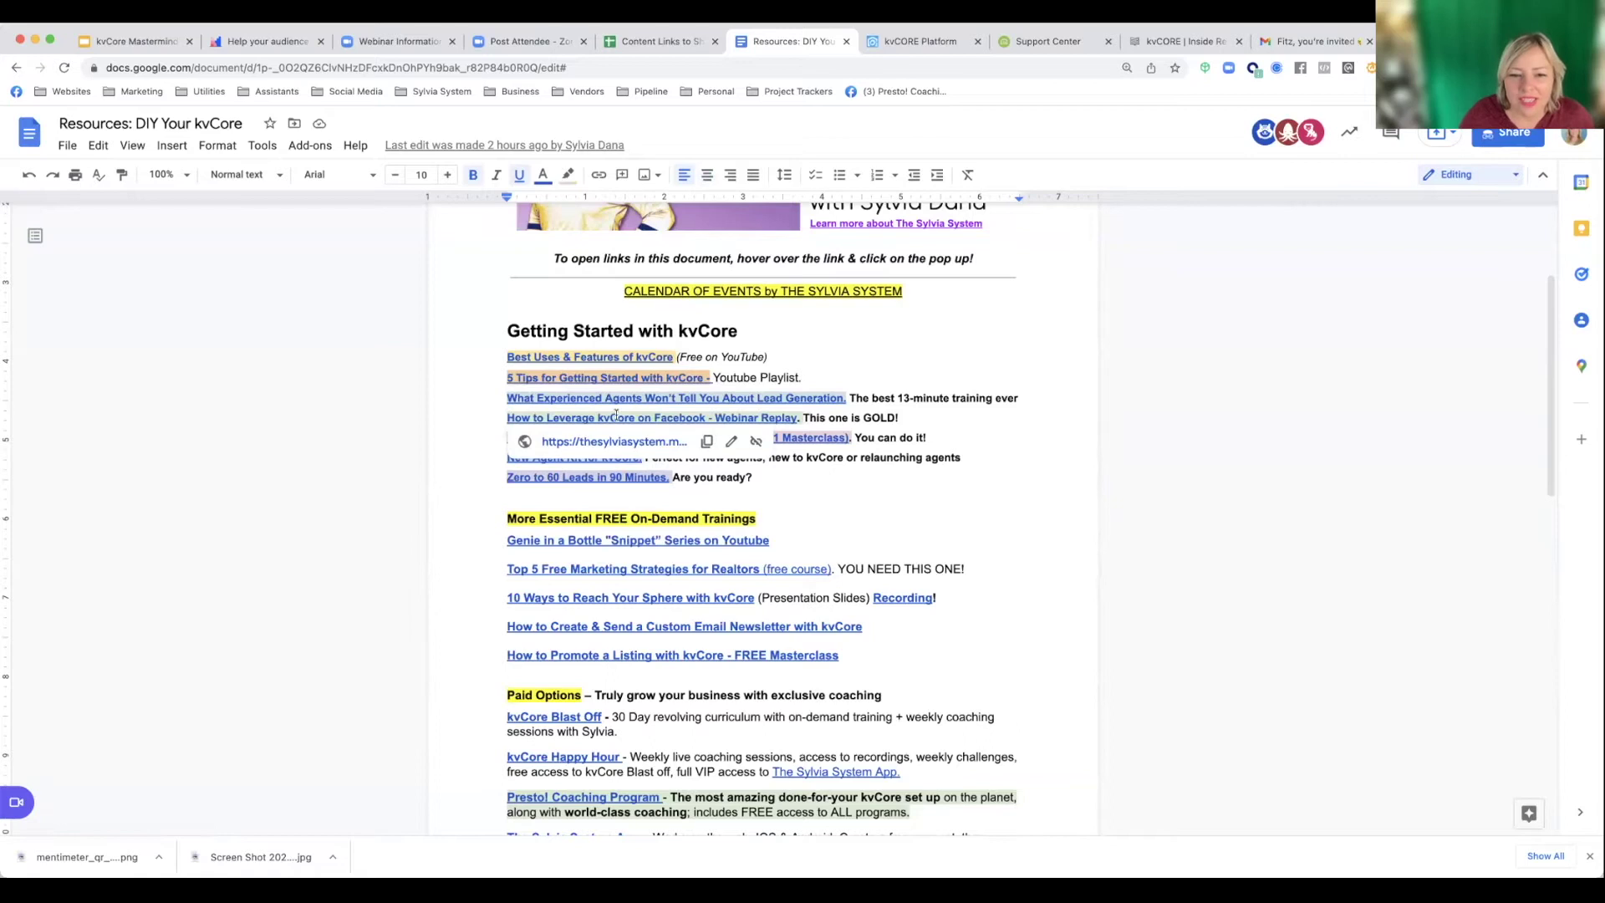
pyautogui.click(569, 437)
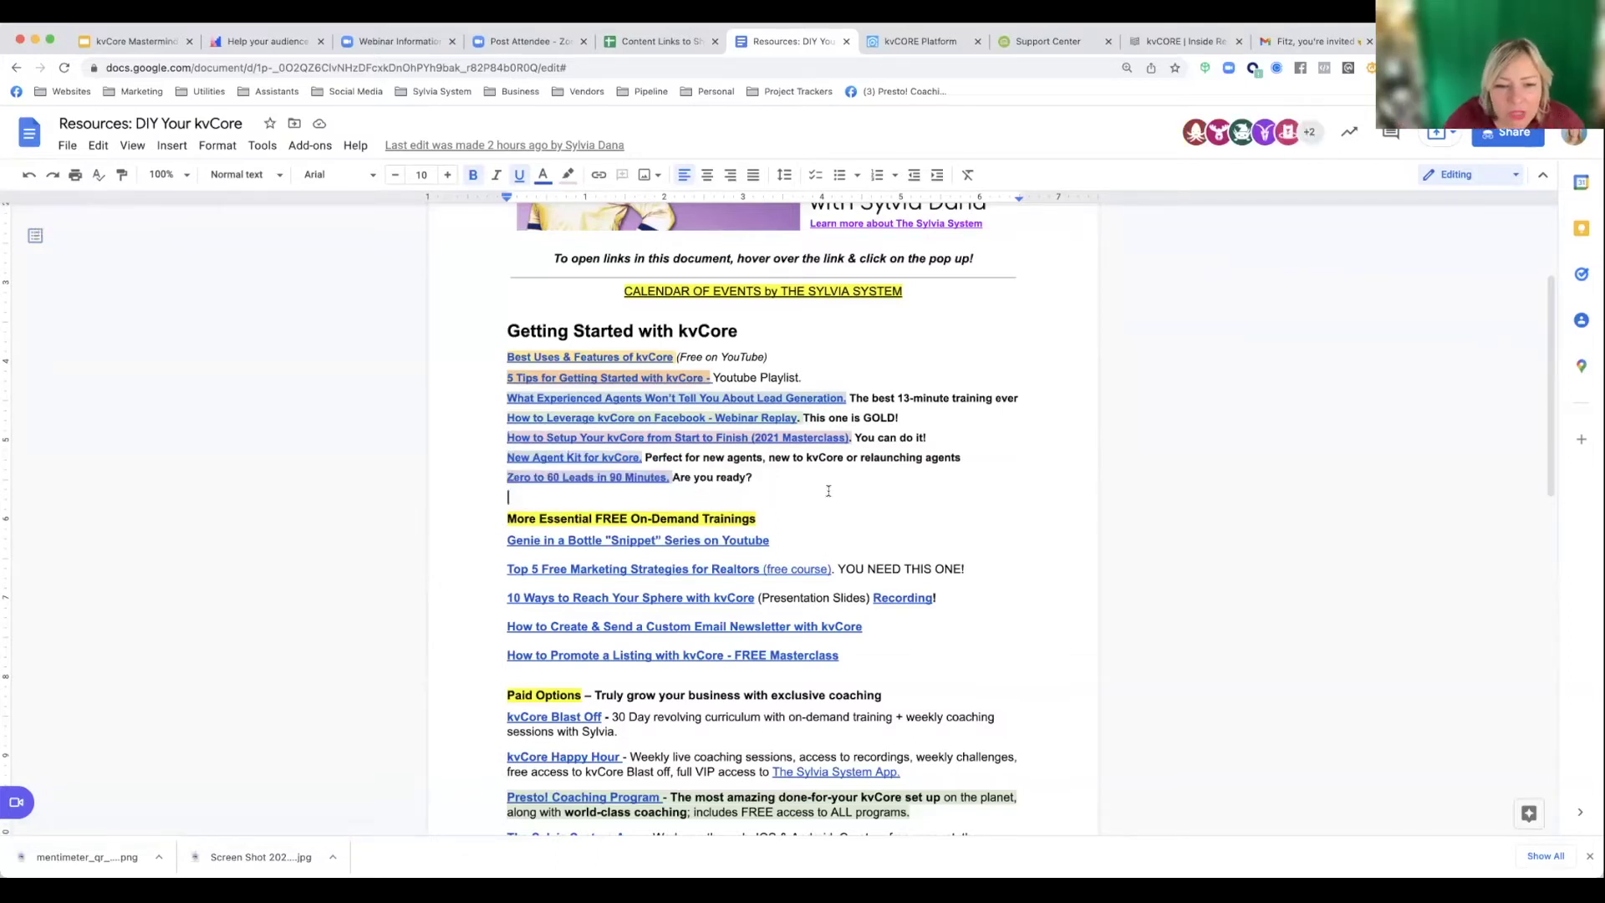
# - Preview the Zero to 60 Leads in 90 Minutes link and scroll through the resources document
pyautogui.click(602, 478)
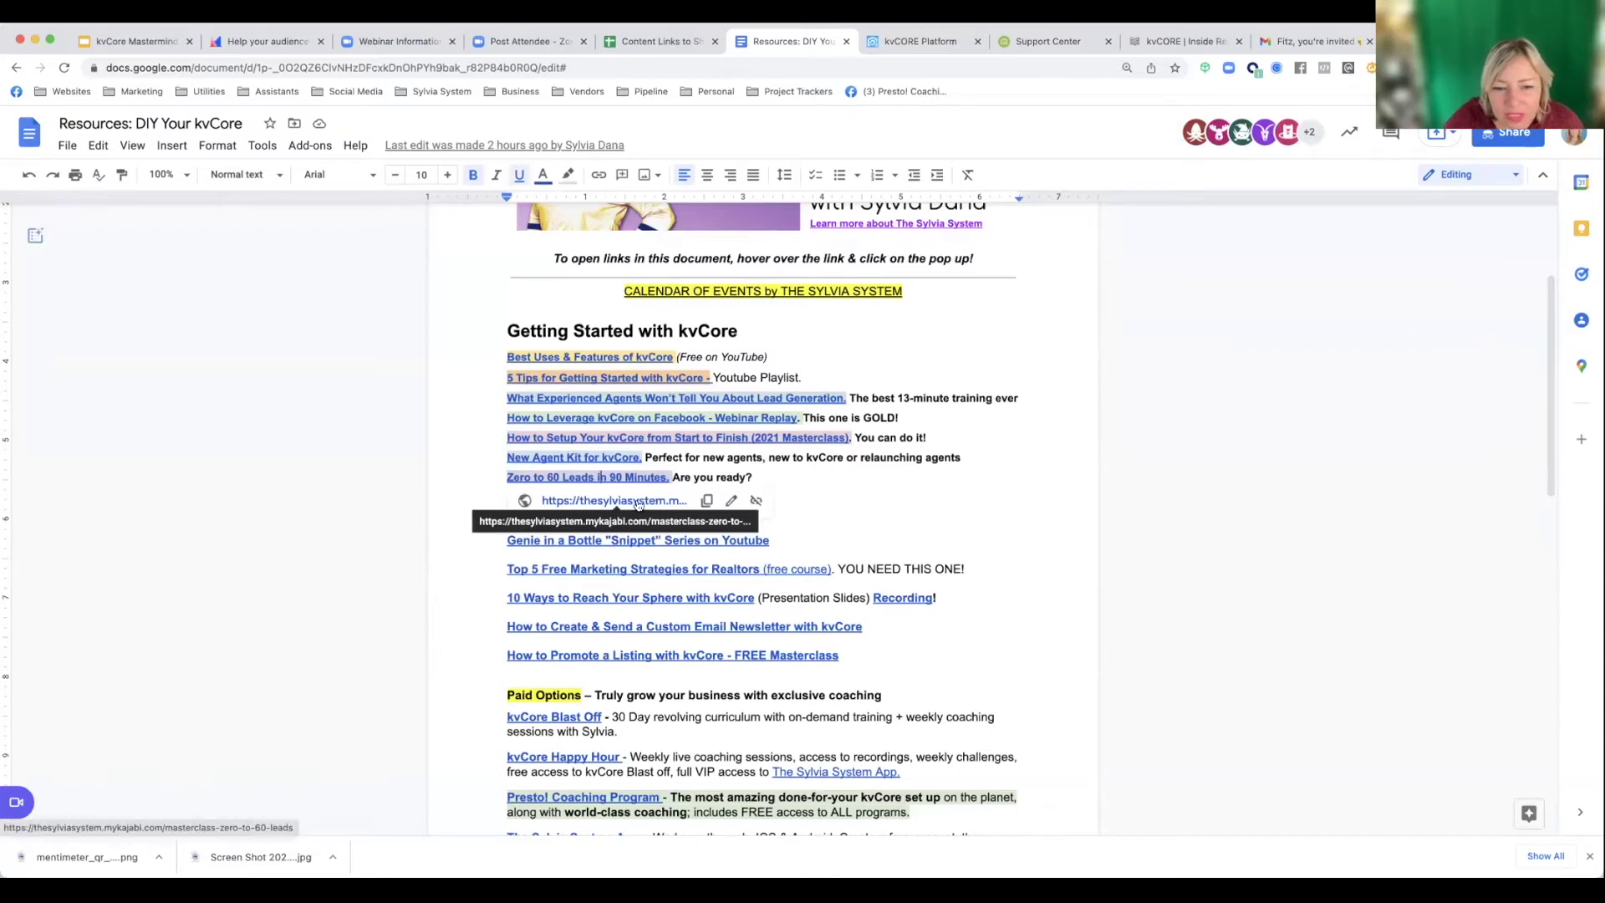
pyautogui.press('Down')
pyautogui.press('End')
pyautogui.scroll(-3, 640, 503)
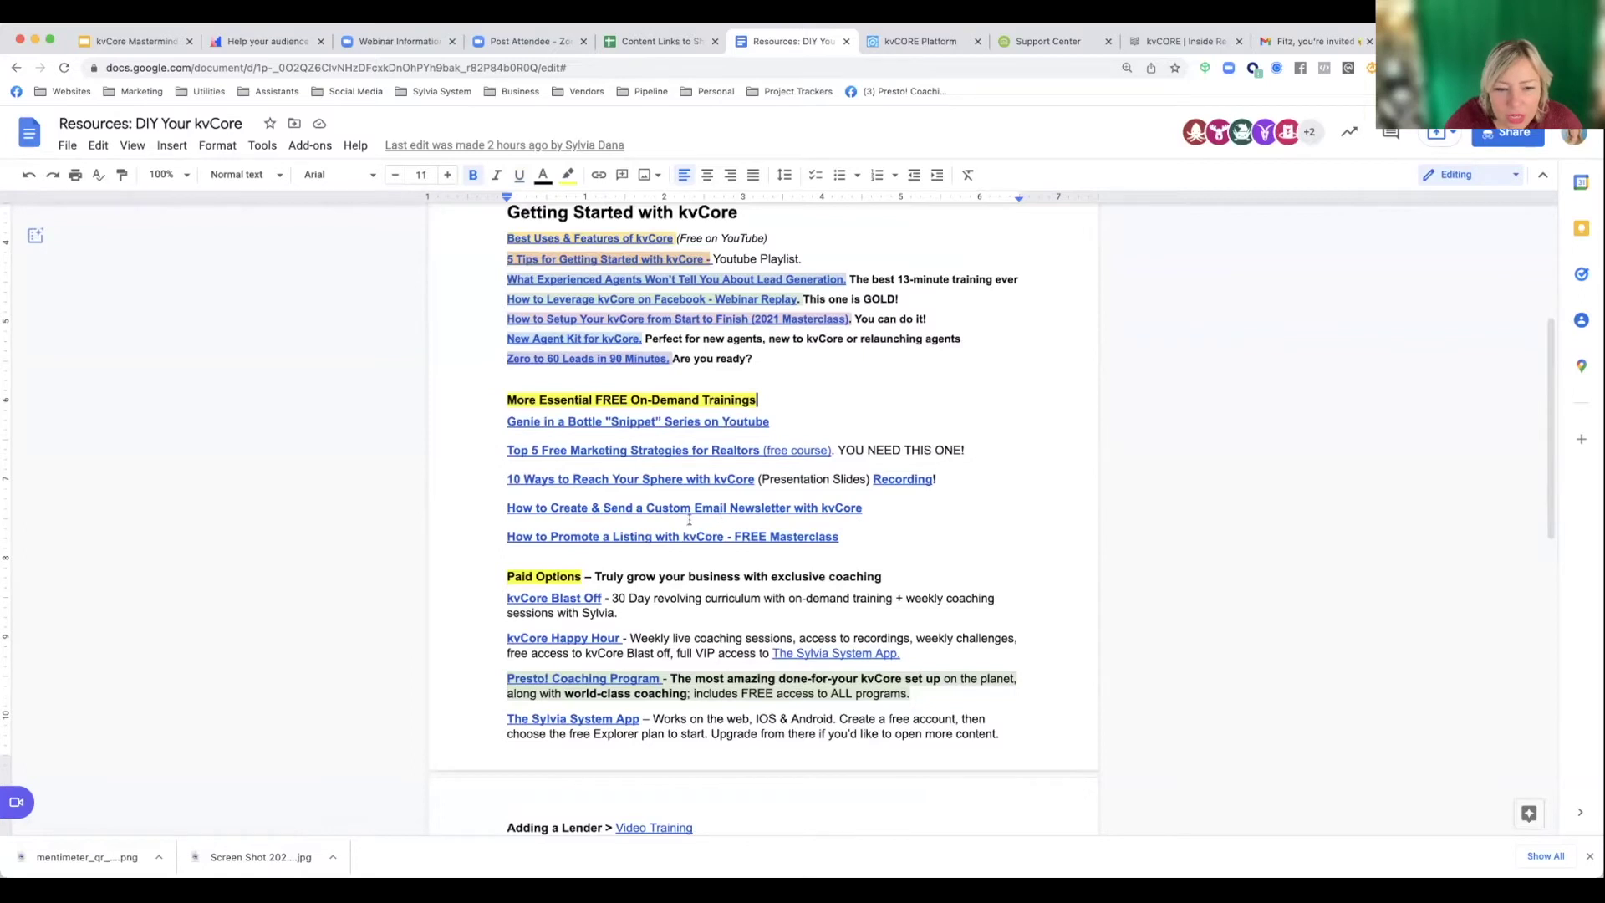
pyautogui.scroll(-5, 689, 519)
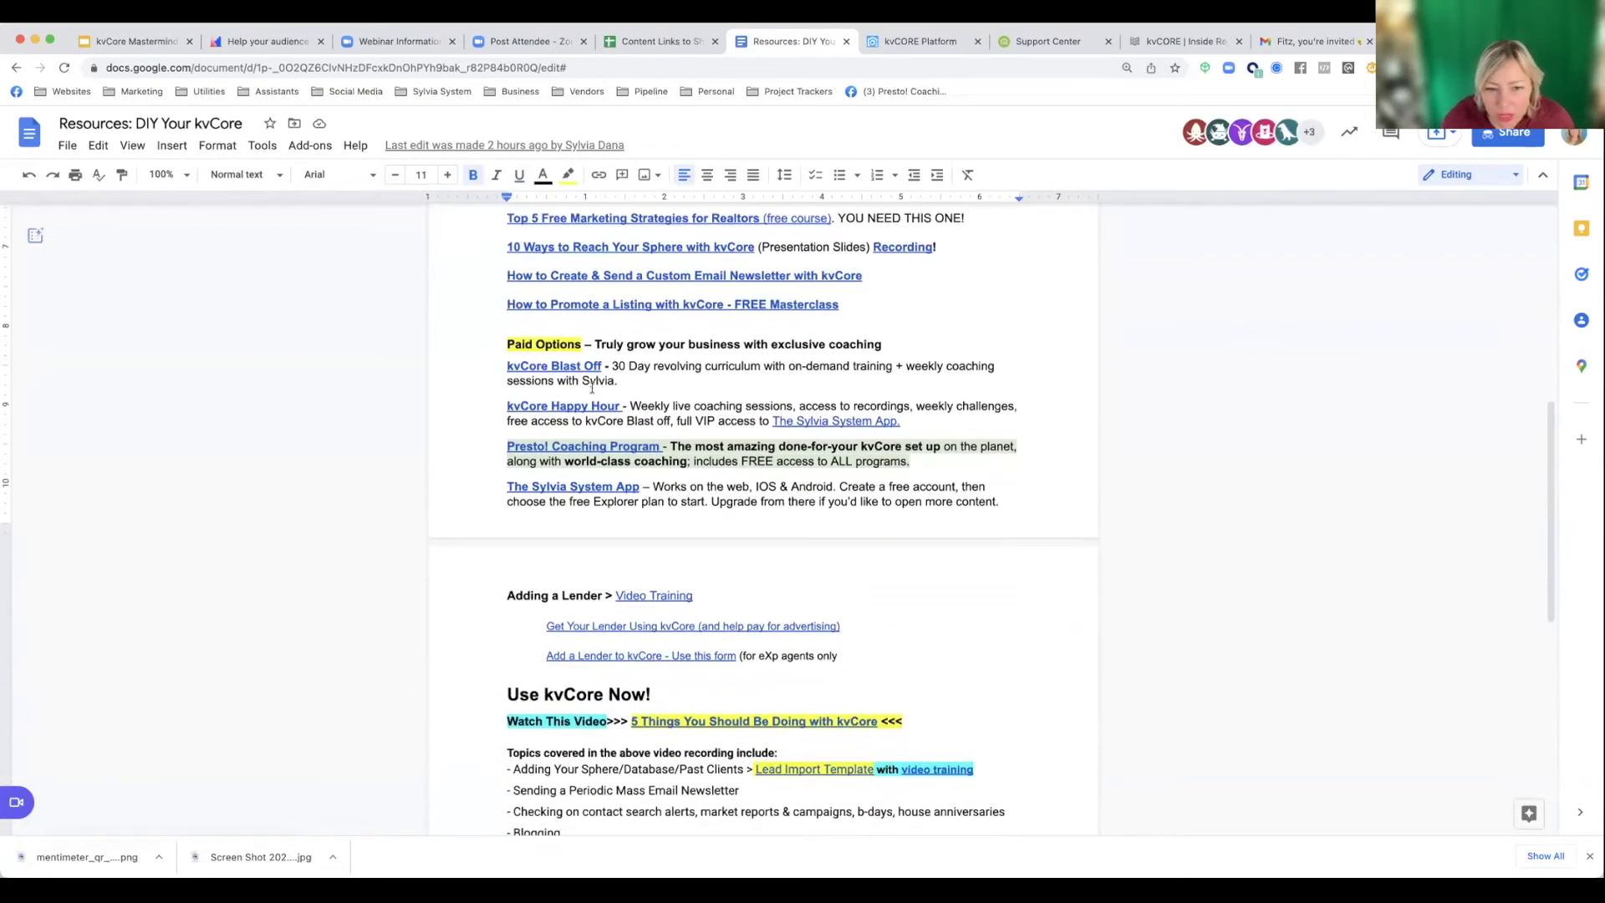
pyautogui.scroll(-1, 732, 411)
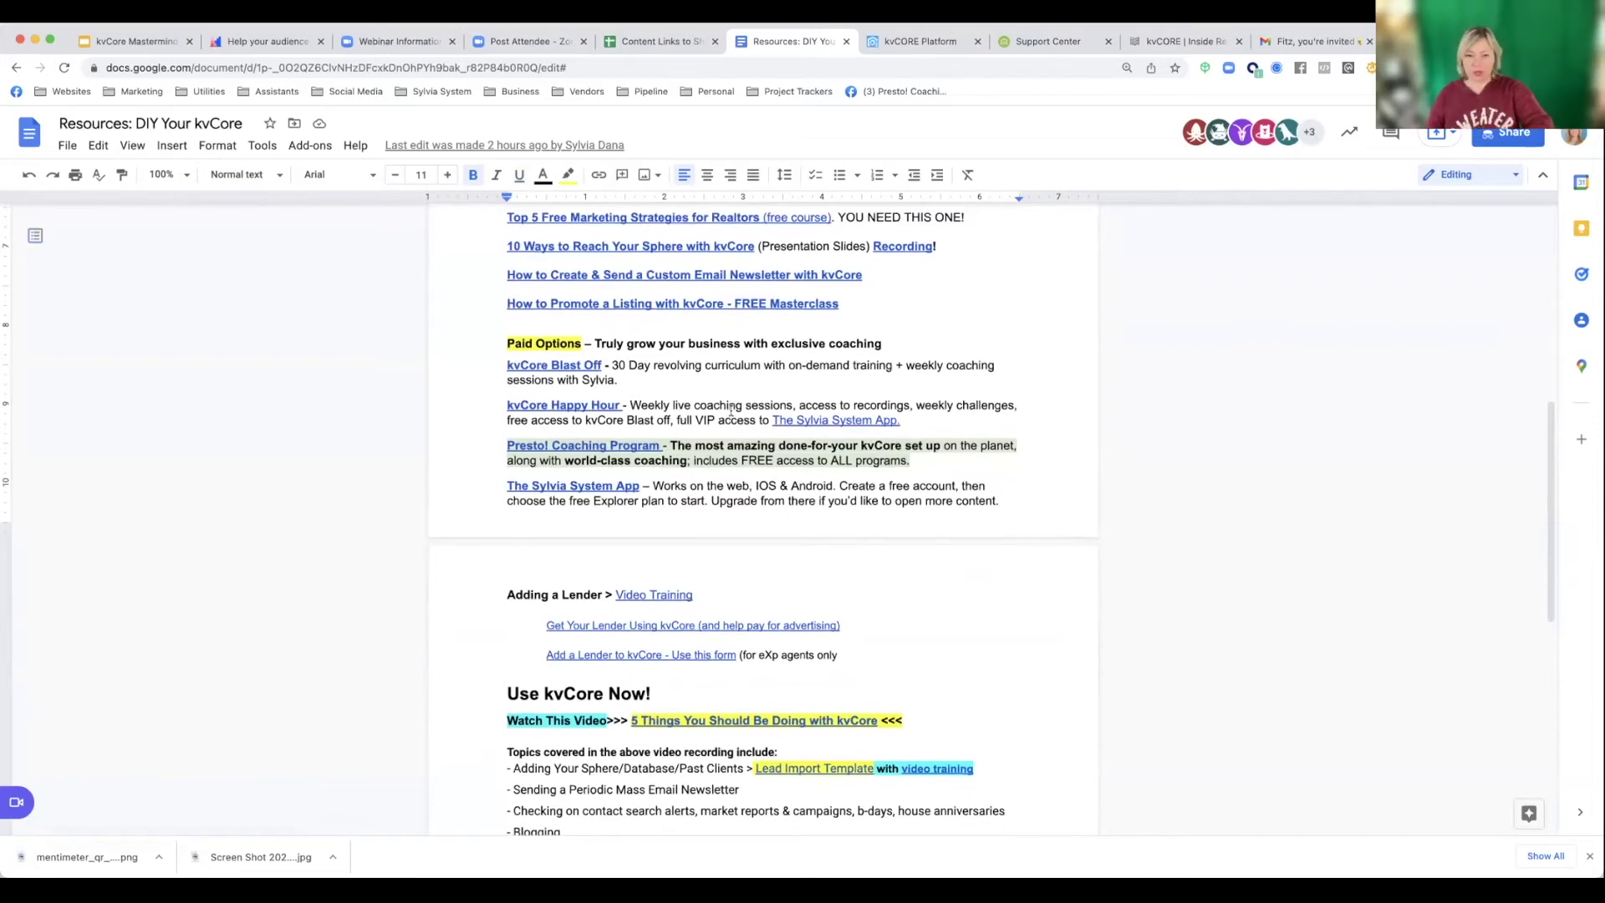
pyautogui.scroll(-3, 732, 412)
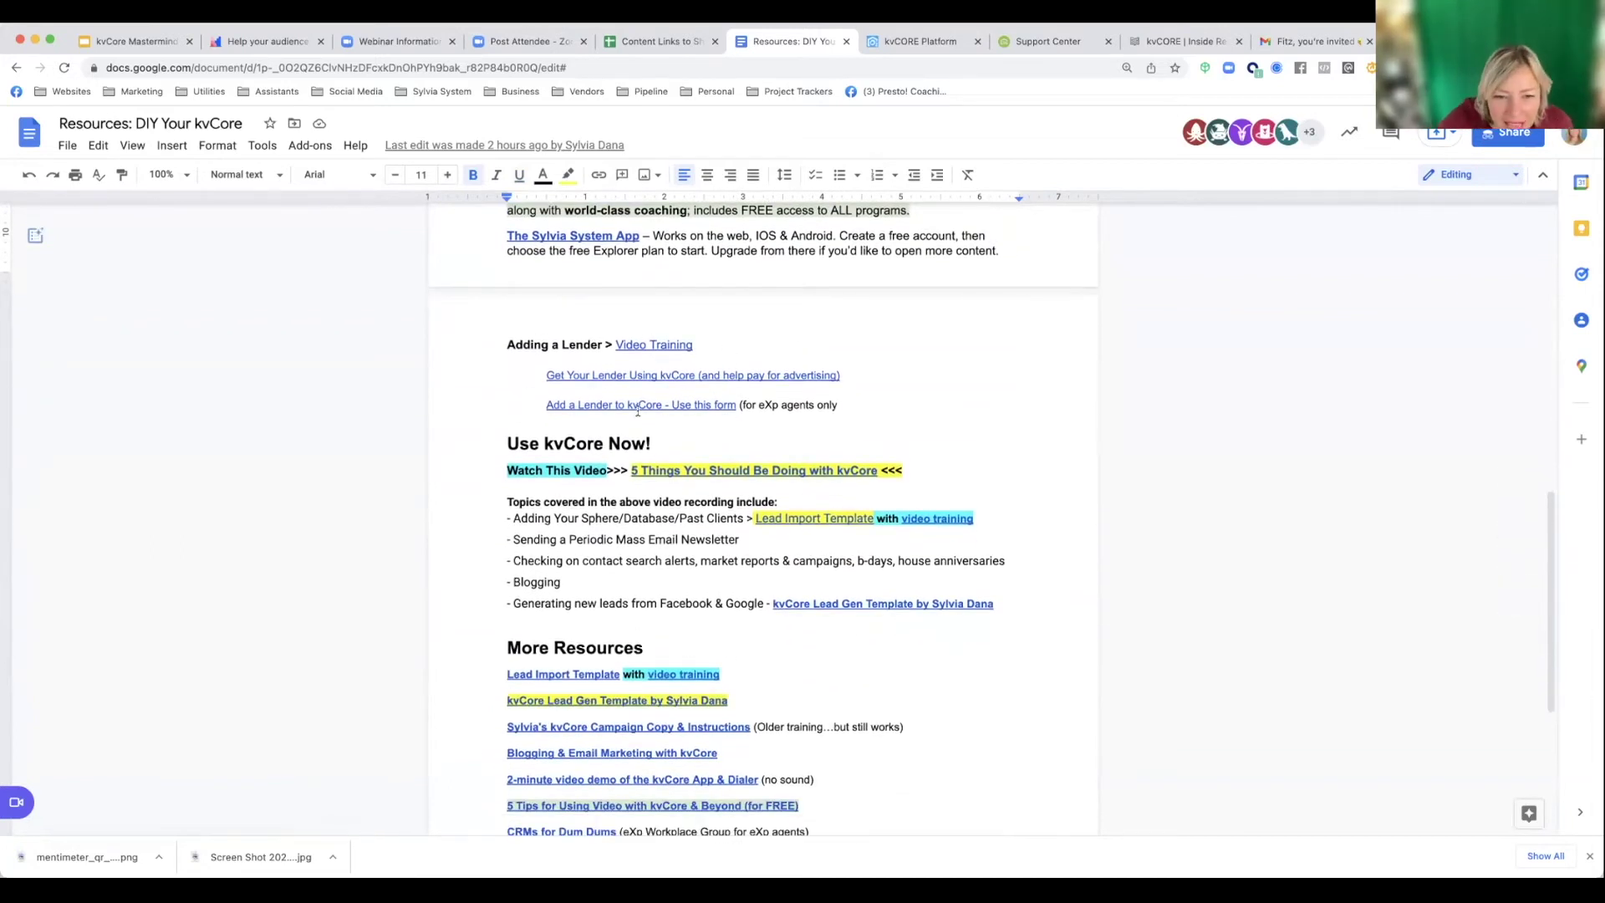
pyautogui.scroll(-2, 641, 454)
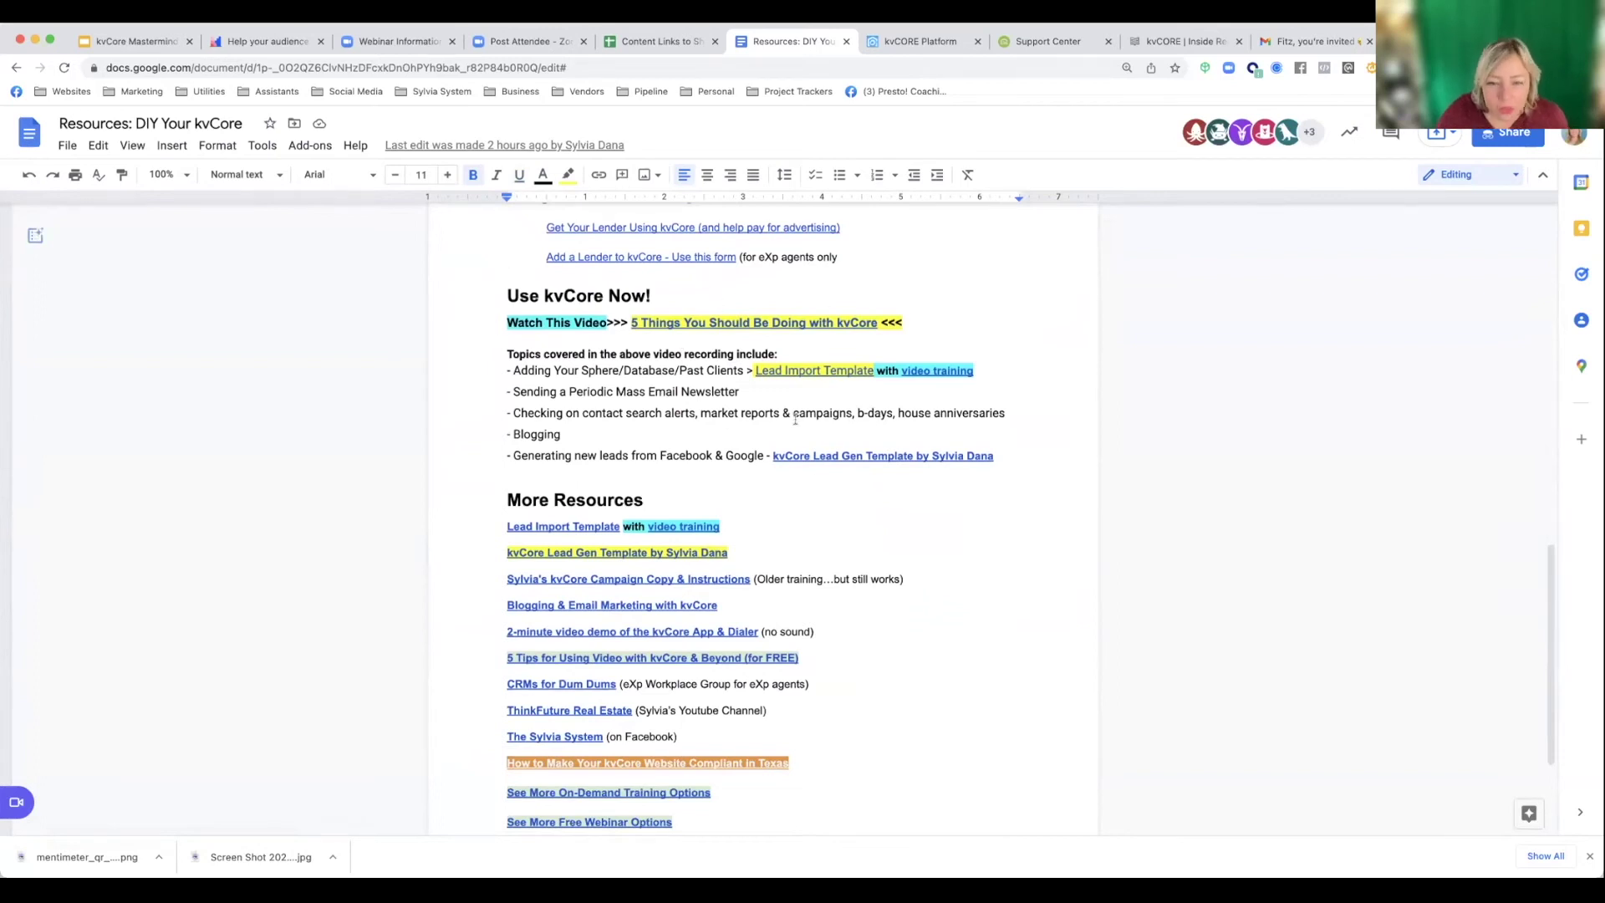
pyautogui.scroll(-1, 760, 498)
pyautogui.scroll(-2, 761, 498)
pyautogui.press('super+Up')
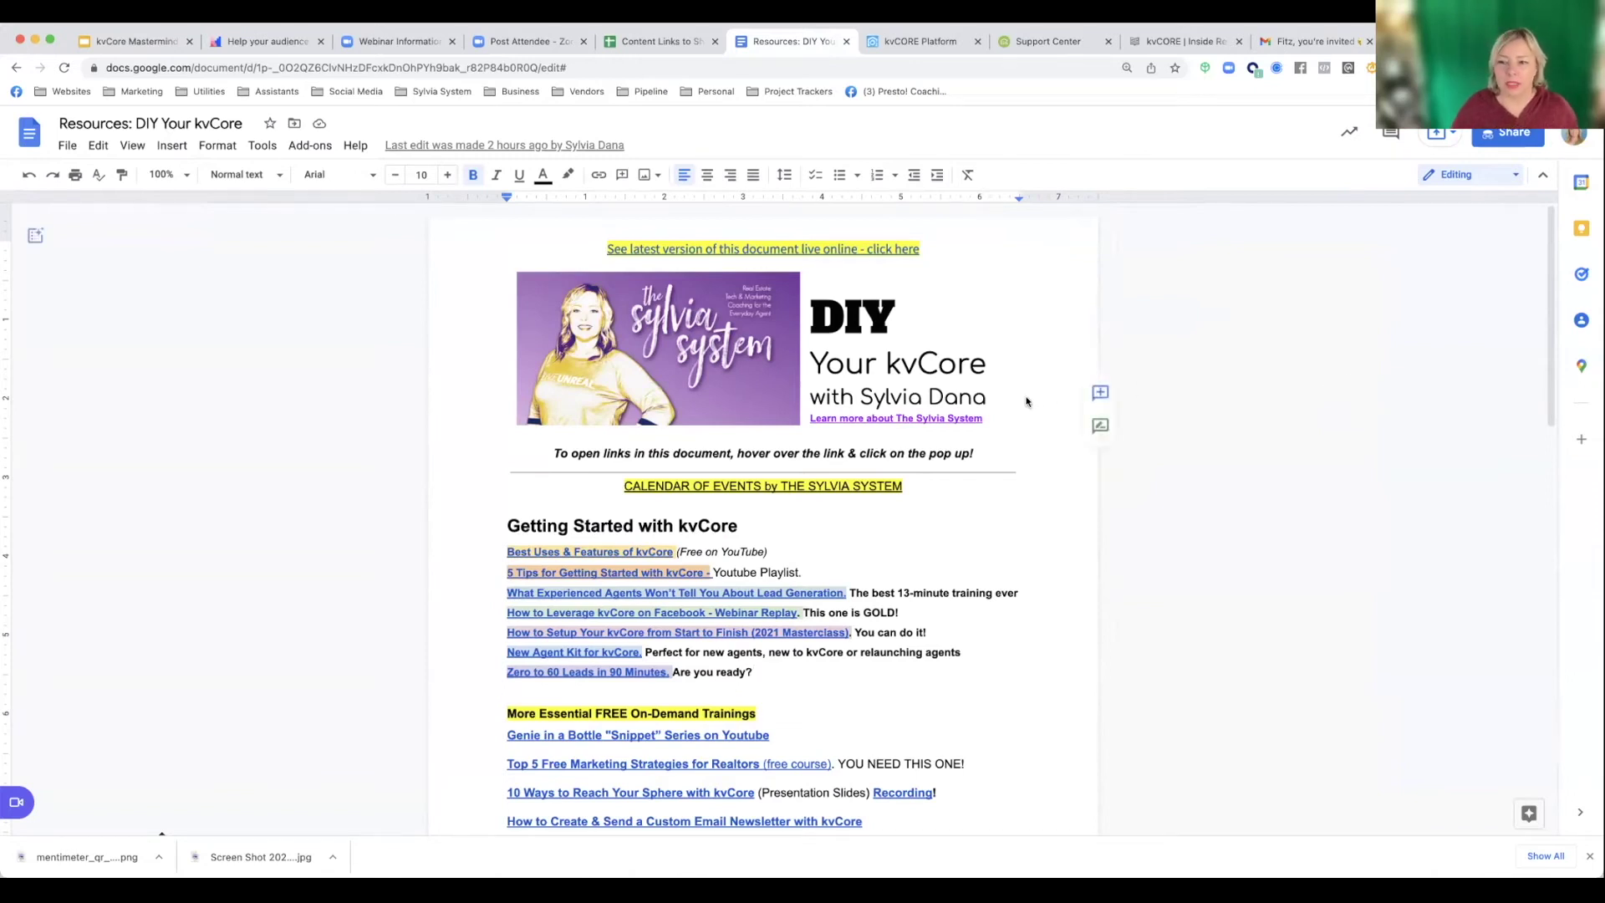
pyautogui.scroll(-6, 1026, 401)
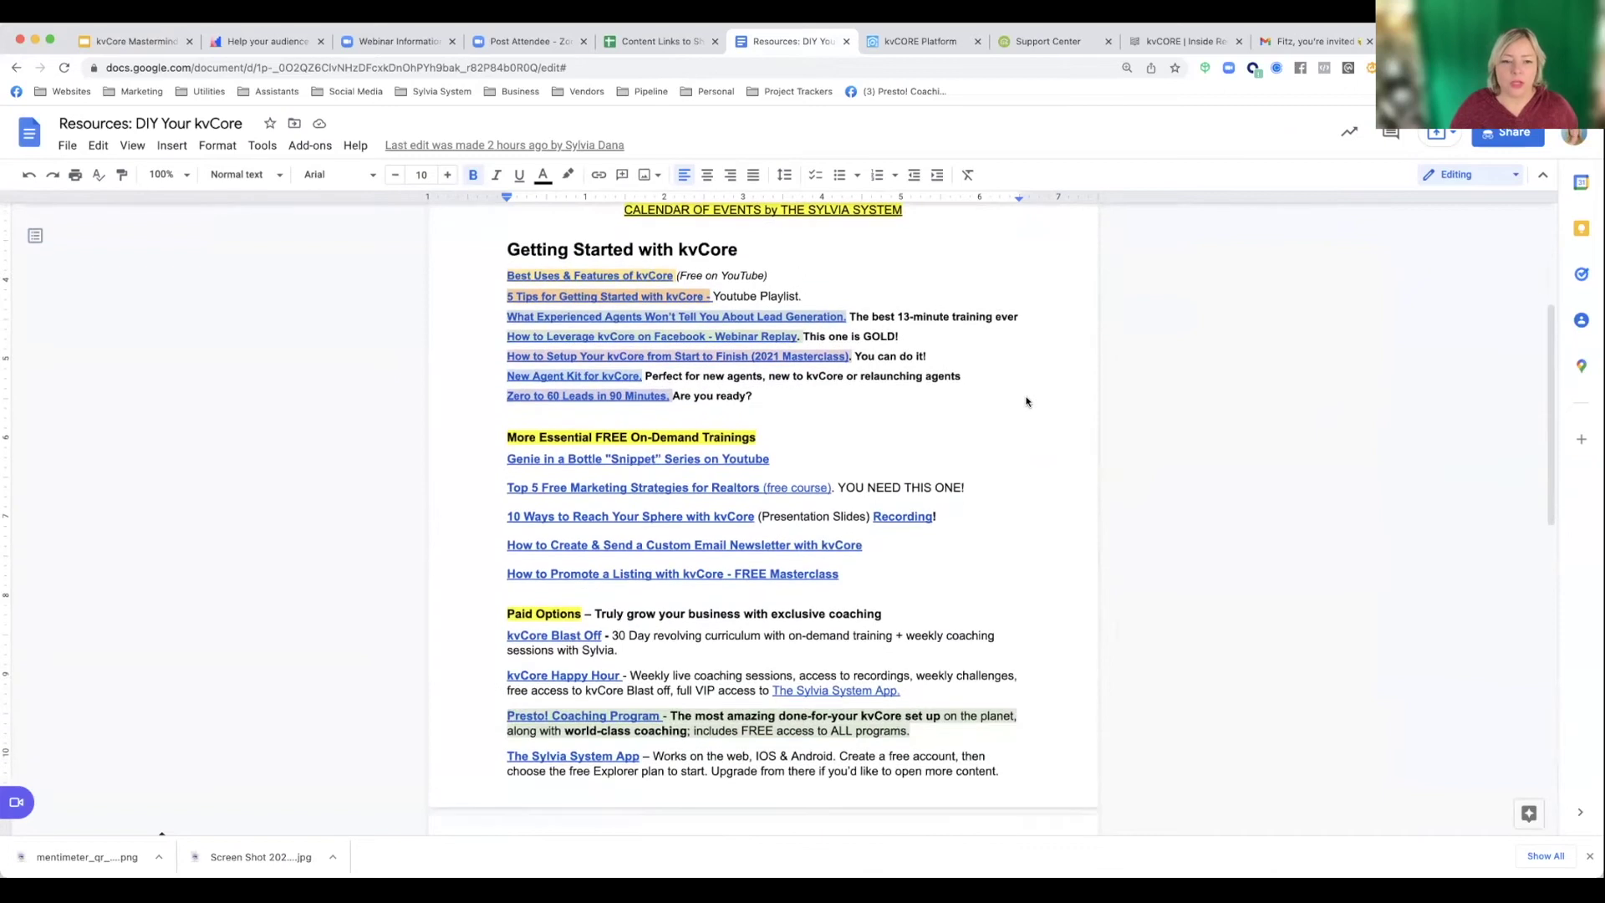
pyautogui.scroll(2, 1027, 401)
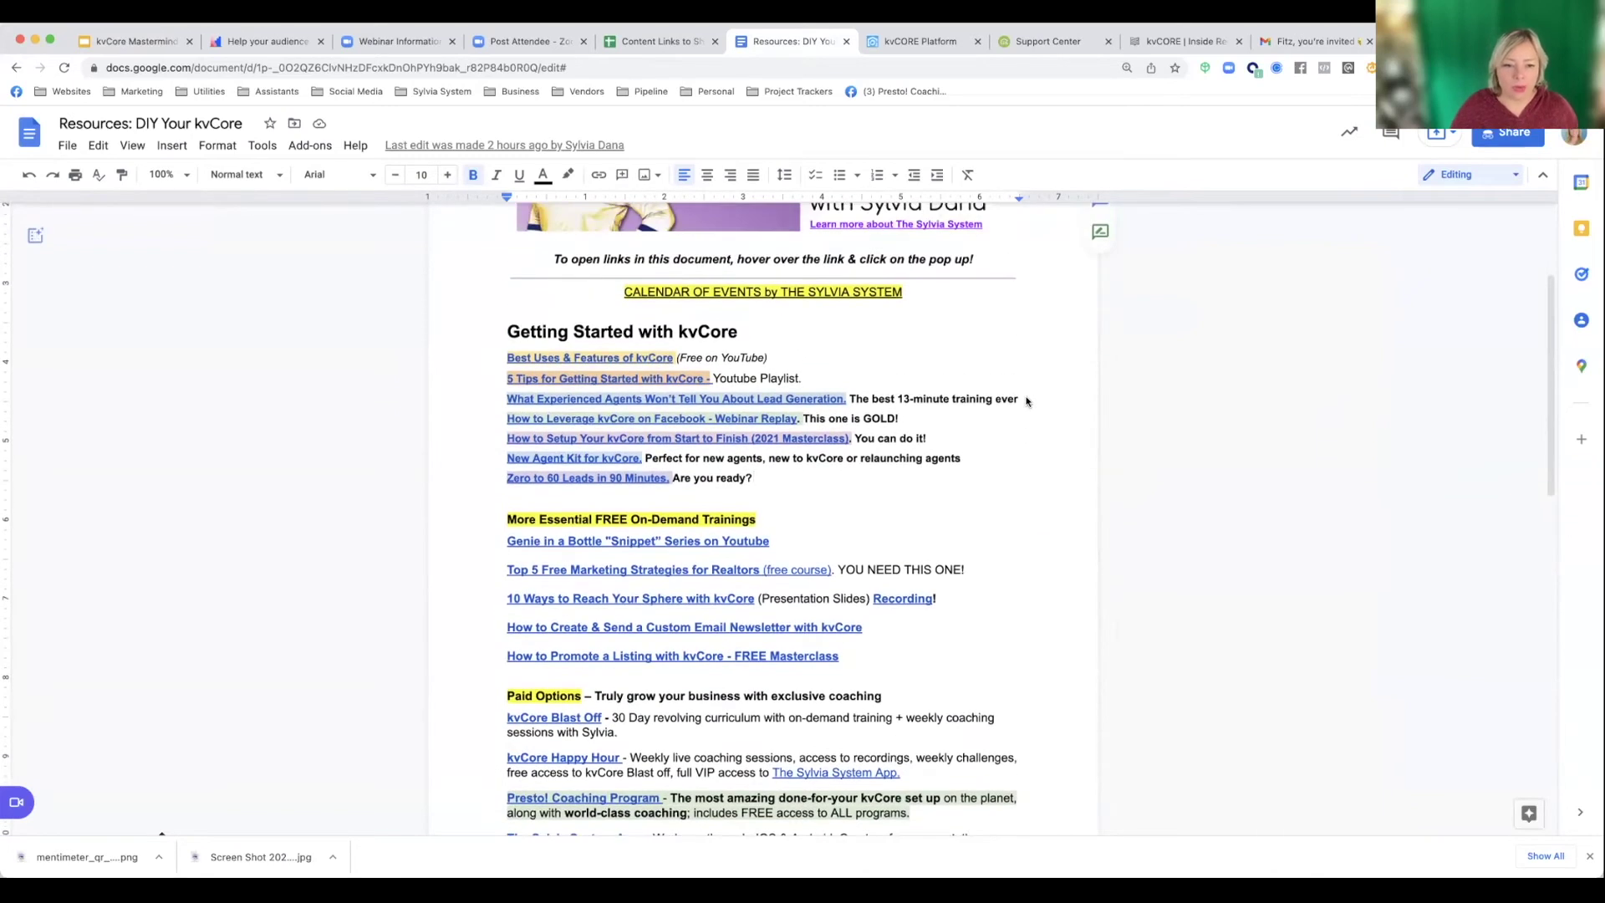
pyautogui.scroll(-14, 1026, 401)
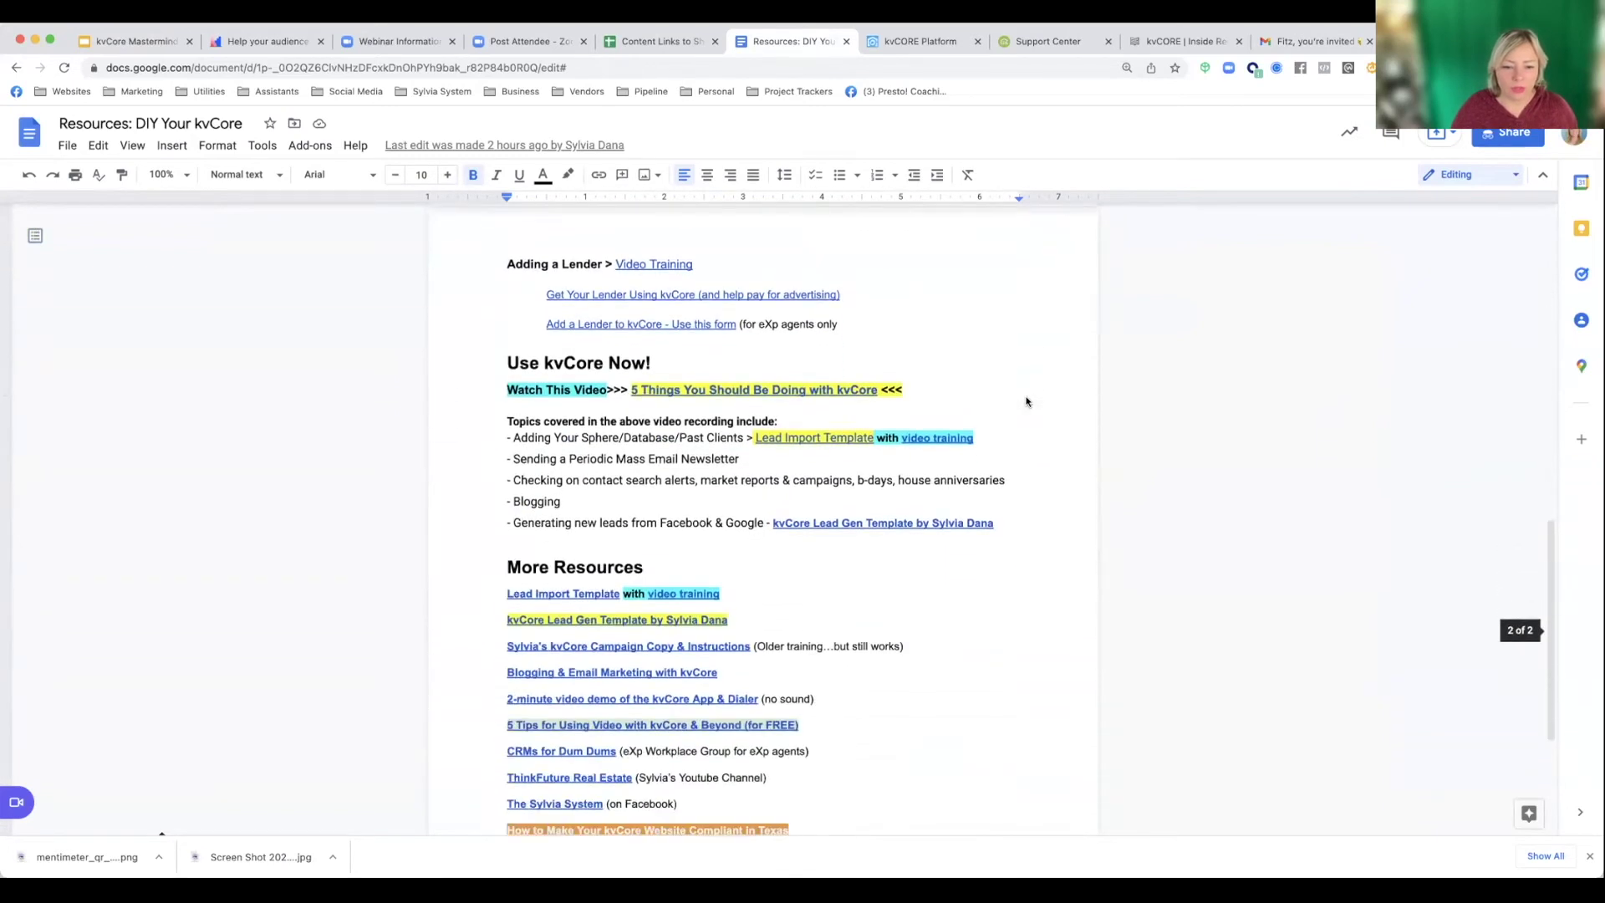
pyautogui.scroll(-3, 1026, 401)
# - Preview the Lead Import Template, its video training and the Texas website compliance links
pyautogui.click(566, 471)
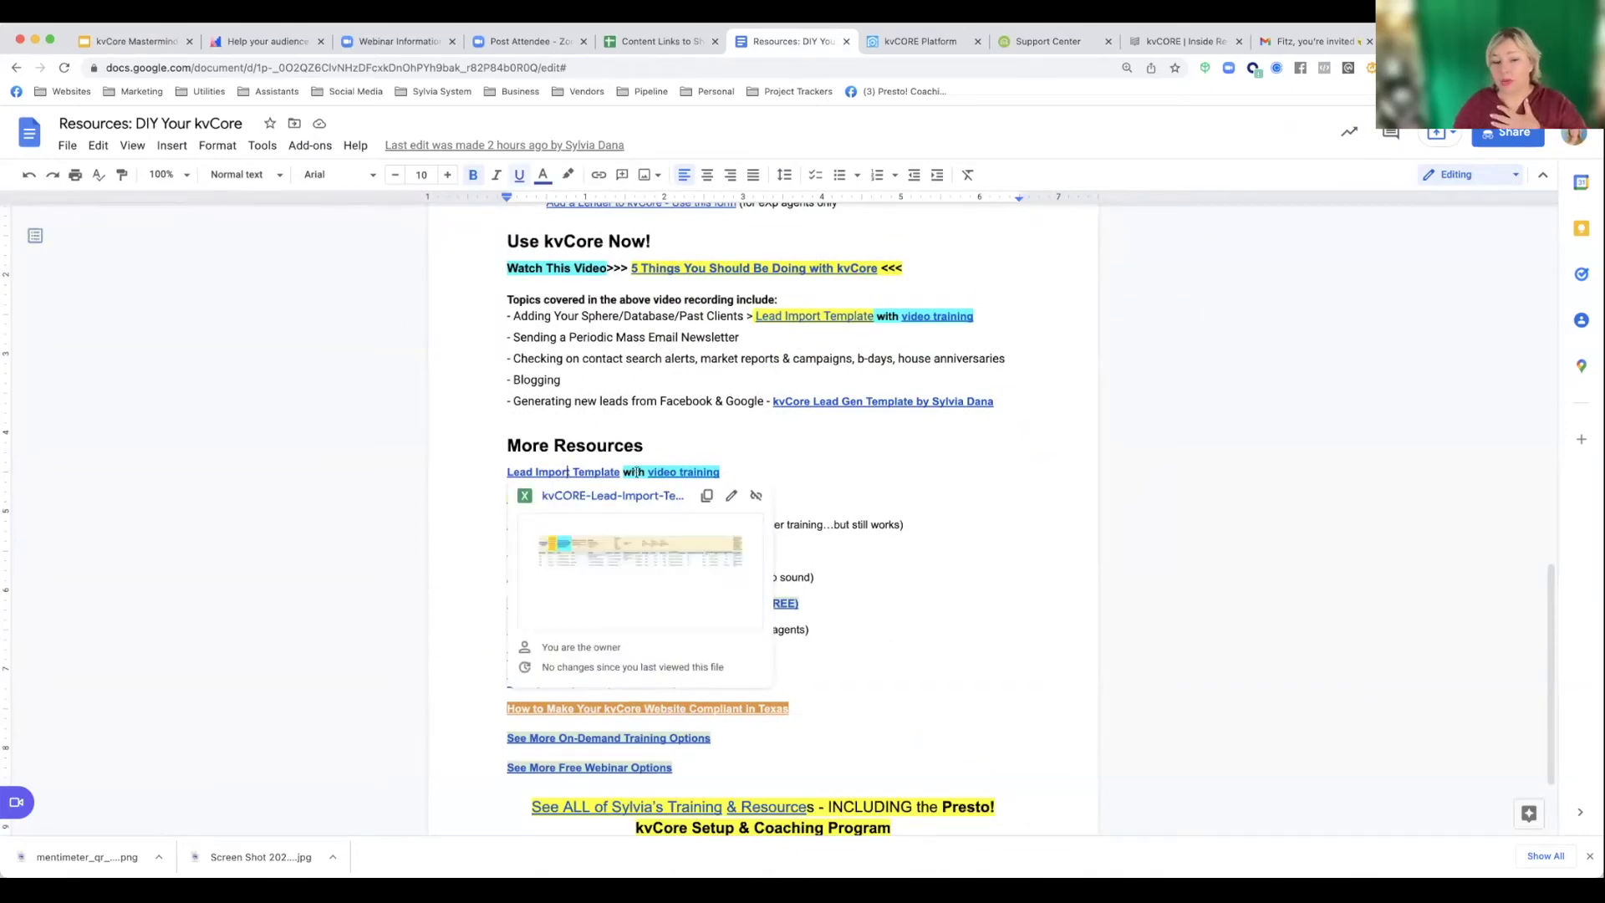
pyautogui.click(678, 473)
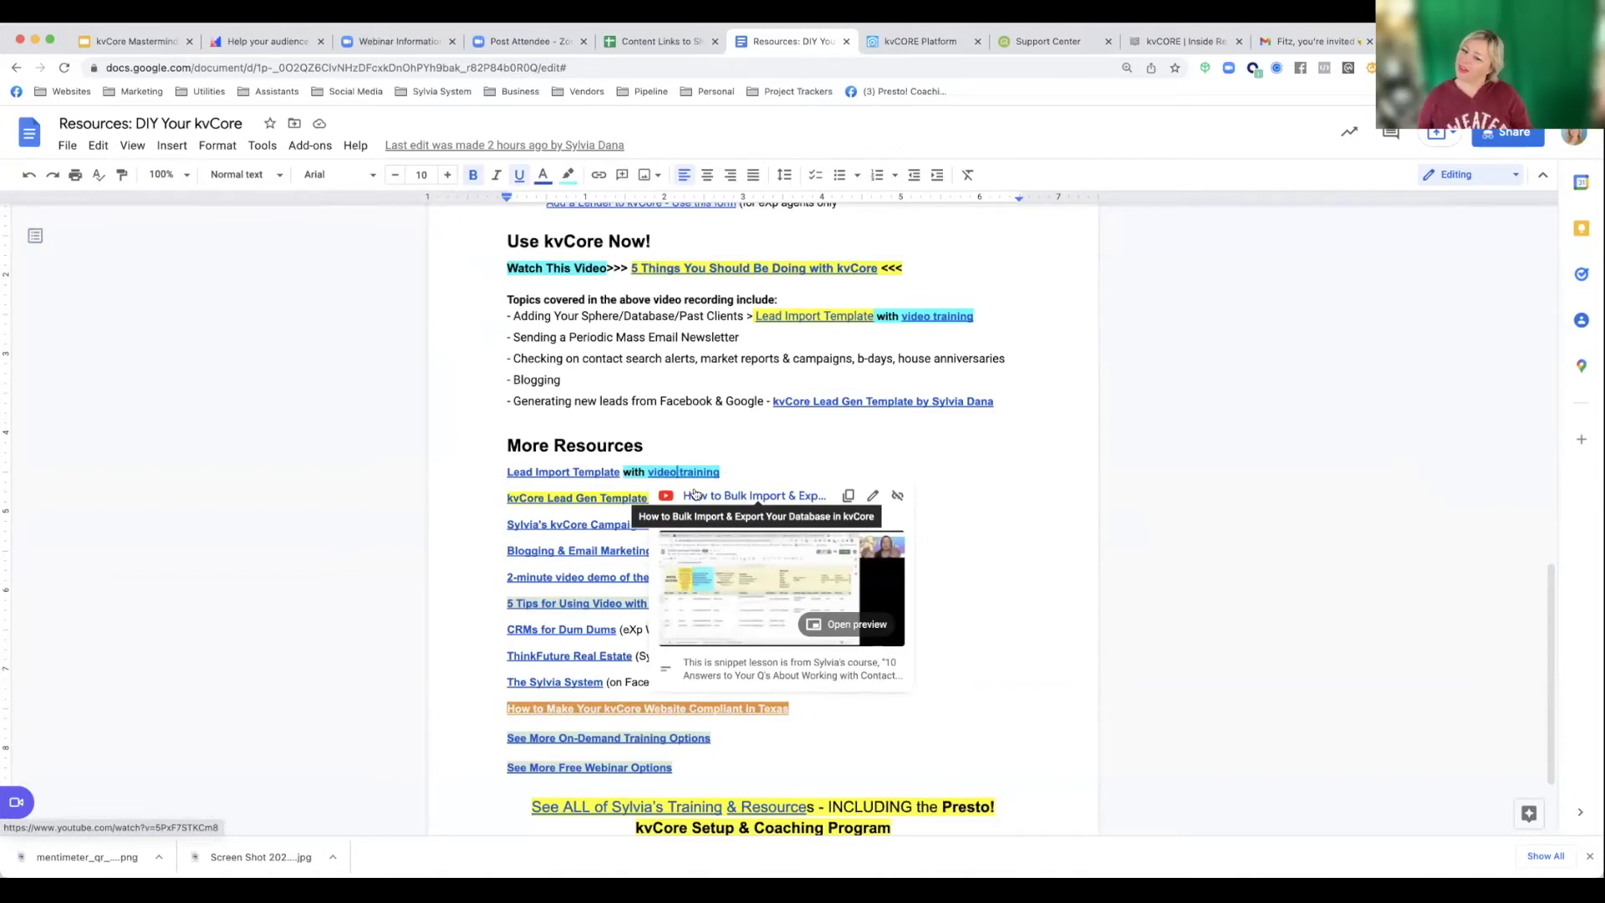
pyautogui.scroll(-2, 652, 460)
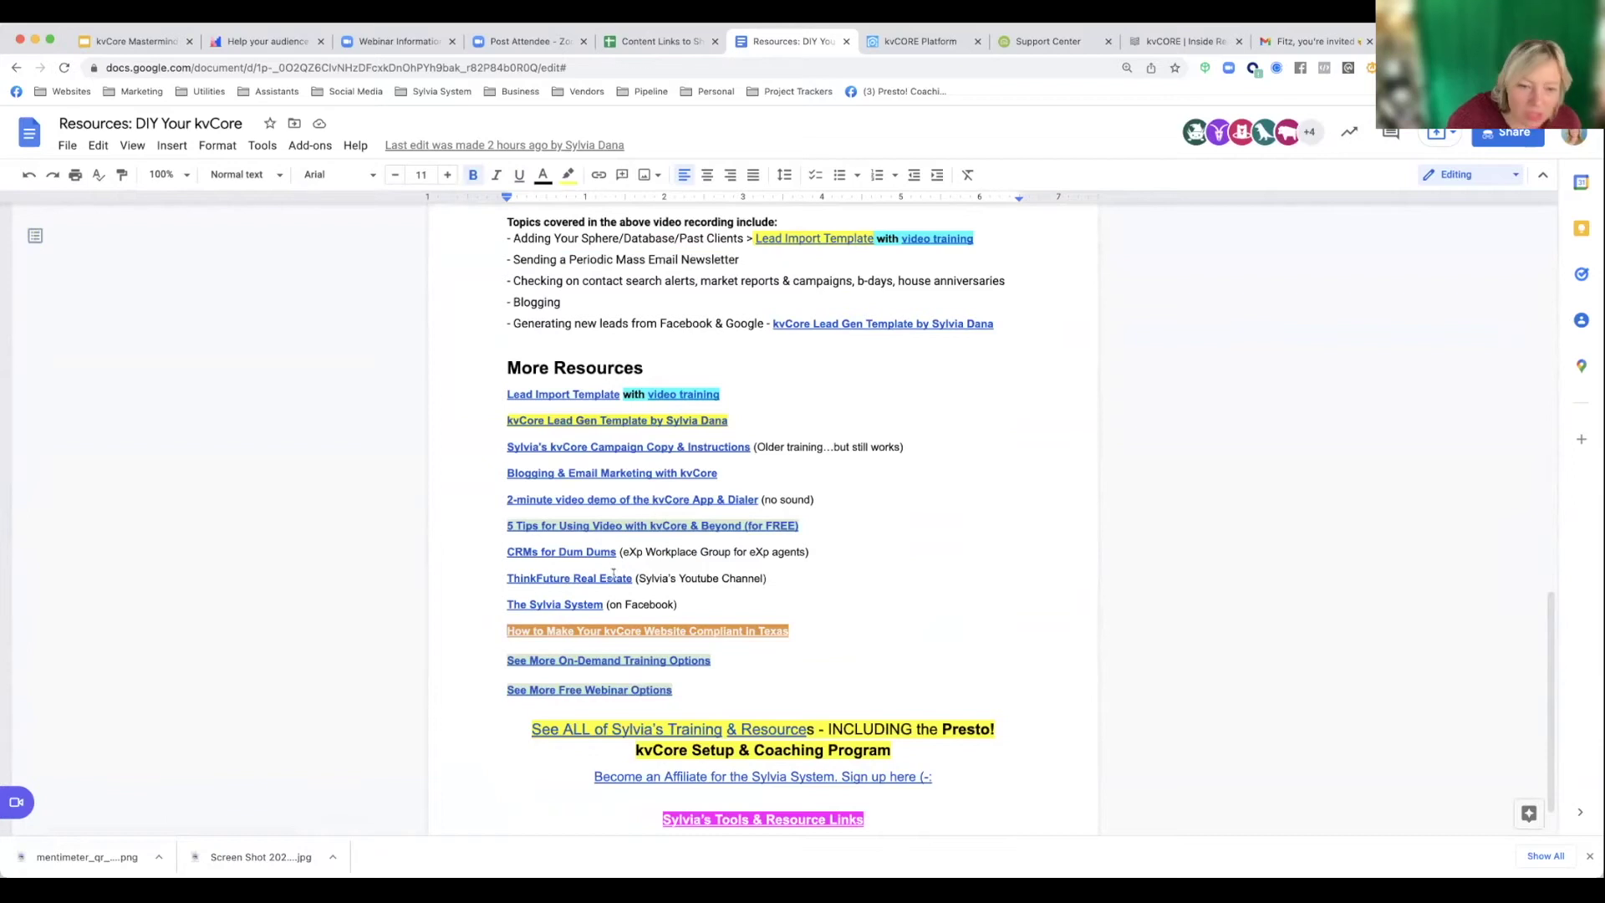
pyautogui.scroll(-1, 614, 574)
pyautogui.click(653, 574)
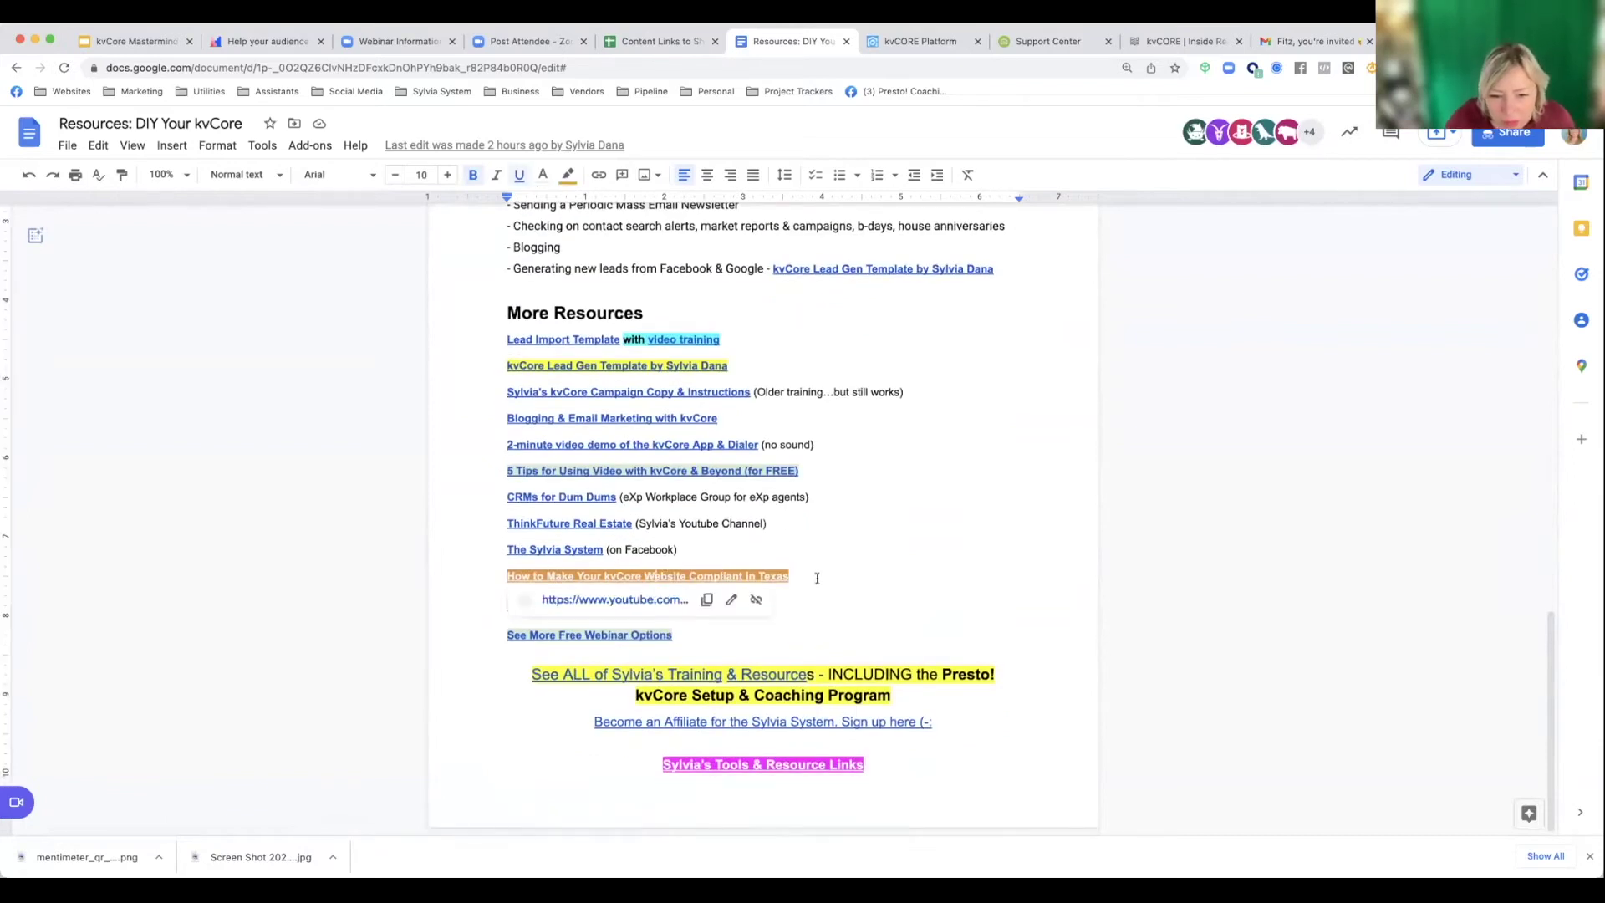
pyautogui.click(821, 575)
# - Preview the On-Demand, Become an Affiliate and See ALL training links, then select 'Topics covered' through More Resources
pyautogui.click(647, 607)
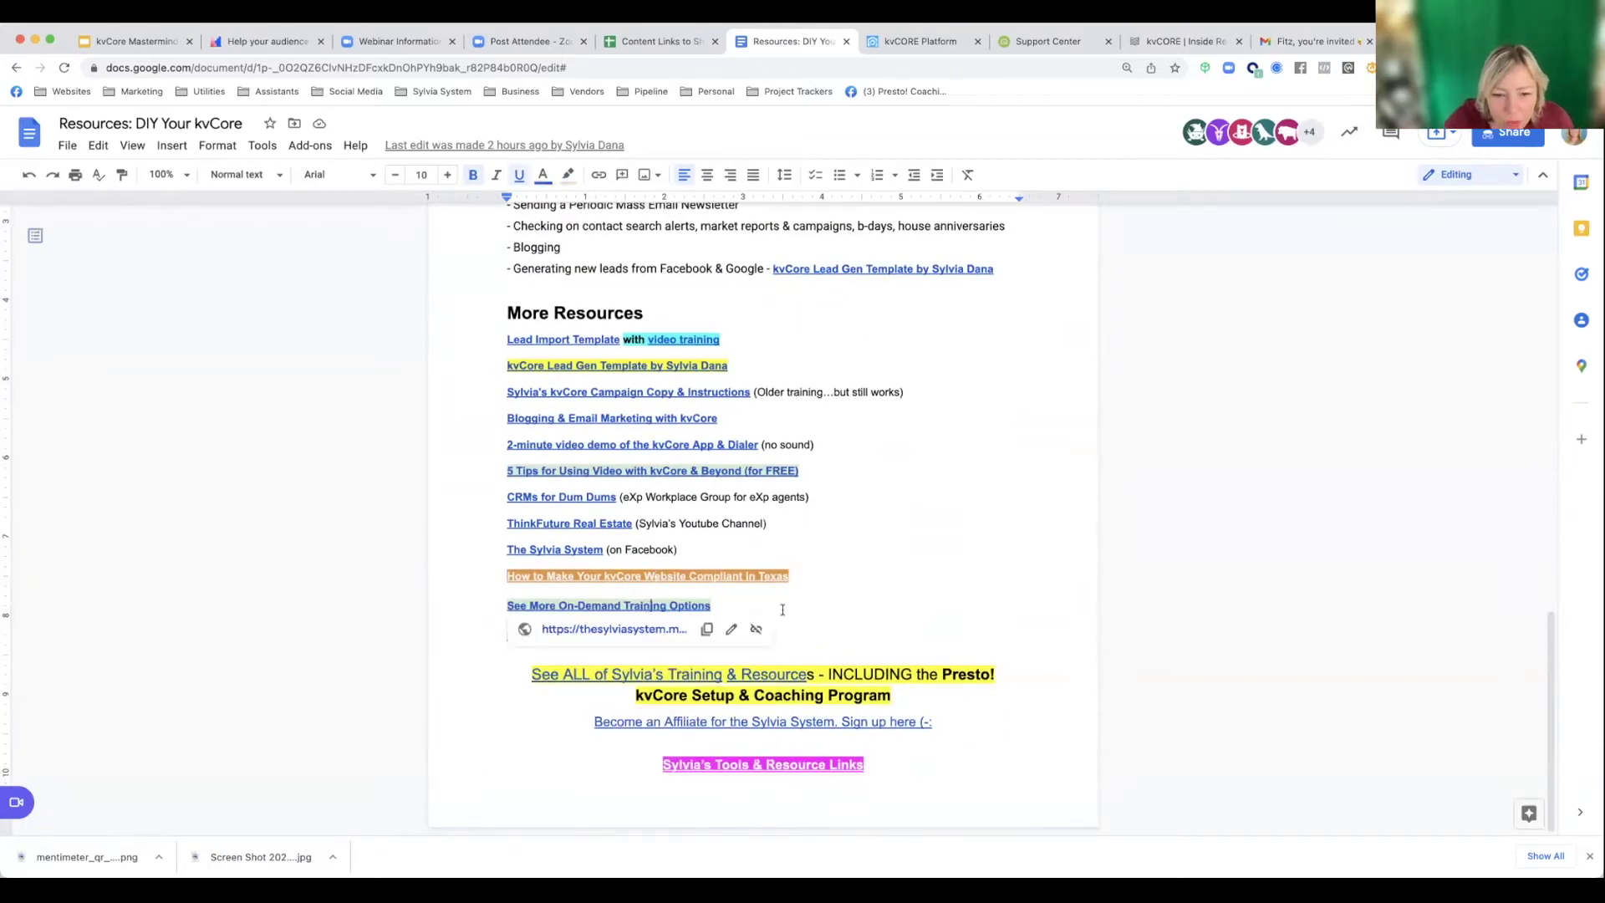
pyautogui.click(602, 635)
pyautogui.click(775, 628)
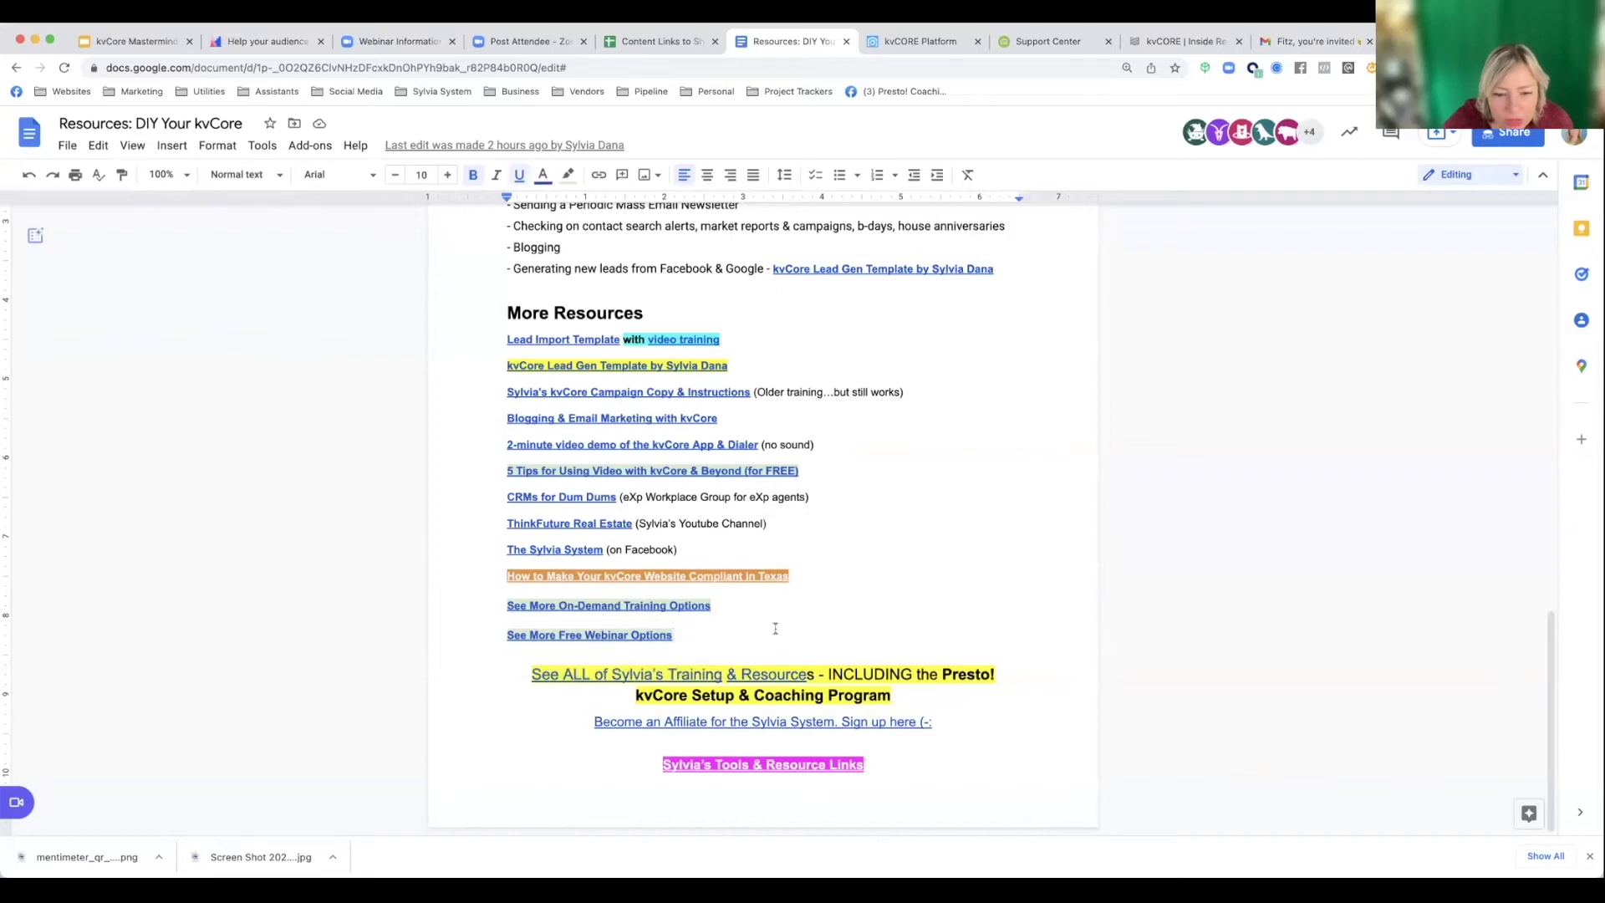
pyautogui.click(766, 721)
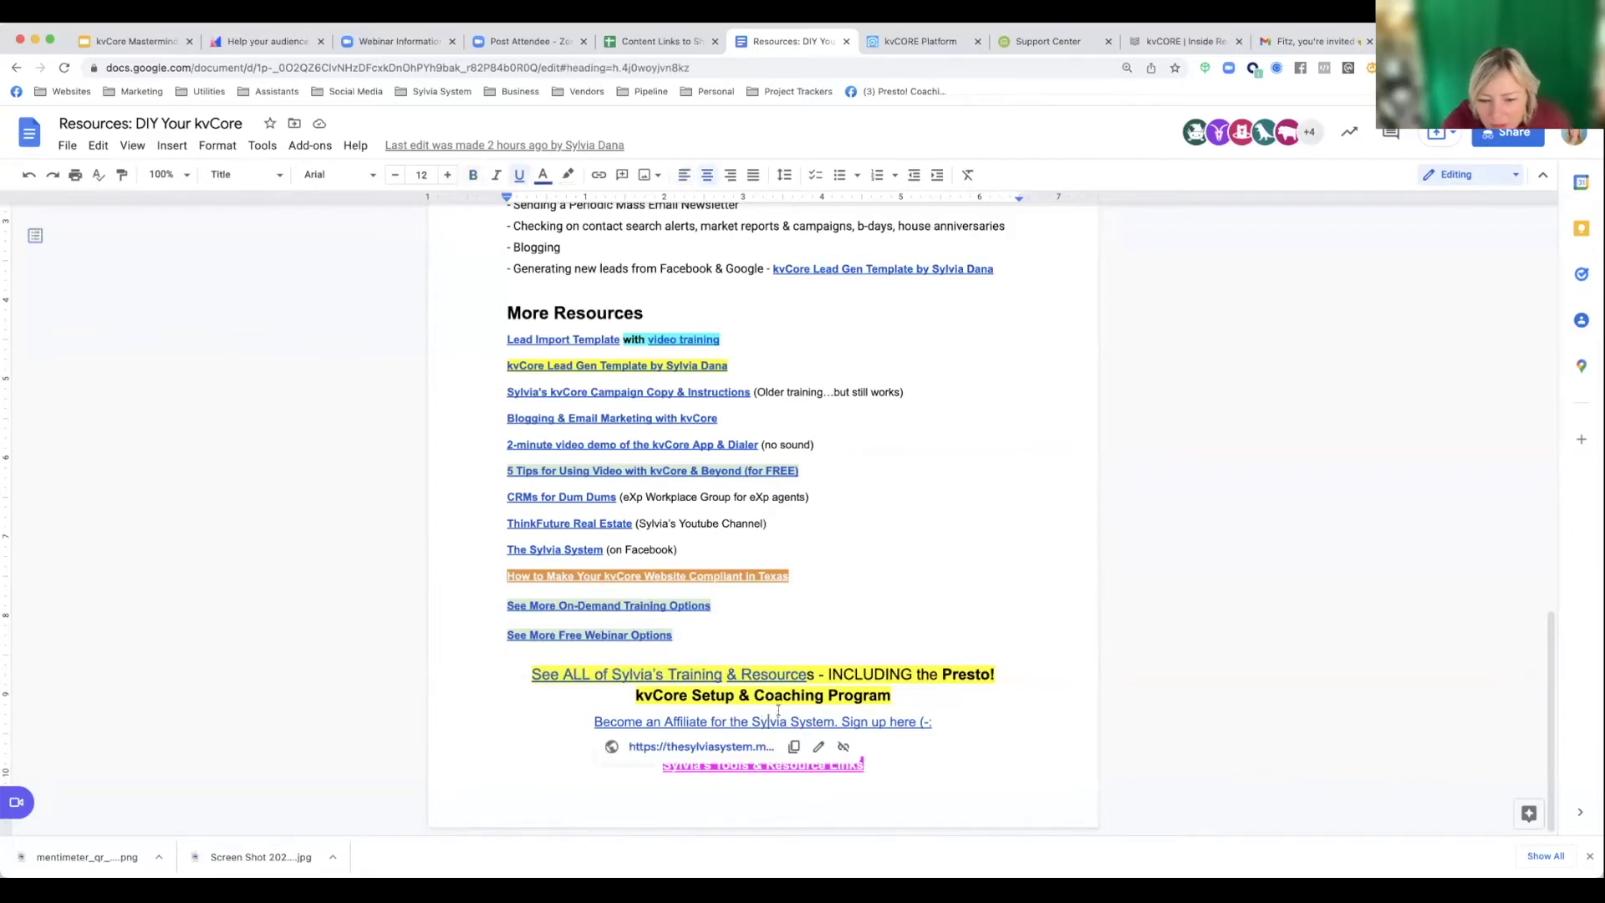
pyautogui.click(727, 674)
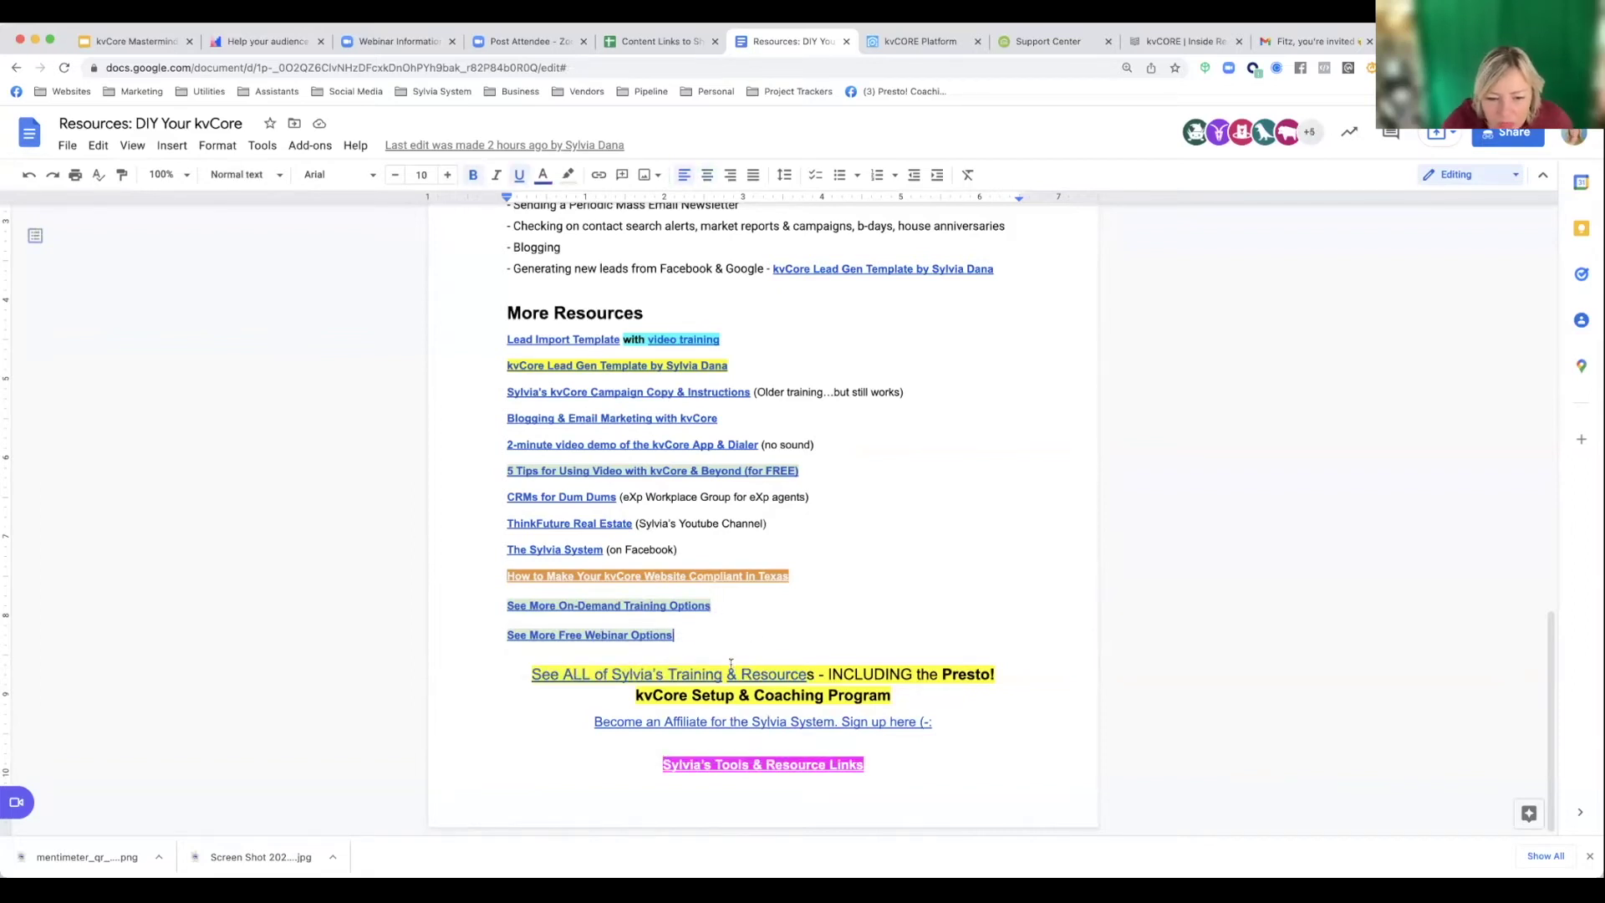
pyautogui.click(865, 605)
pyautogui.moveTo(866, 605); pyautogui.dragTo(596, 71)
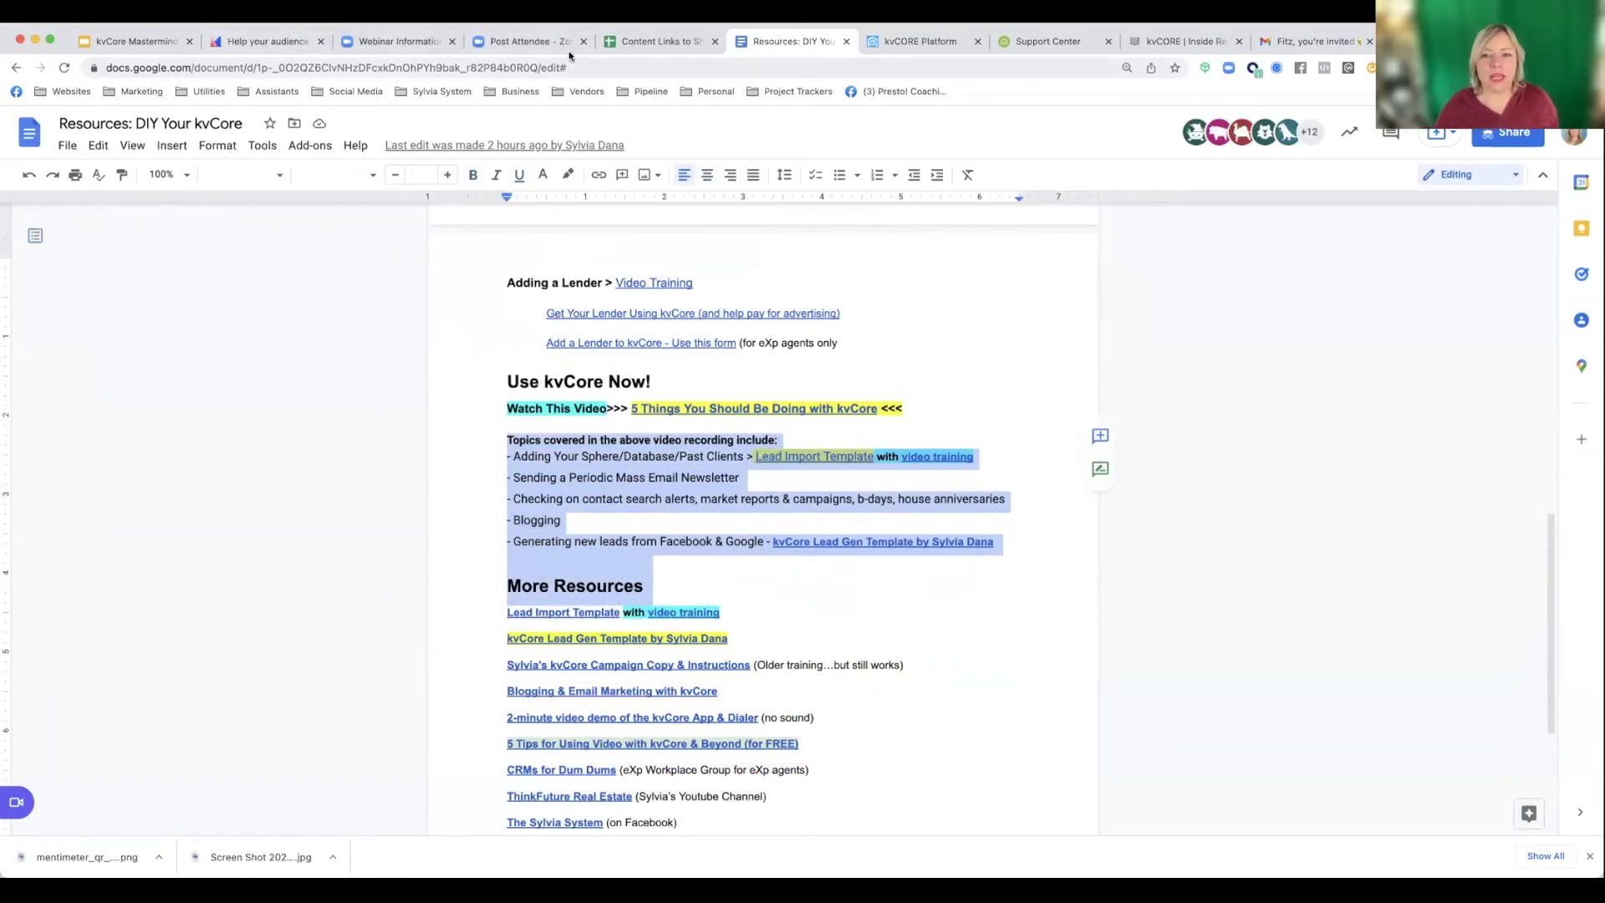
# - Switch to the kvCORE Platform tab and open the Smart CRM All Contacts list
pyautogui.click(926, 47)
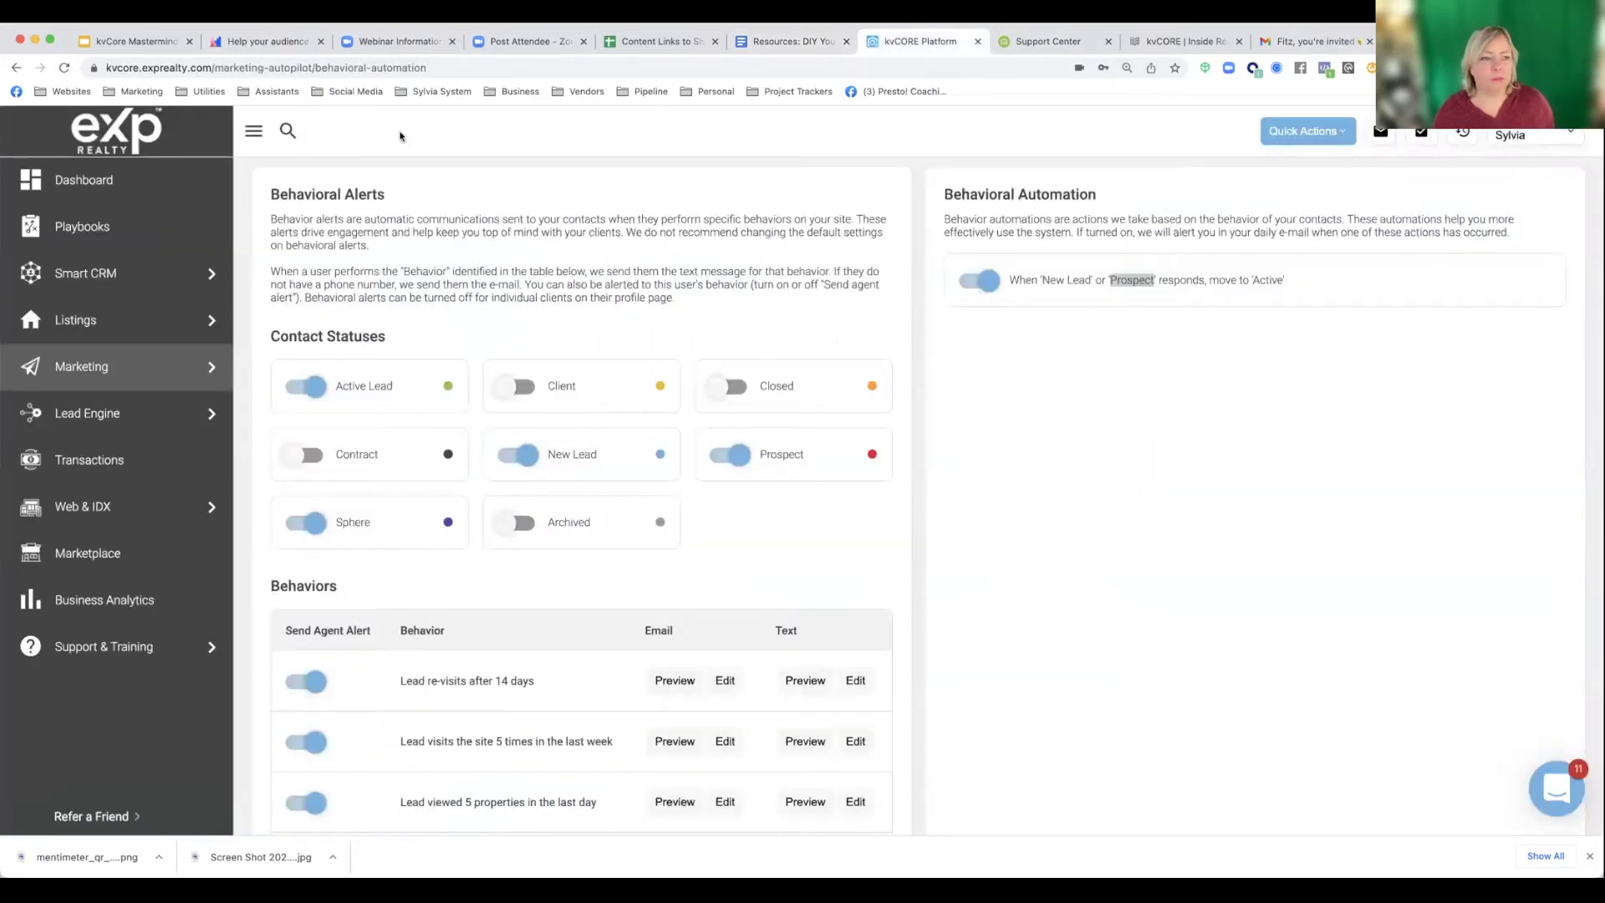
pyautogui.moveTo(100, 366)
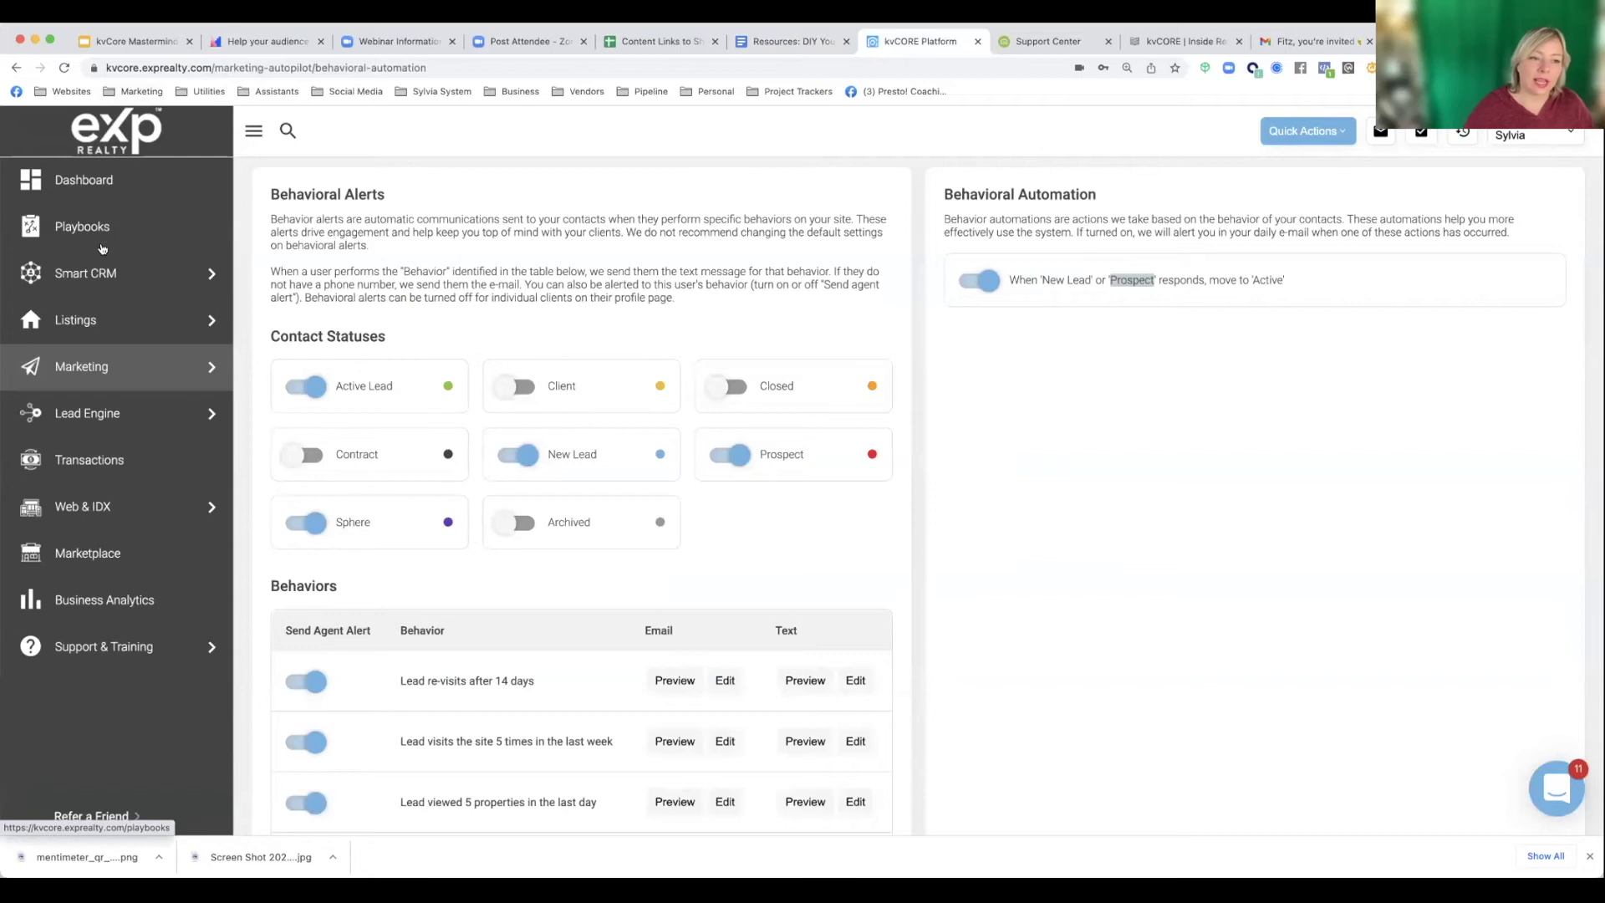
pyautogui.click(83, 272)
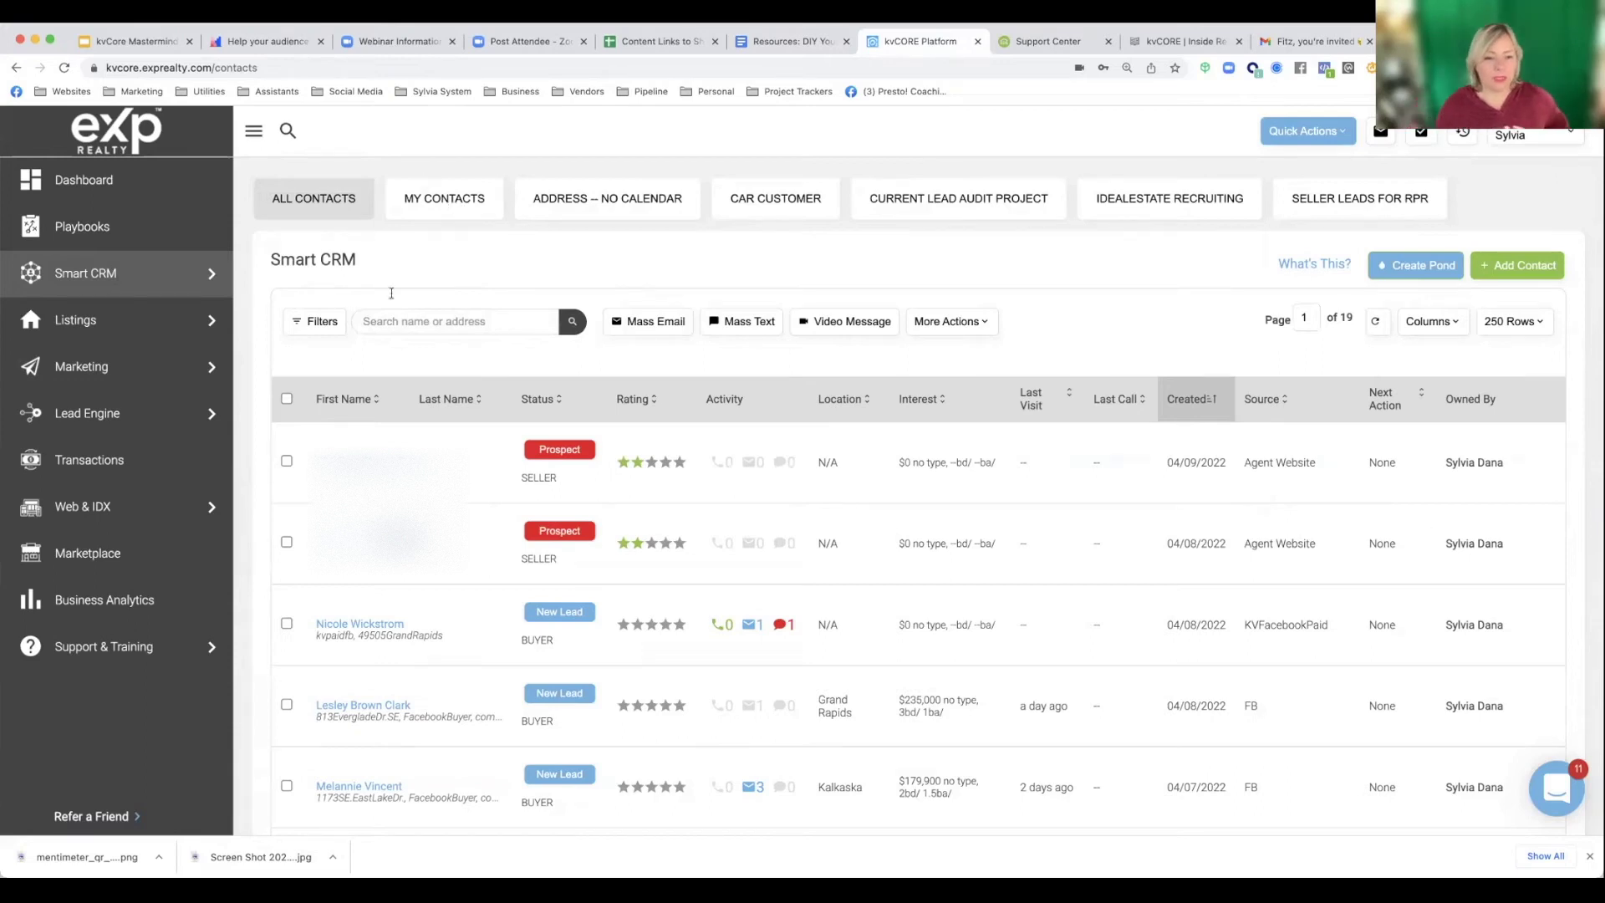
# - Filter contacts to Sphere status with Has Birthday switched on, and apply the filters
pyautogui.click(316, 321)
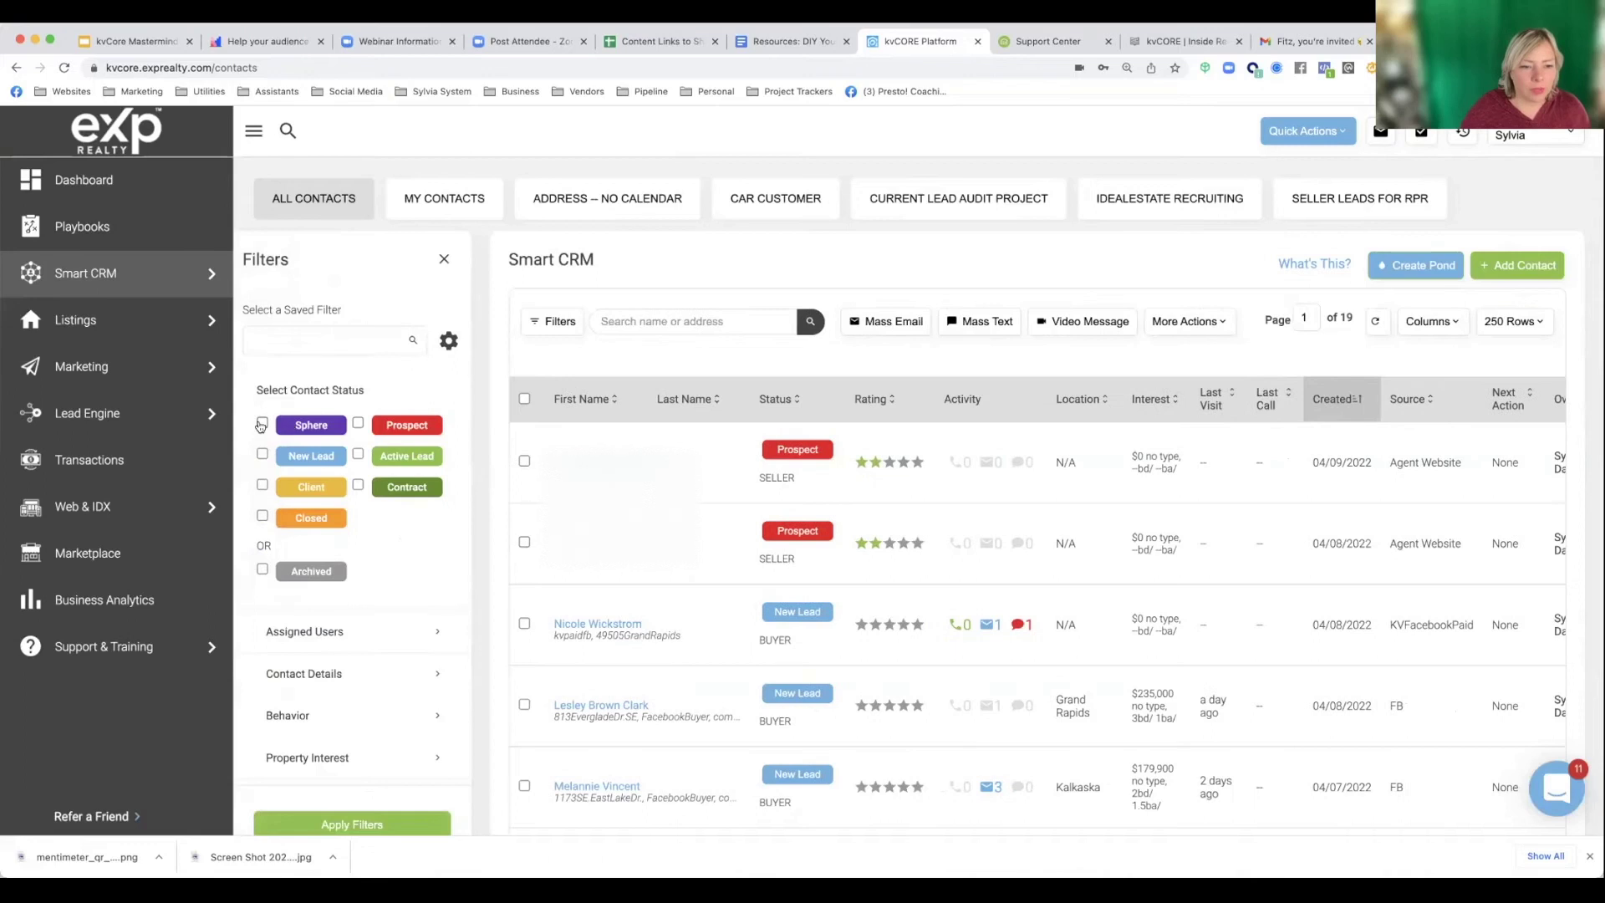
pyautogui.click(262, 423)
pyautogui.scroll(-1, 330, 565)
pyautogui.scroll(-3, 331, 566)
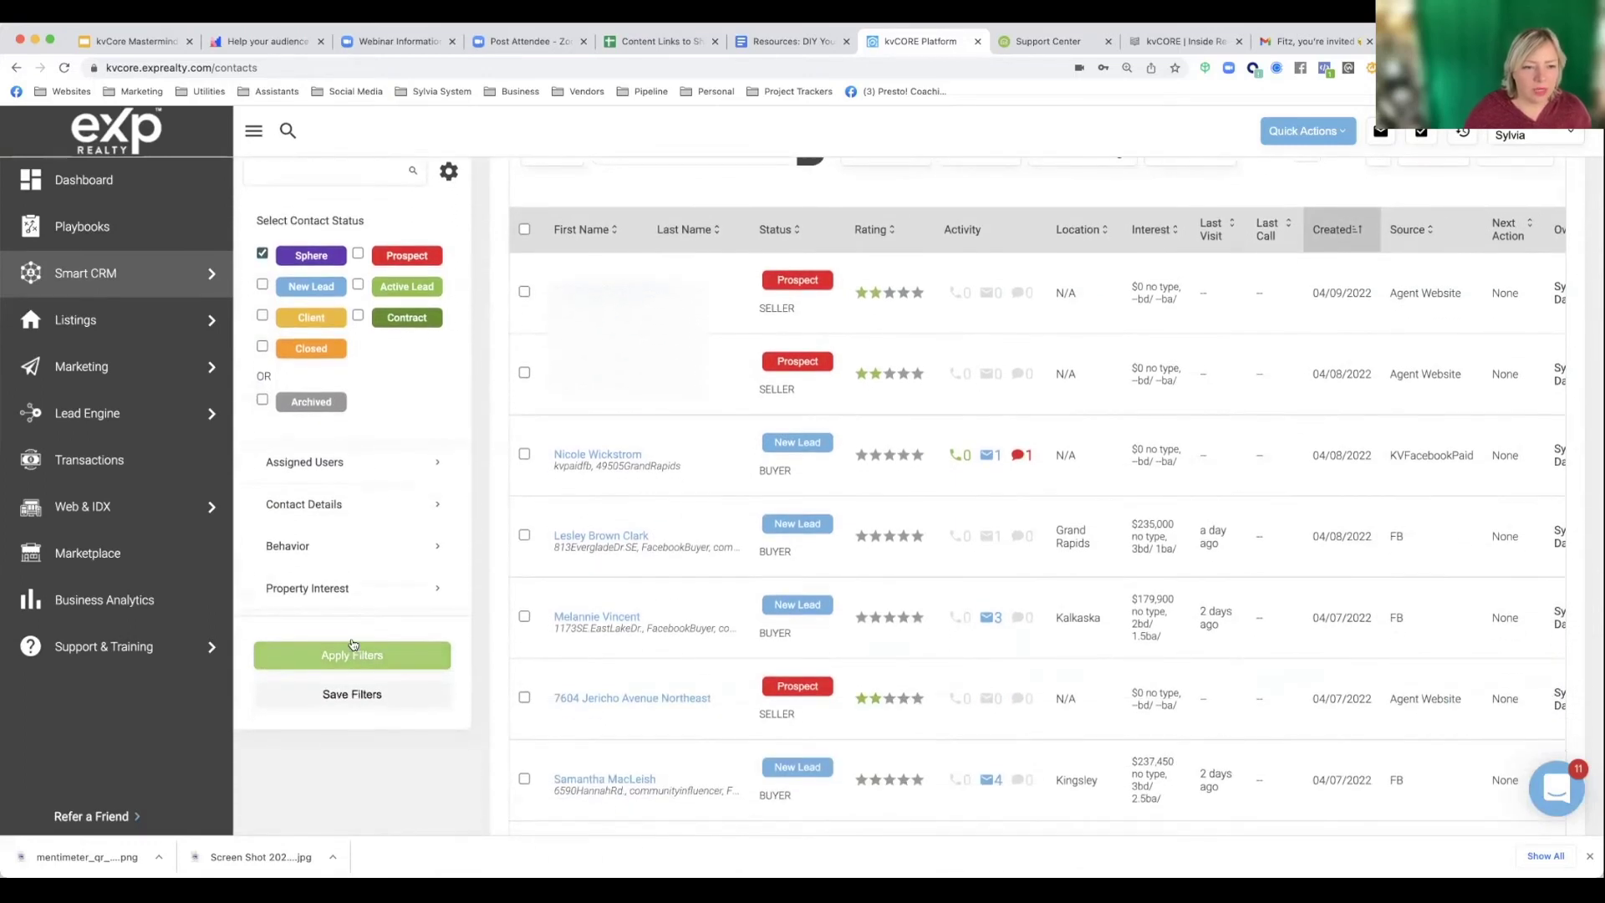
pyautogui.scroll(3, 318, 365)
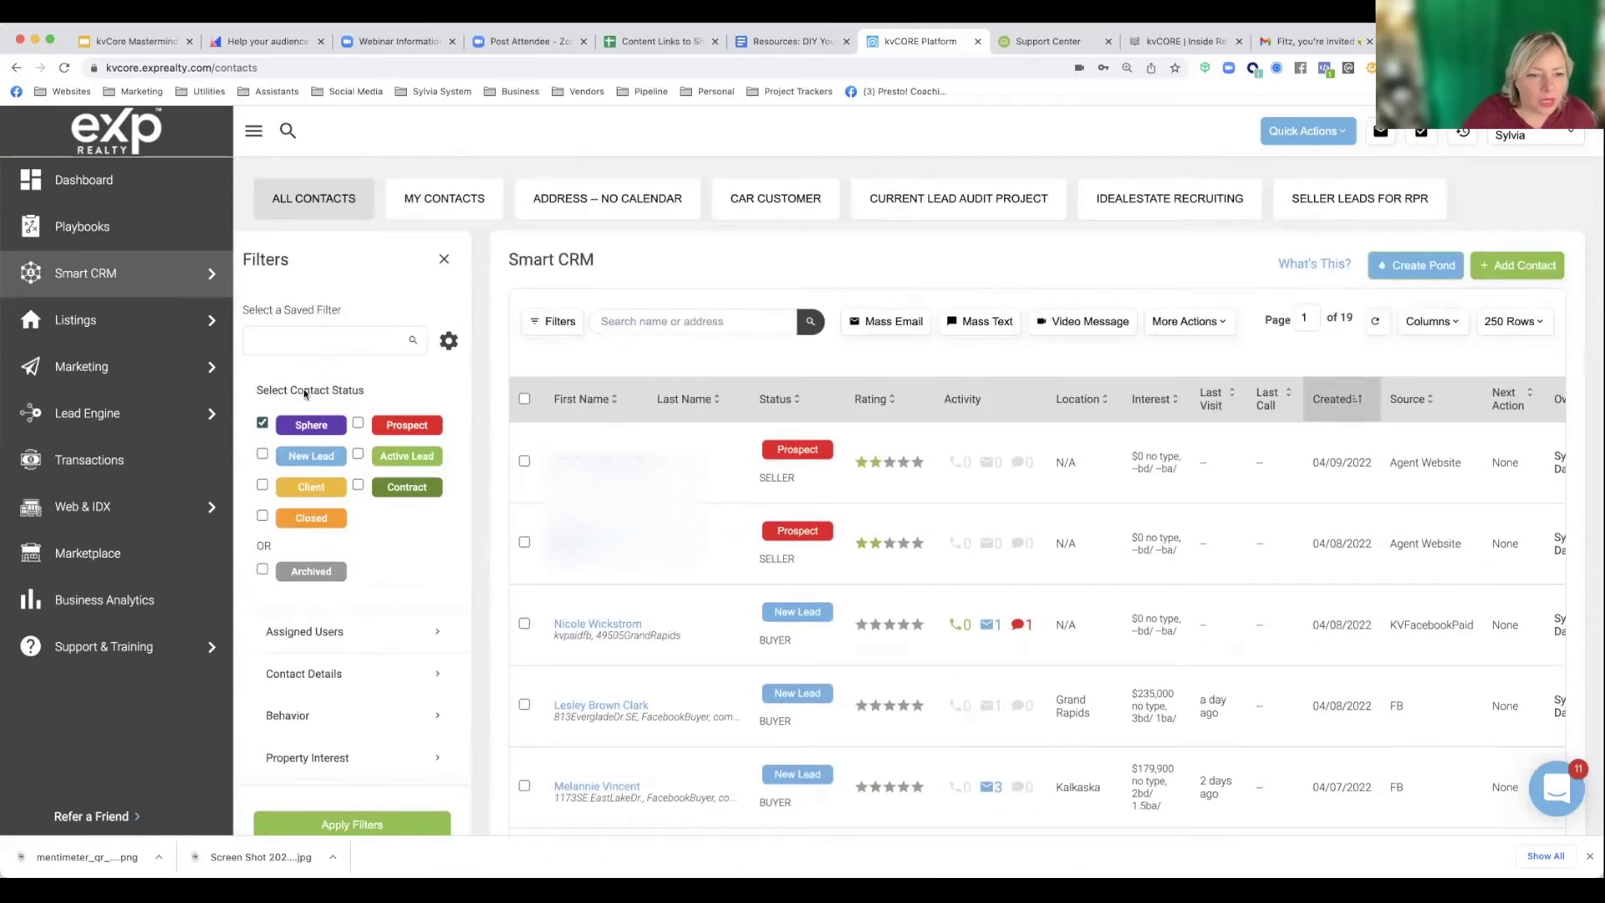
pyautogui.scroll(-3, 322, 502)
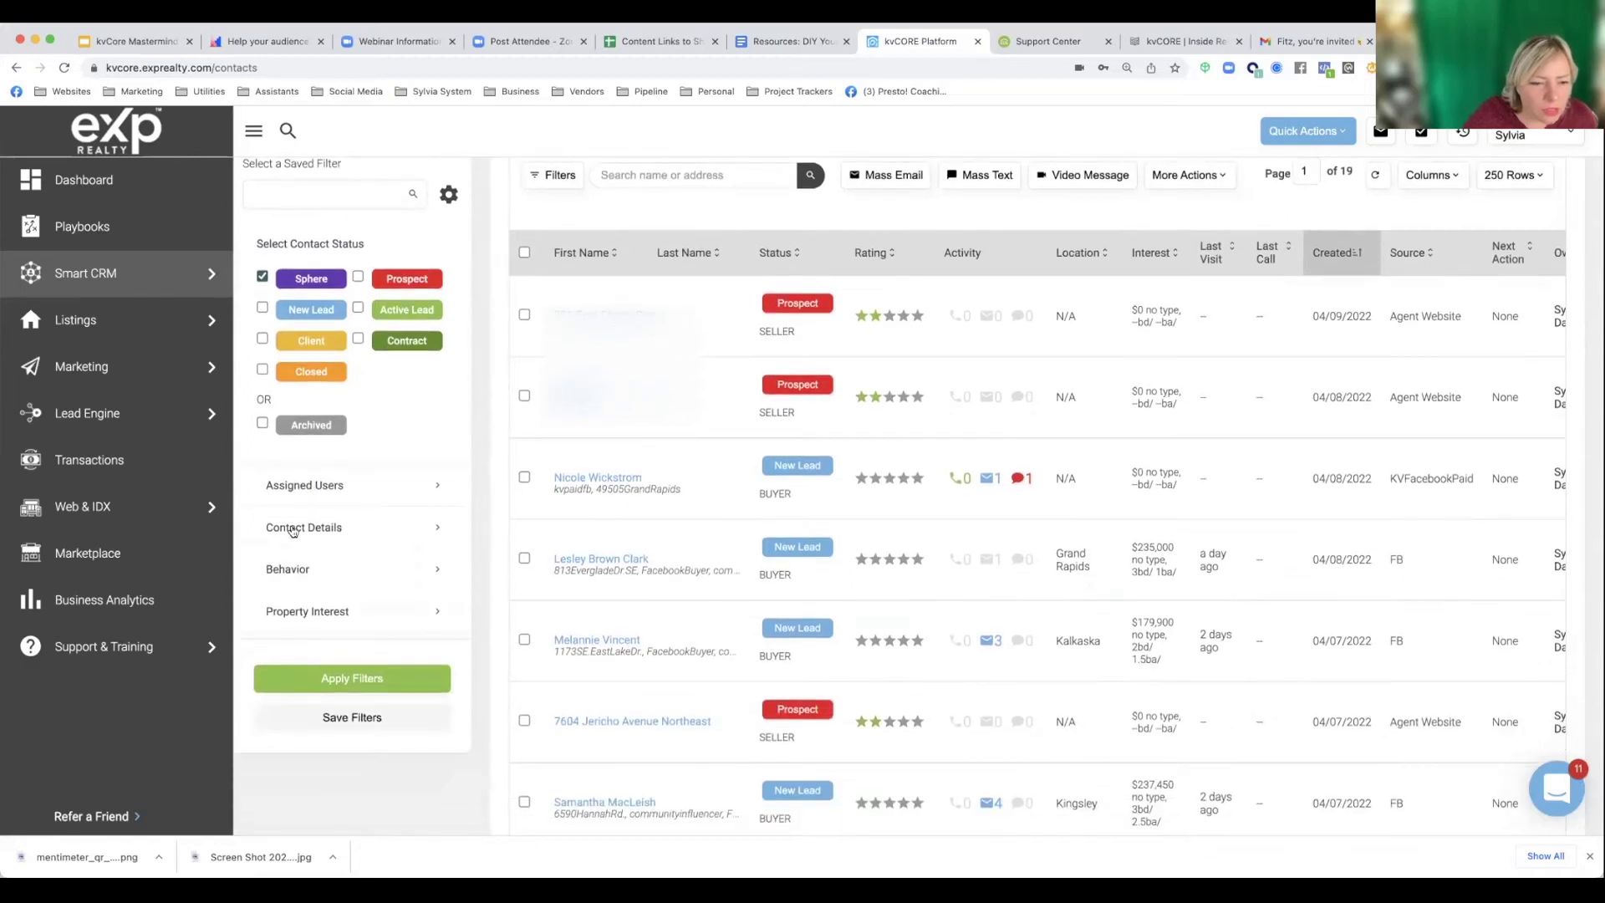
pyautogui.click(306, 531)
pyautogui.scroll(-10, 308, 539)
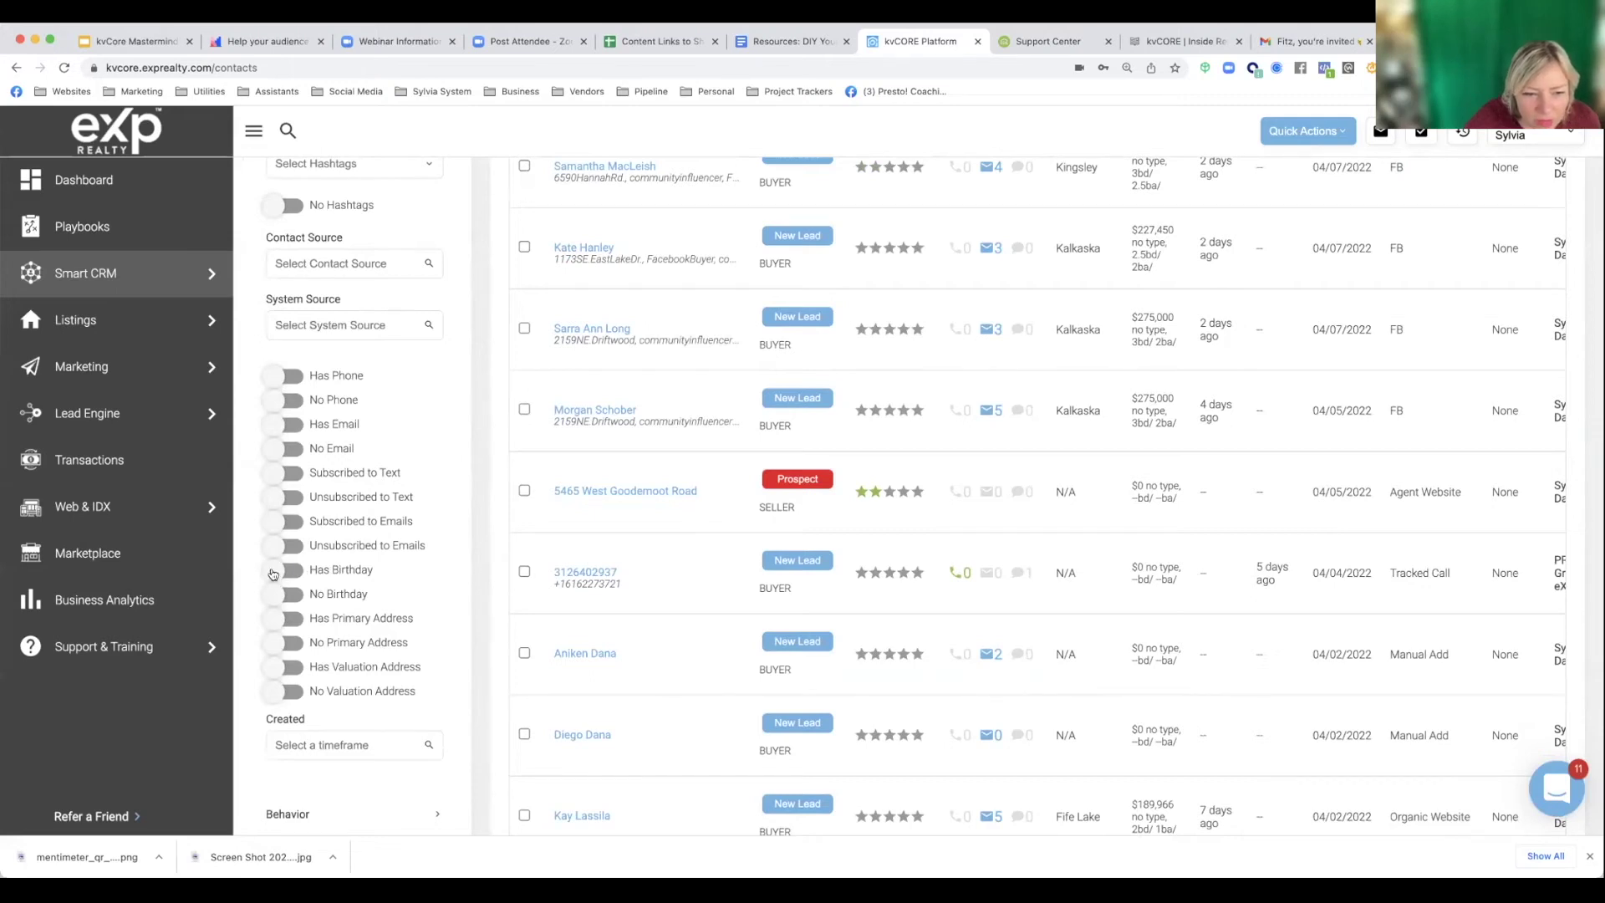
pyautogui.click(293, 573)
pyautogui.scroll(-5, 350, 595)
pyautogui.scroll(-3, 350, 595)
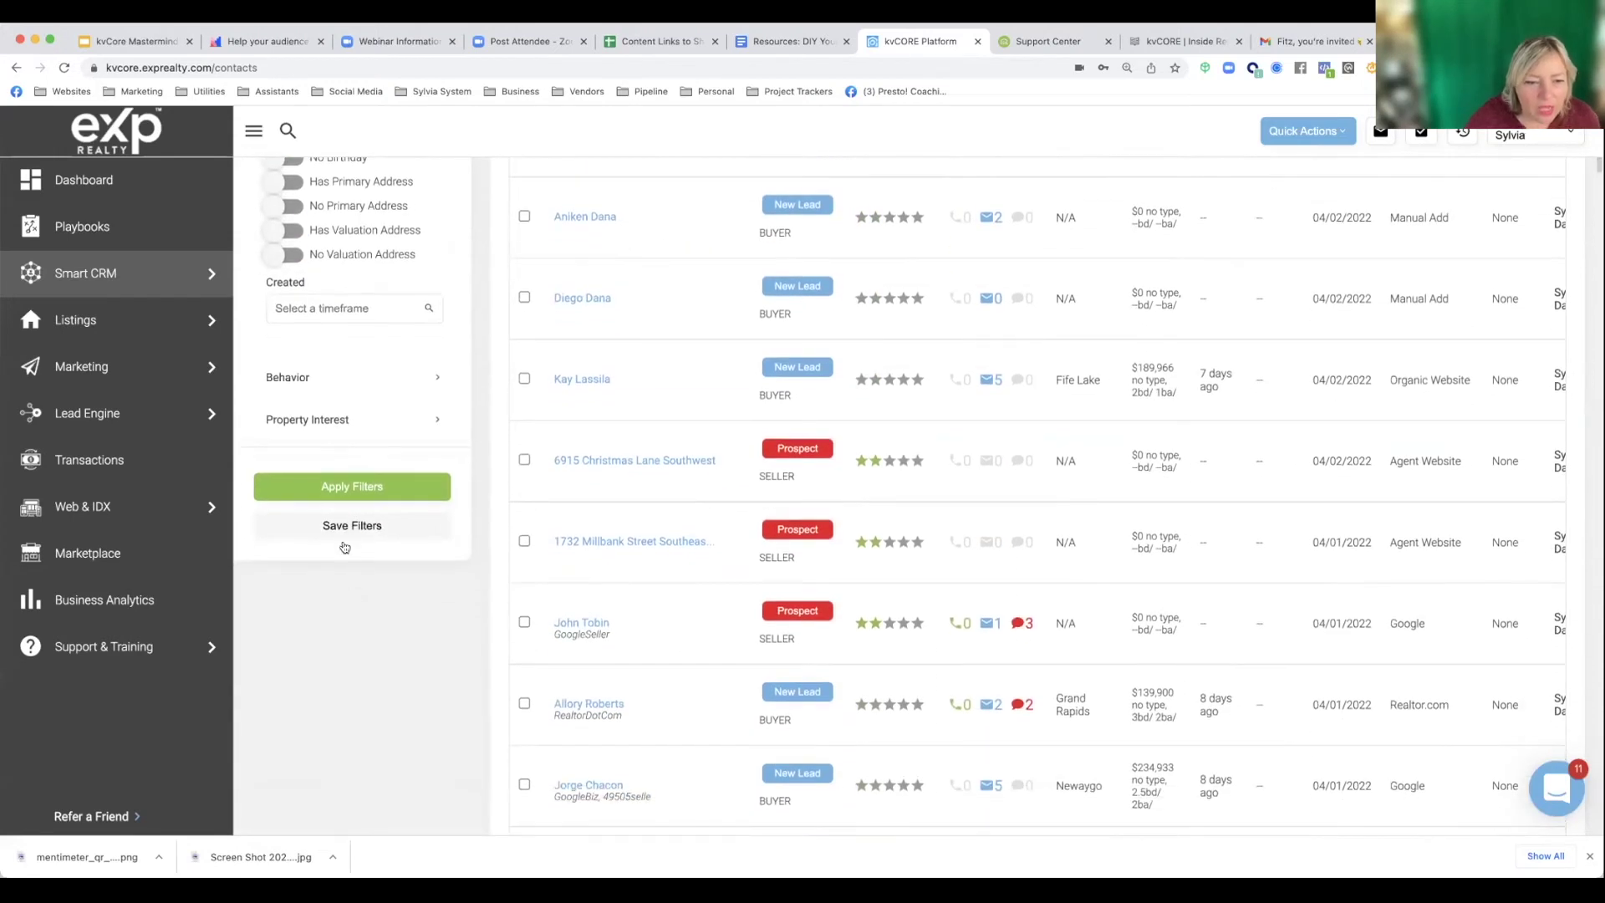
pyautogui.scroll(12, 349, 400)
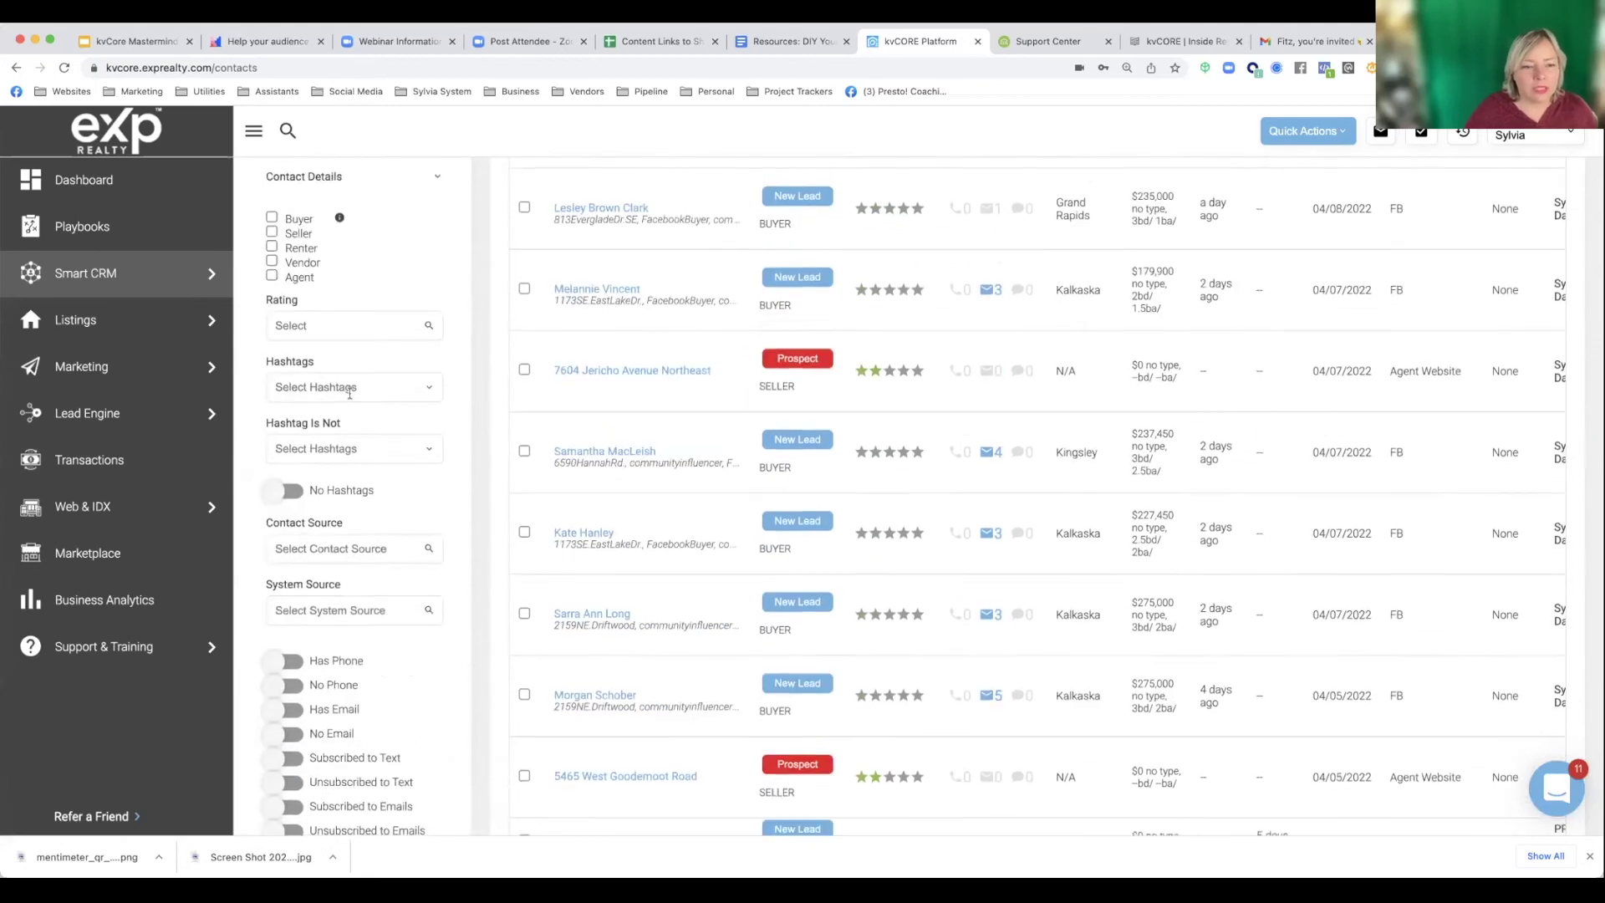
pyautogui.scroll(-8, 349, 400)
pyautogui.scroll(-3, 350, 400)
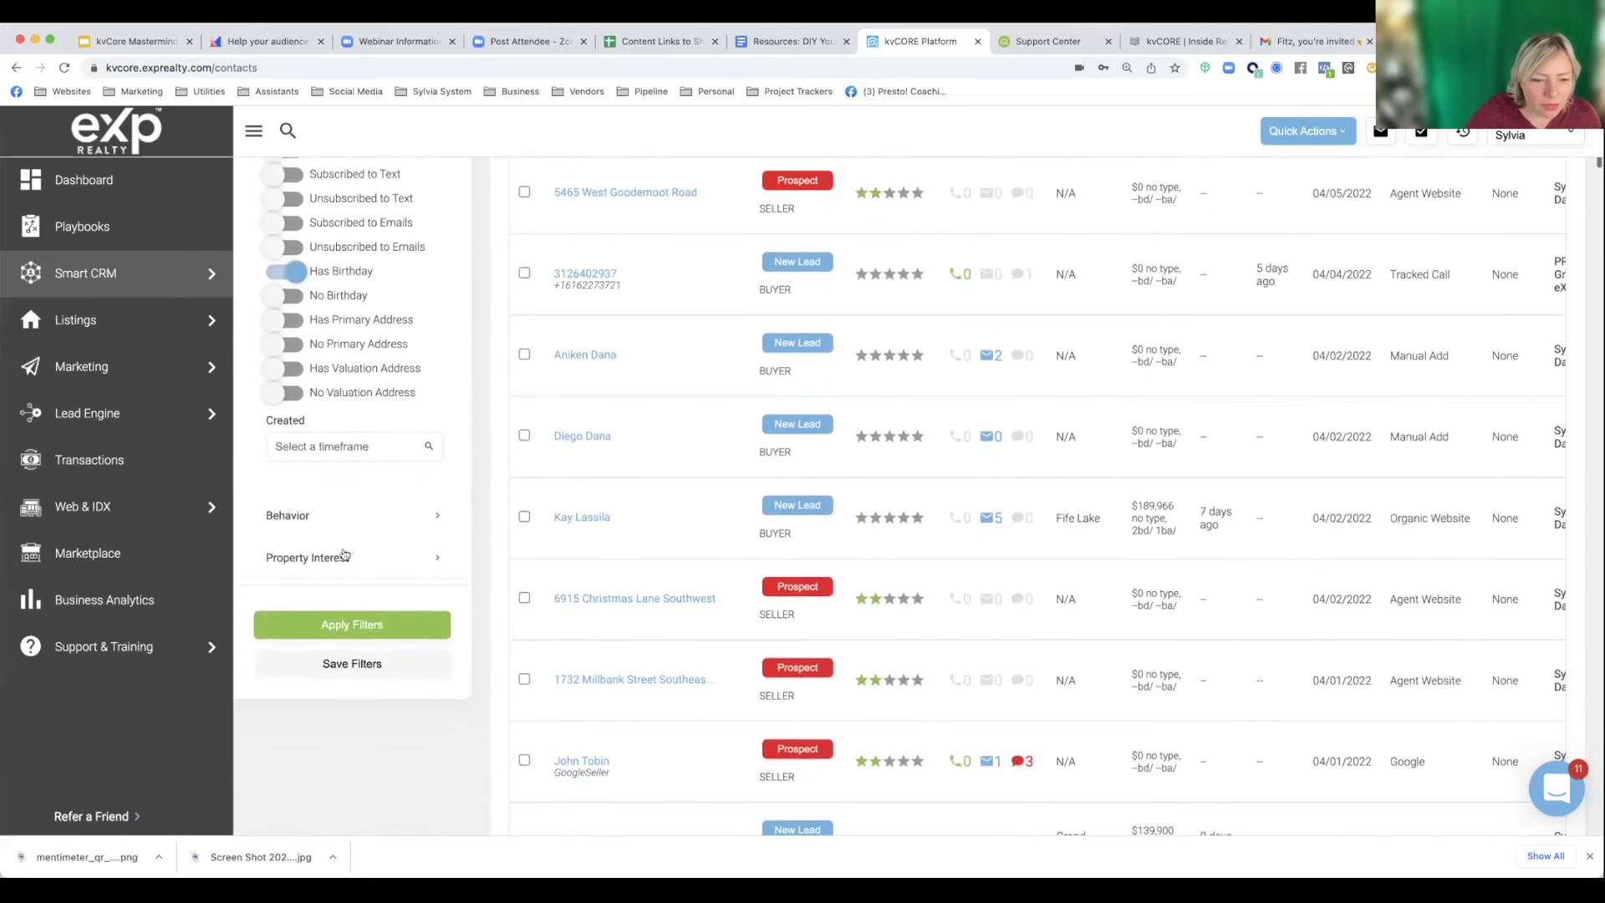
pyautogui.click(348, 629)
pyautogui.scroll(10, 636, 594)
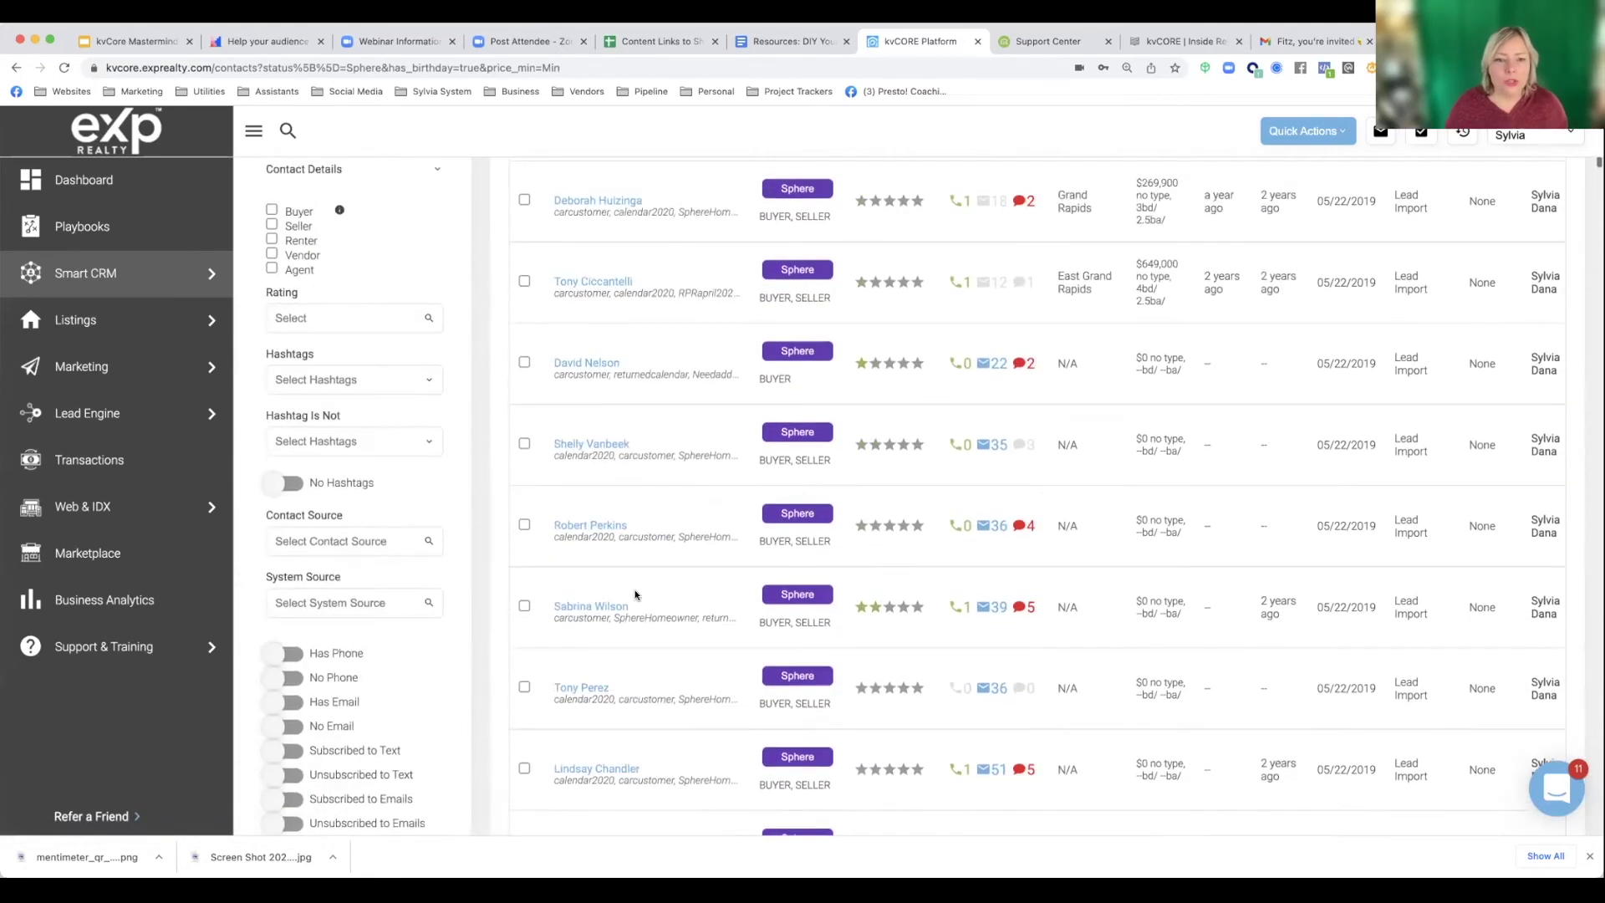
pyautogui.scroll(-10, 636, 594)
pyautogui.scroll(-15, 636, 596)
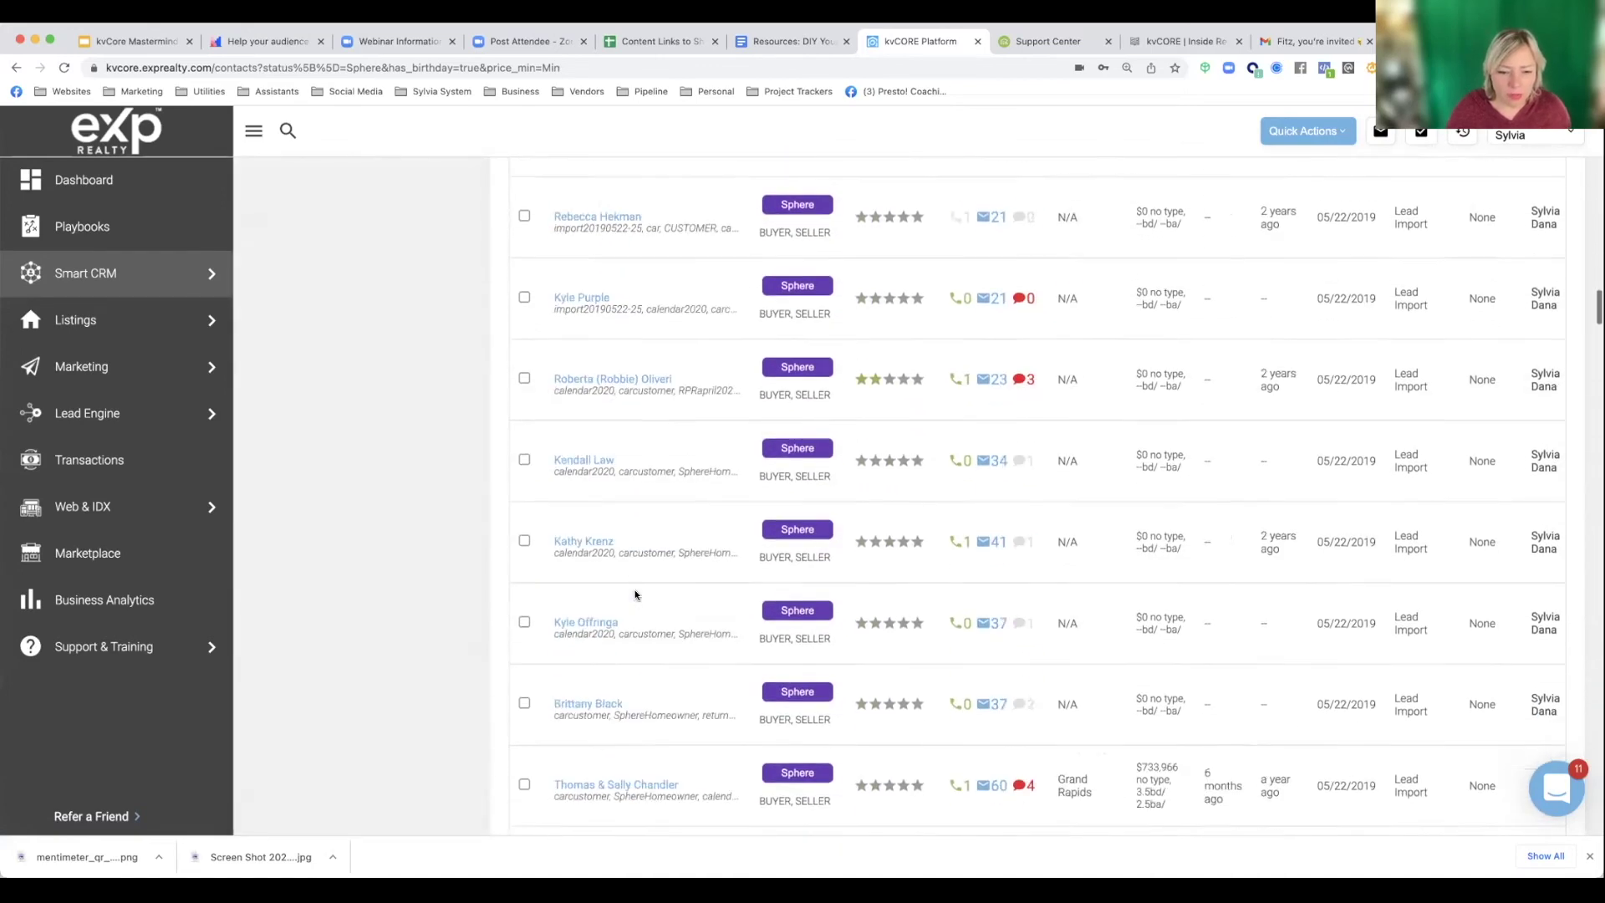
pyautogui.scroll(-15, 635, 595)
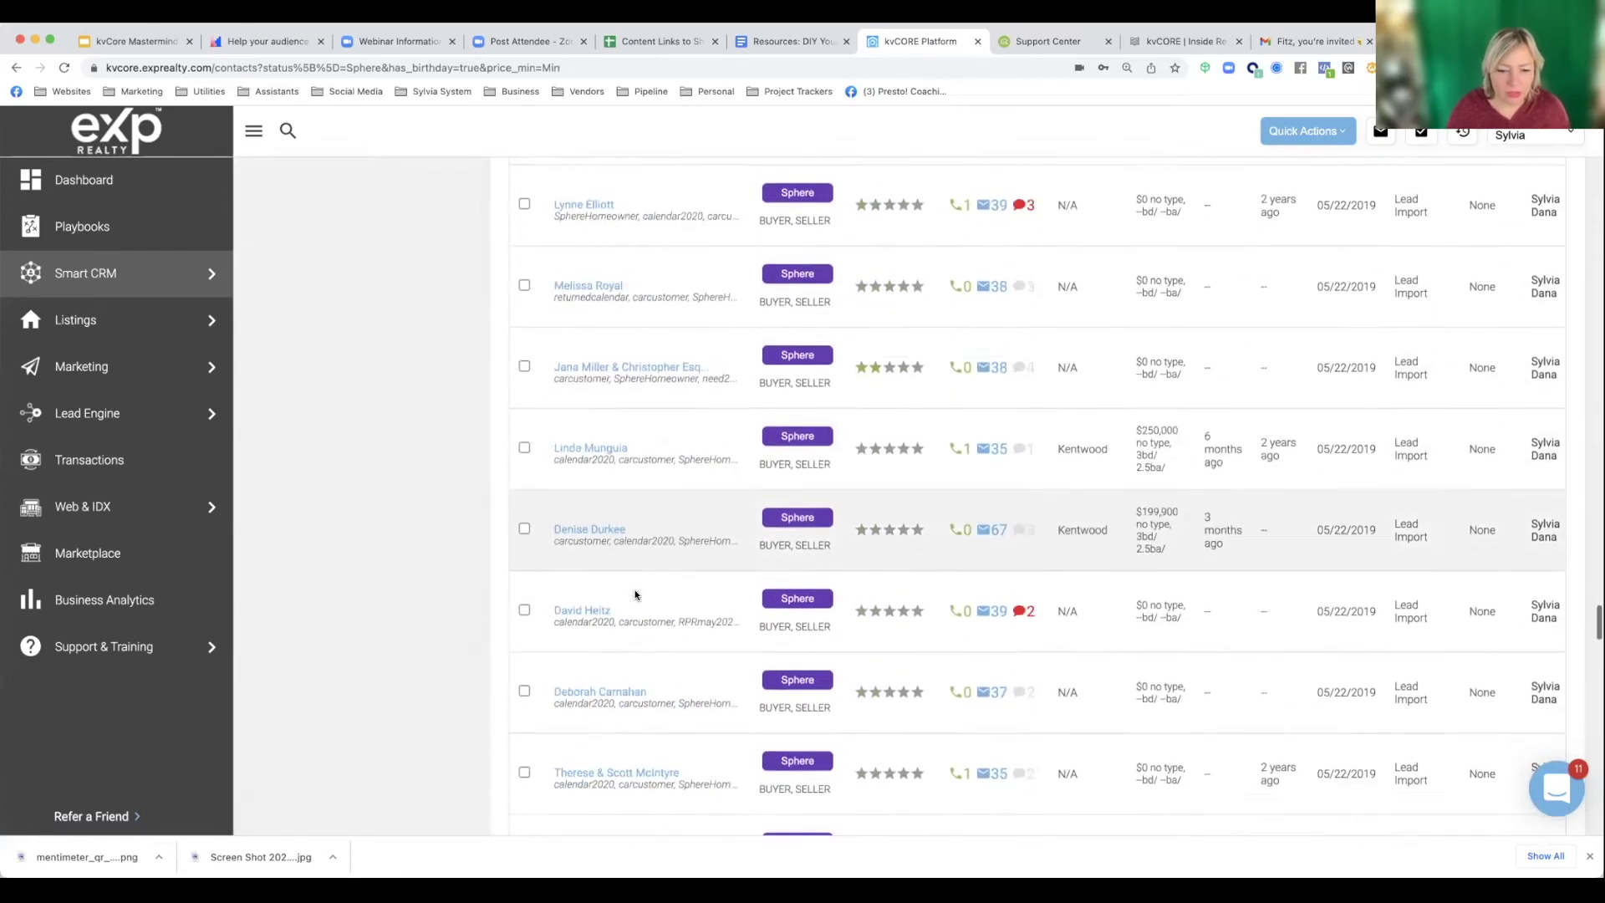
pyautogui.scroll(-10, 635, 595)
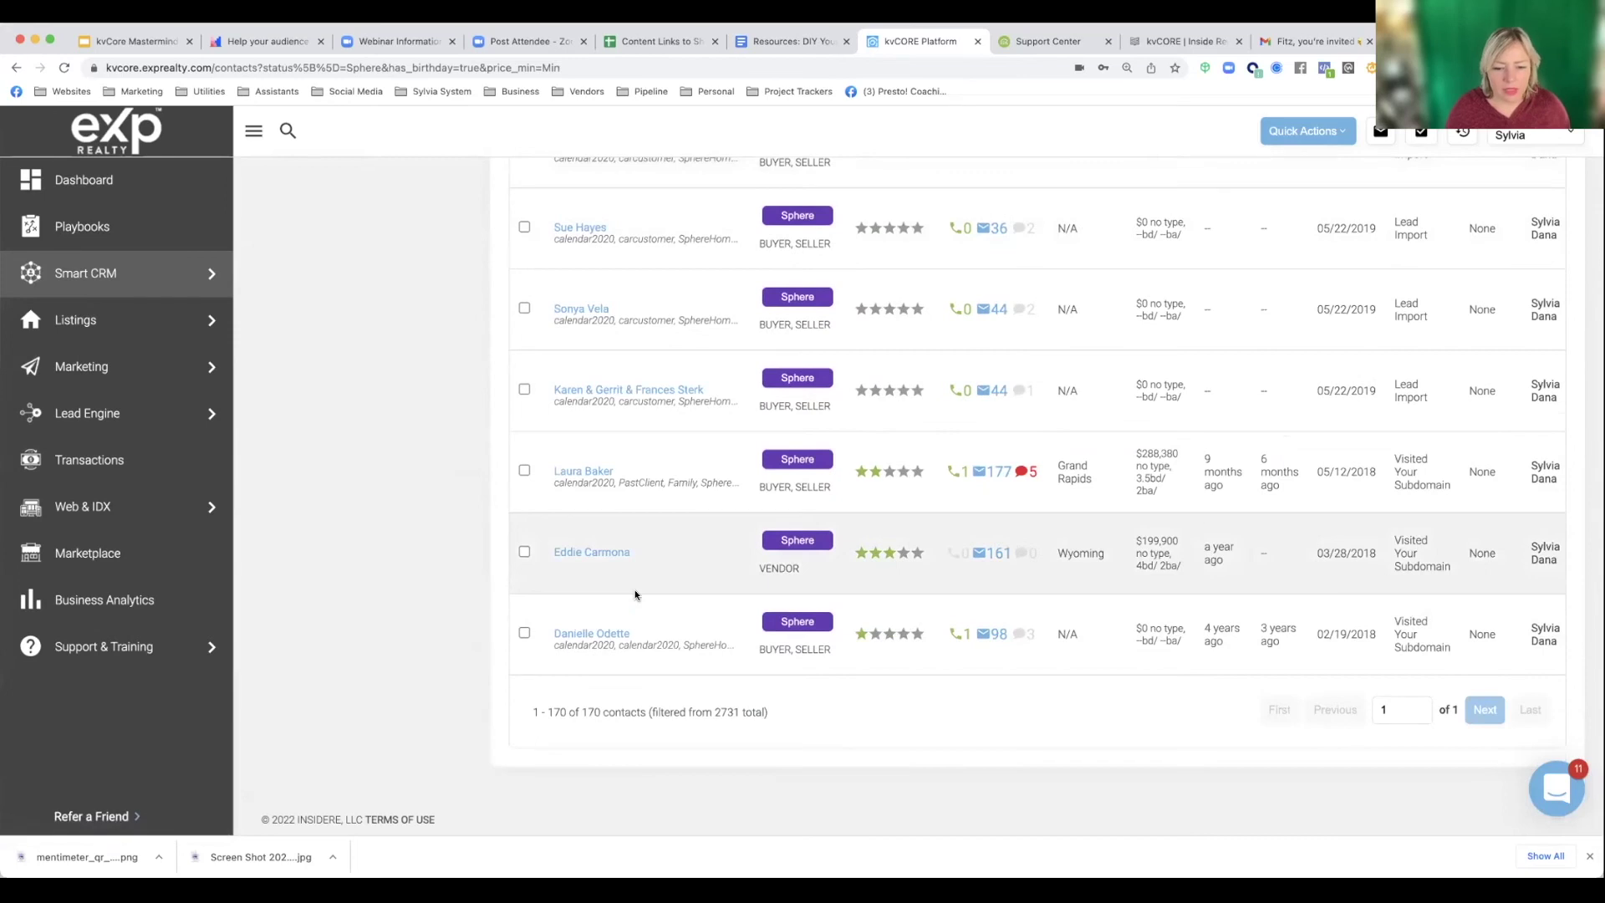
pyautogui.scroll(8, 636, 595)
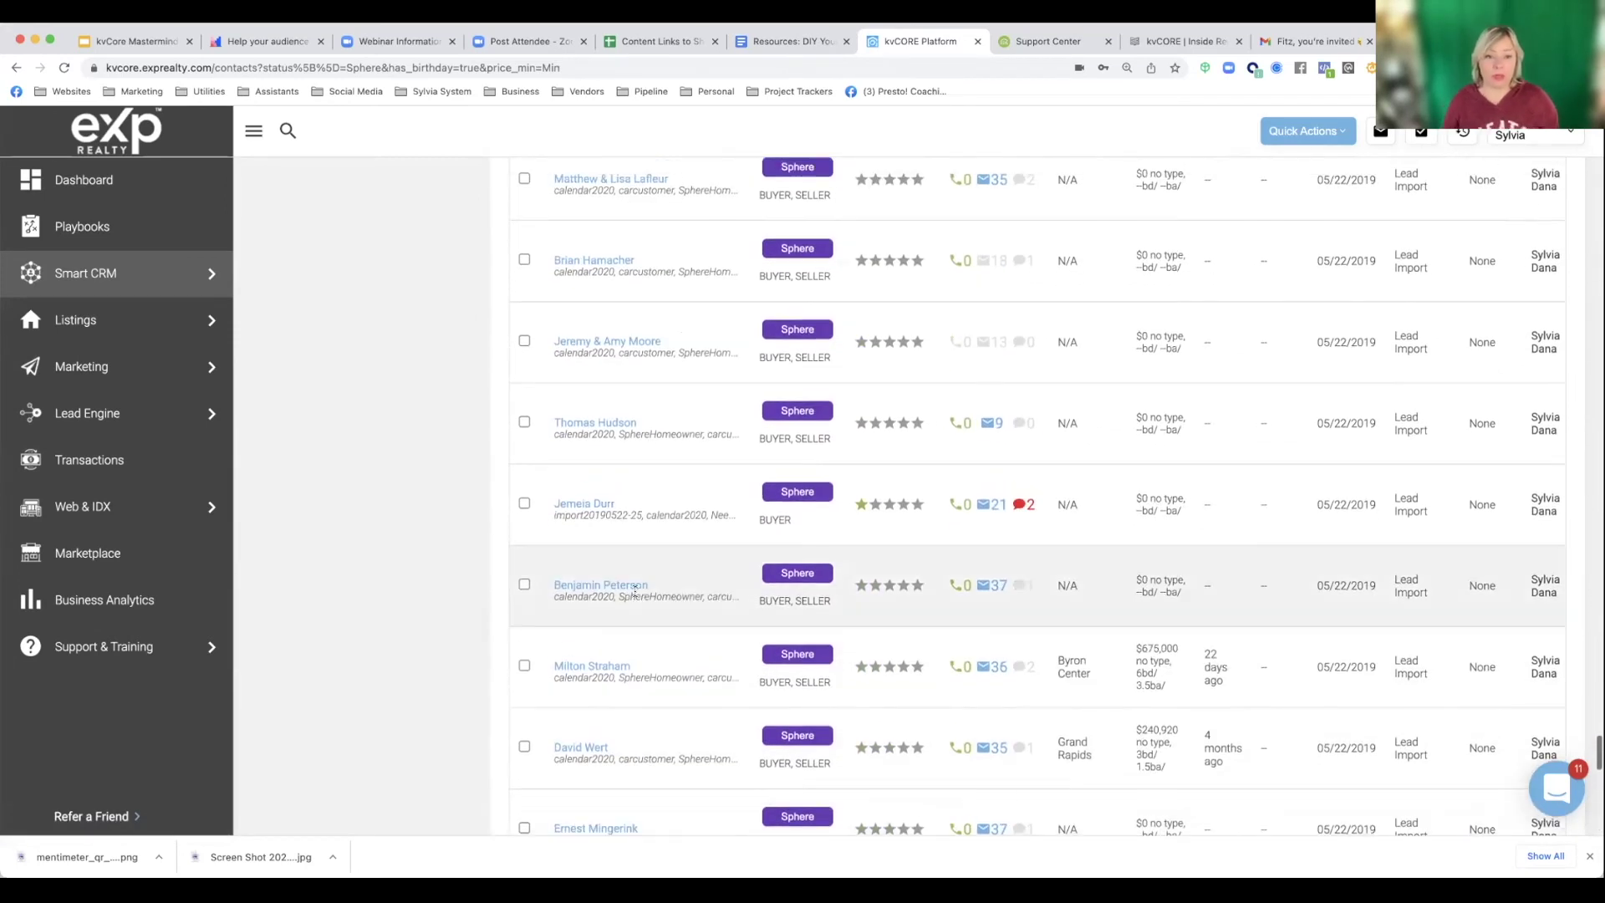
pyautogui.scroll(4, 635, 590)
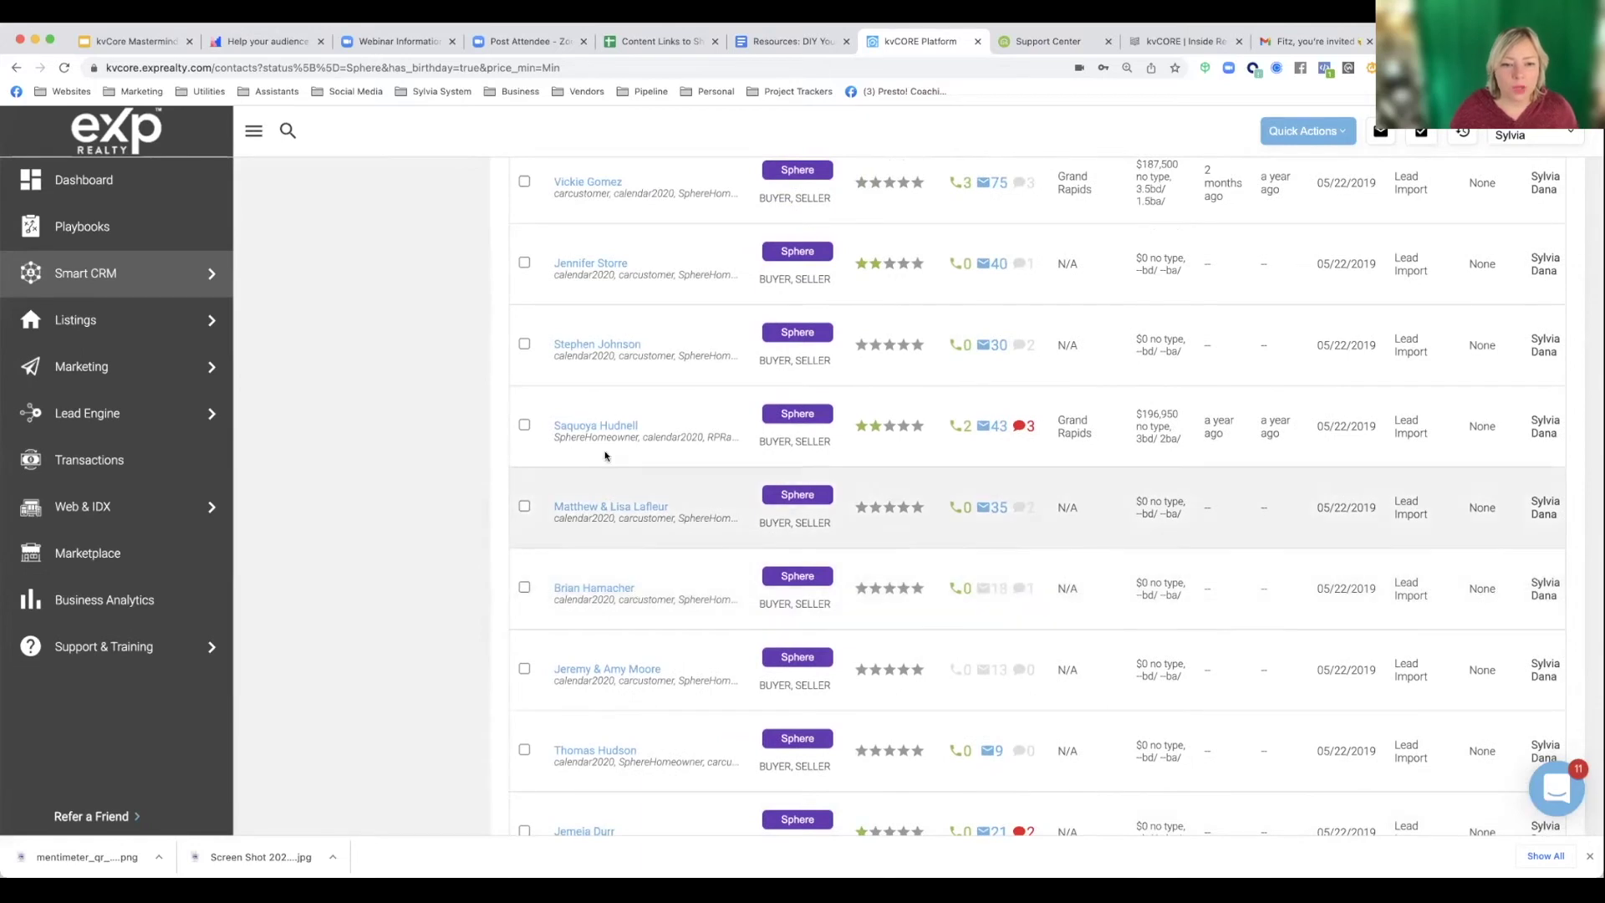
# - Open a Sphere contact's Profile Details in edit mode and scroll to the 08/05/2017 birthday
pyautogui.click(598, 427)
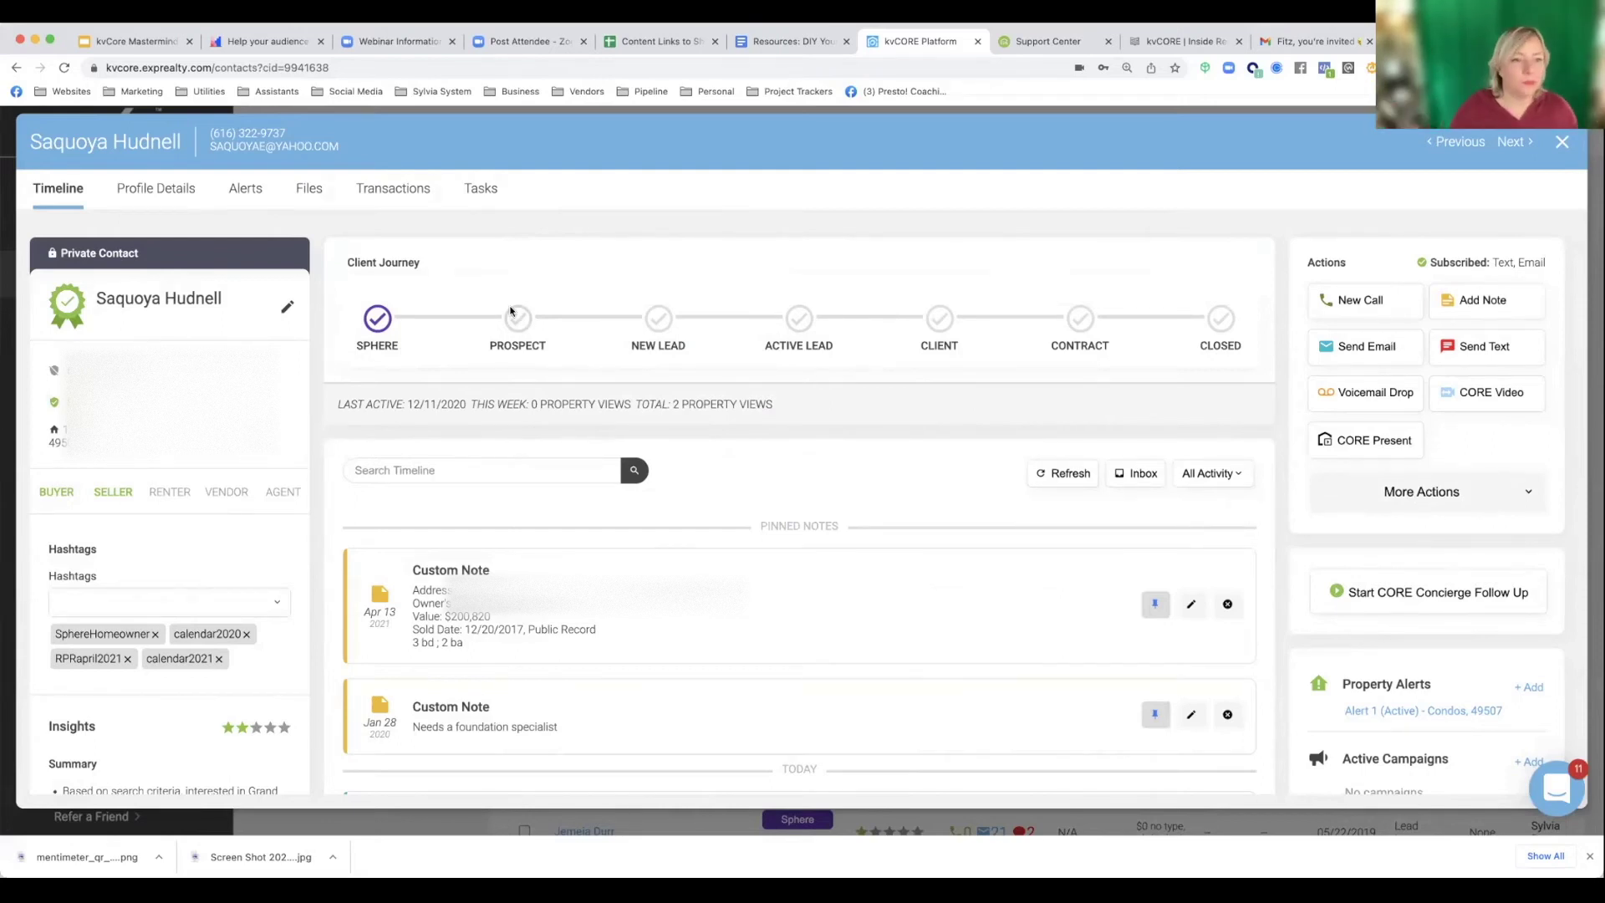
pyautogui.click(154, 199)
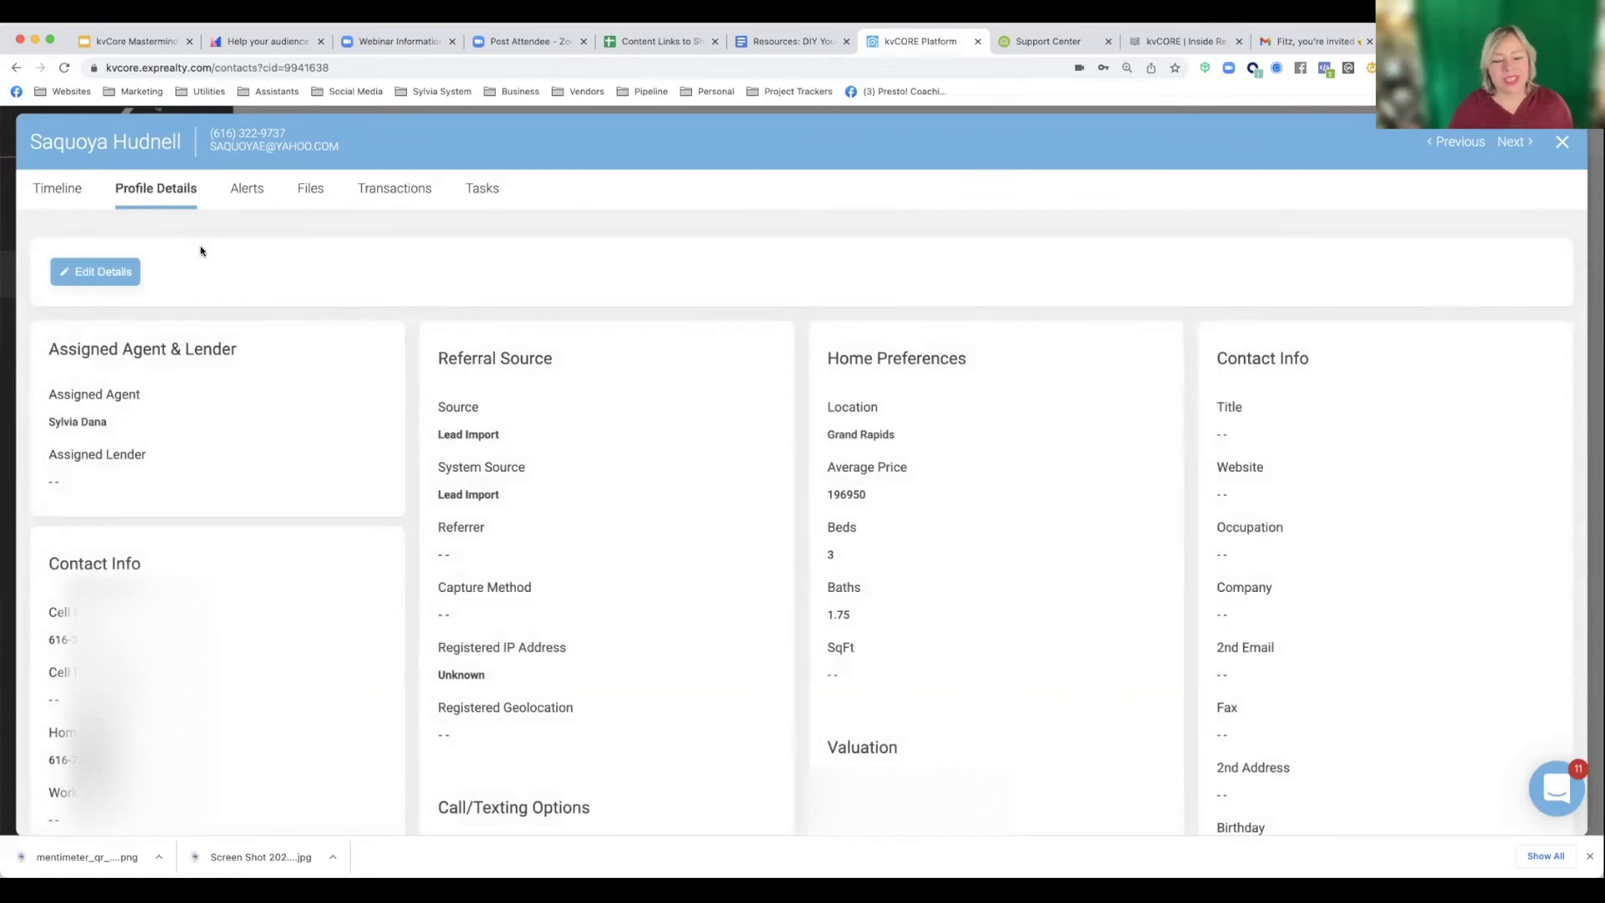
pyautogui.scroll(-4, 353, 436)
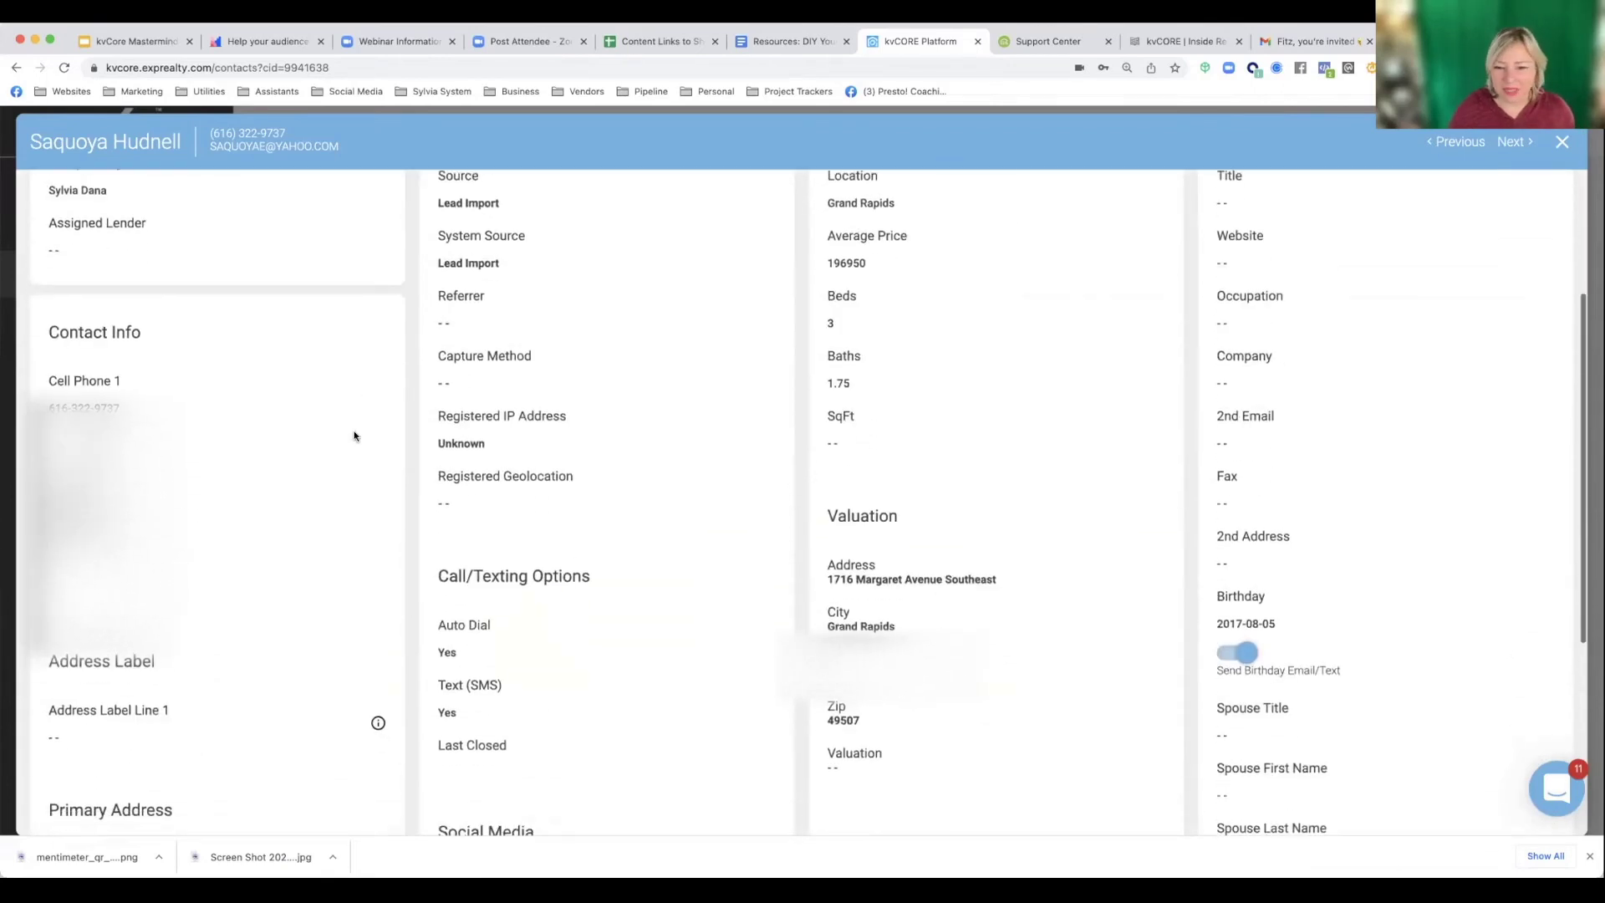
pyautogui.scroll(3, 353, 435)
pyautogui.scroll(1, 354, 435)
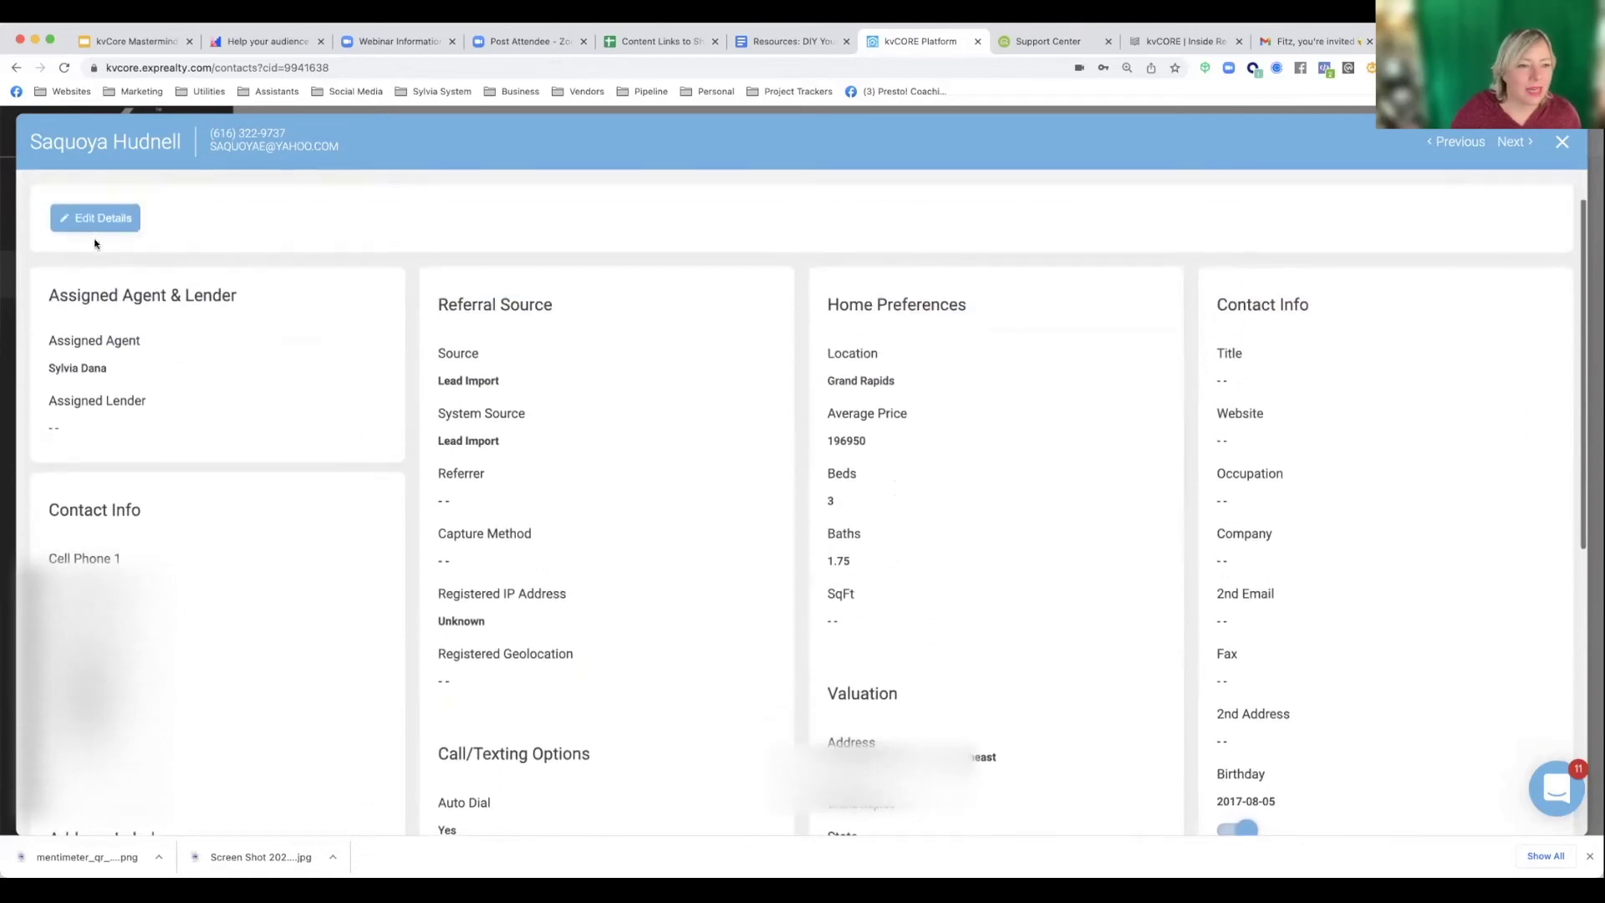
pyautogui.click(97, 229)
pyautogui.scroll(-5, 854, 500)
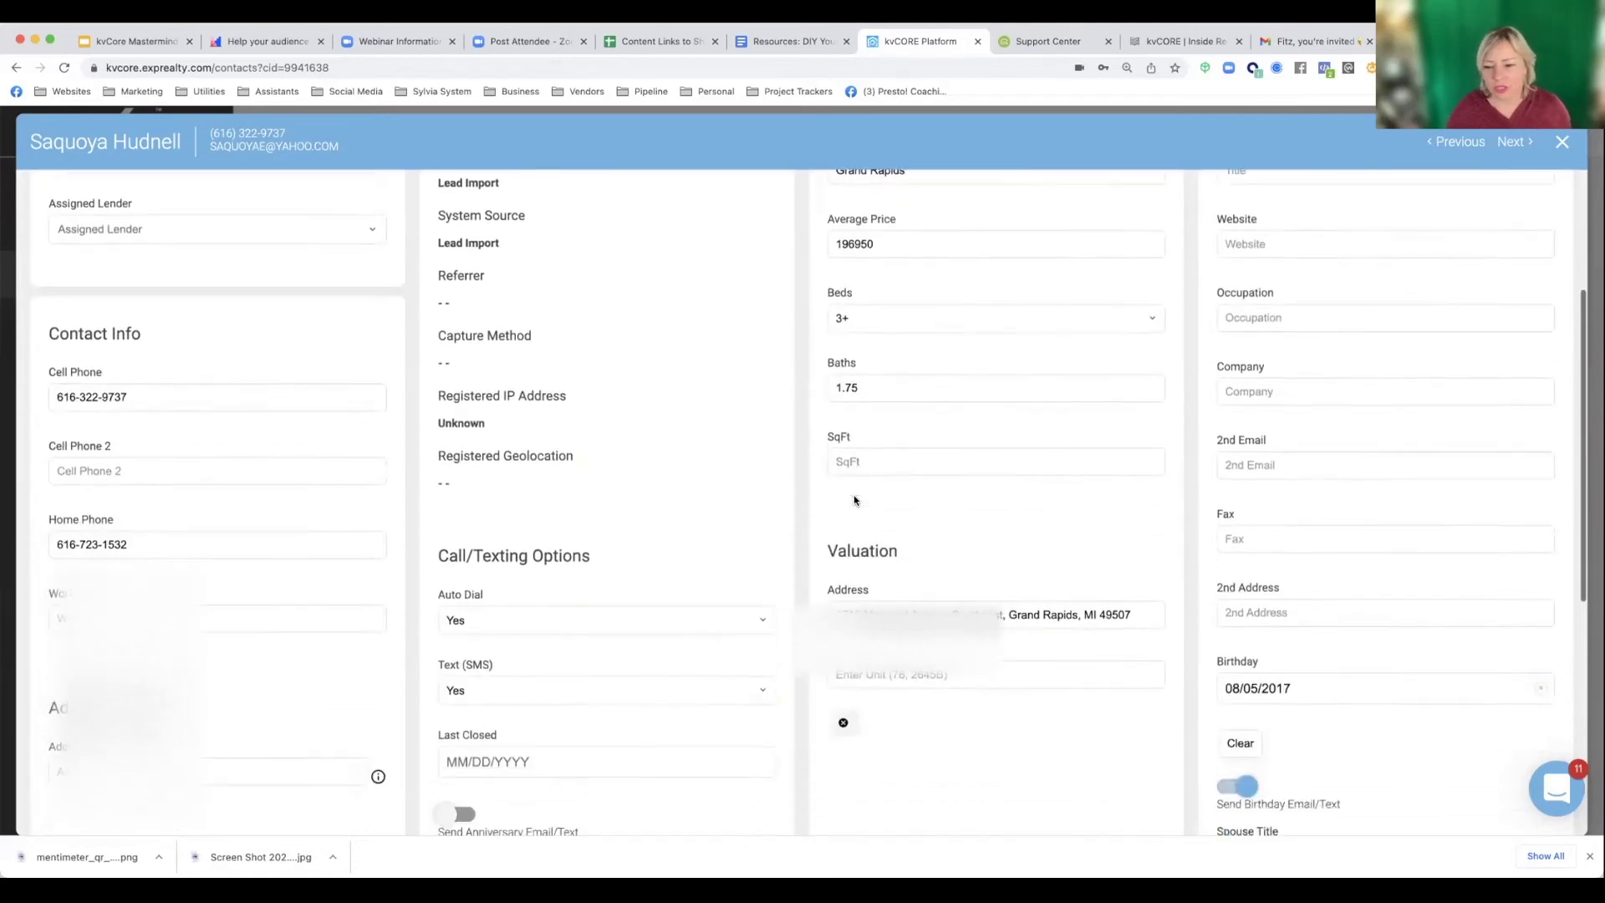
pyautogui.scroll(-1, 854, 498)
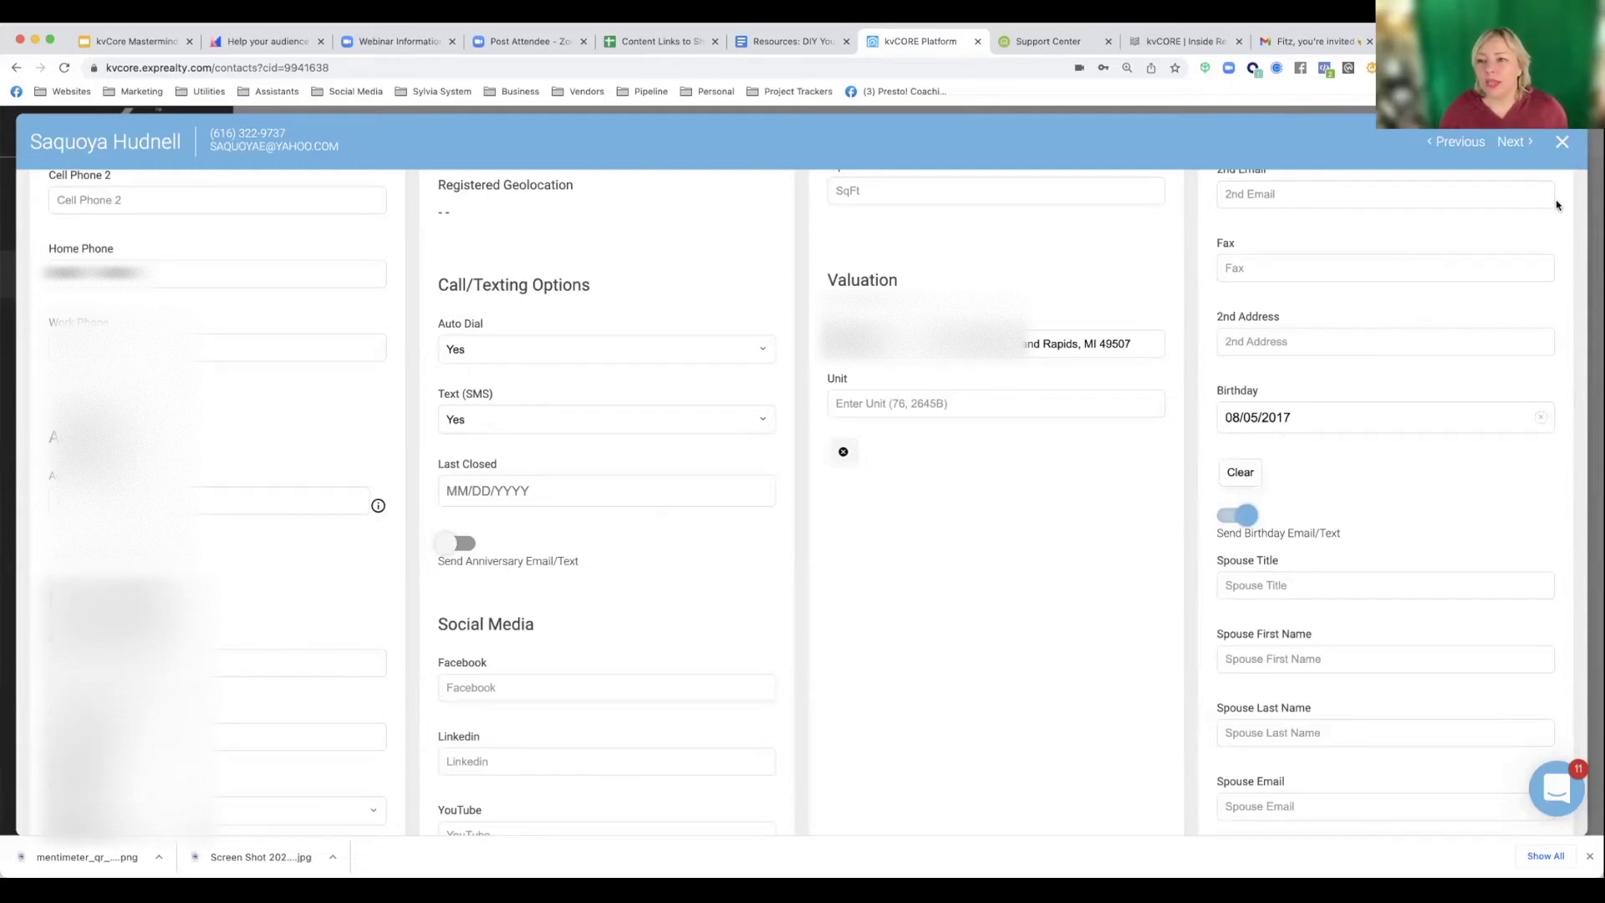
pyautogui.click(1560, 144)
pyautogui.scroll(-5, 811, 455)
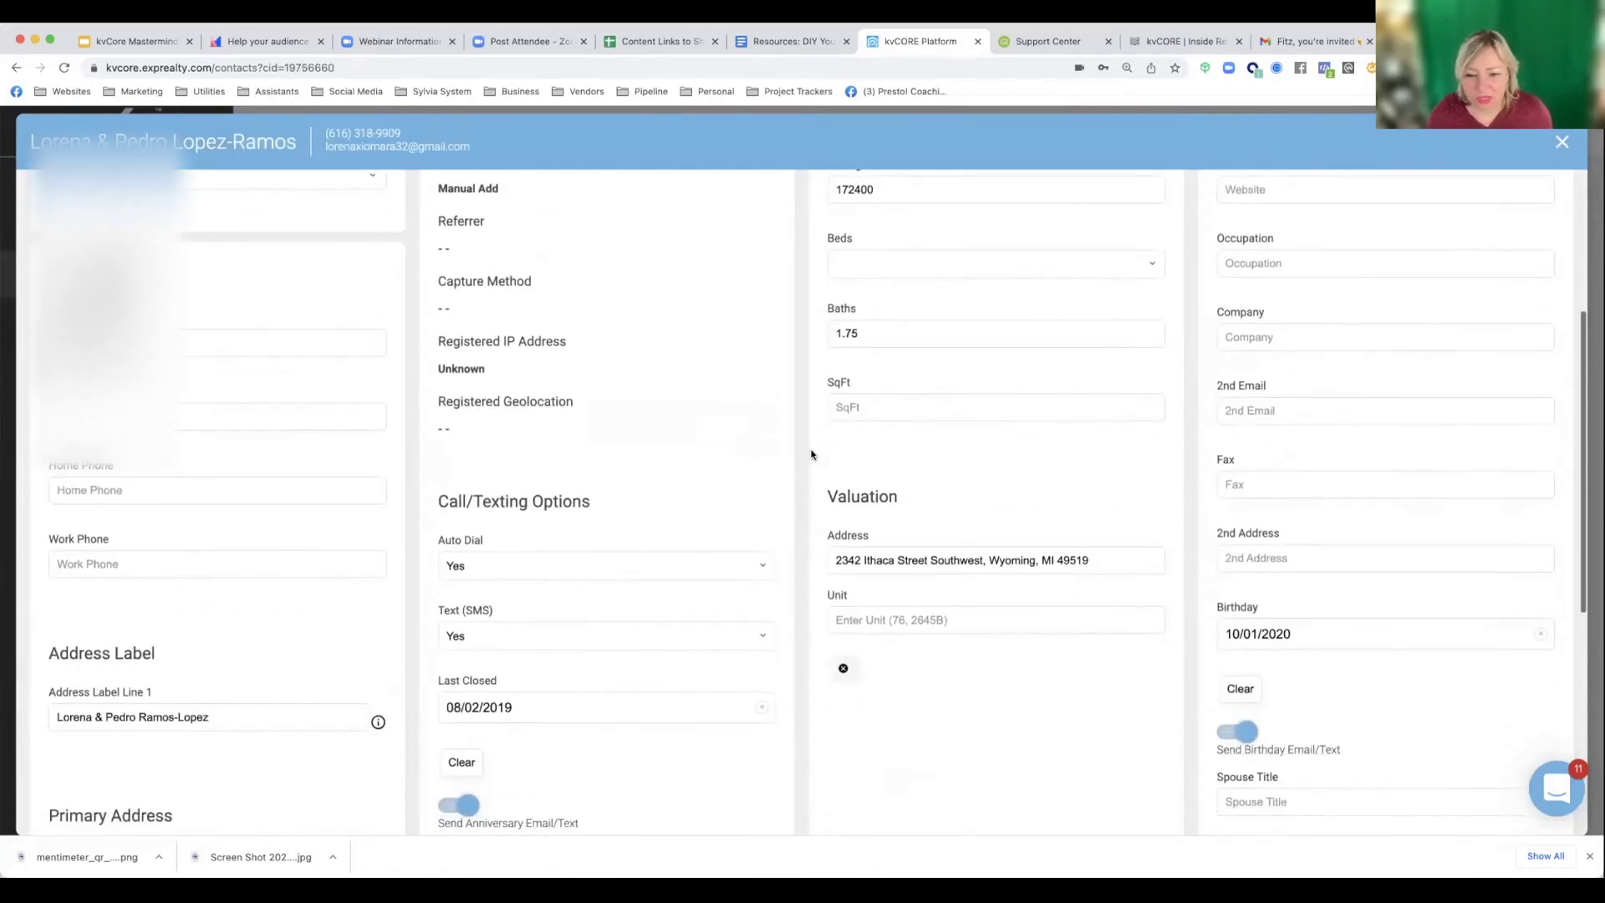
pyautogui.scroll(-4, 811, 454)
pyautogui.scroll(4, 811, 455)
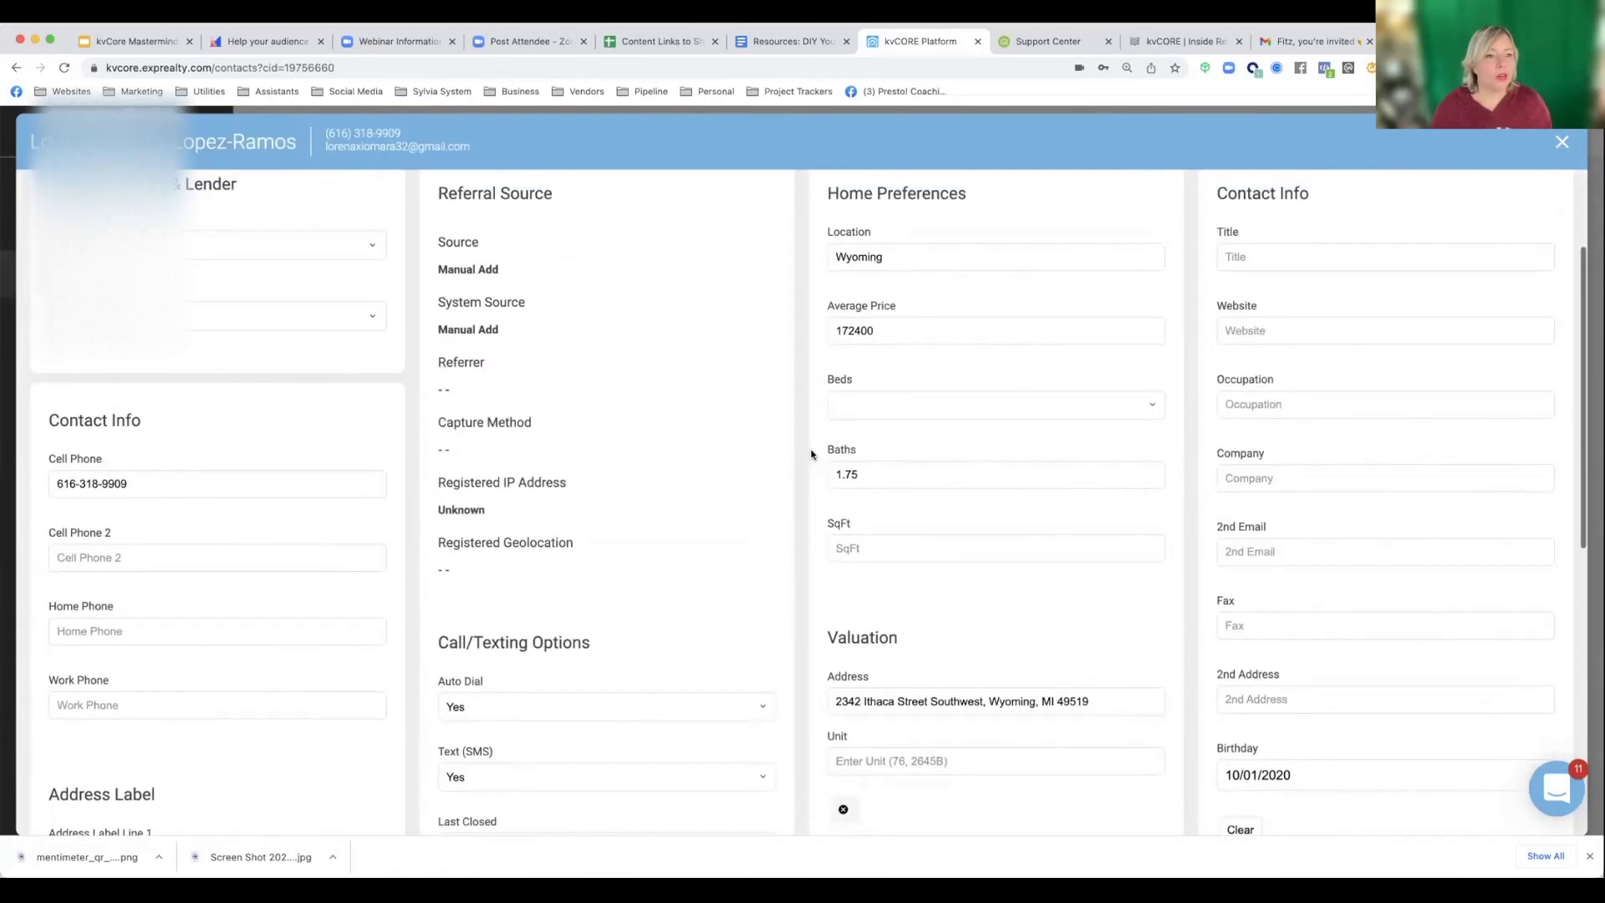
pyautogui.scroll(1, 811, 454)
pyautogui.scroll(-5, 811, 455)
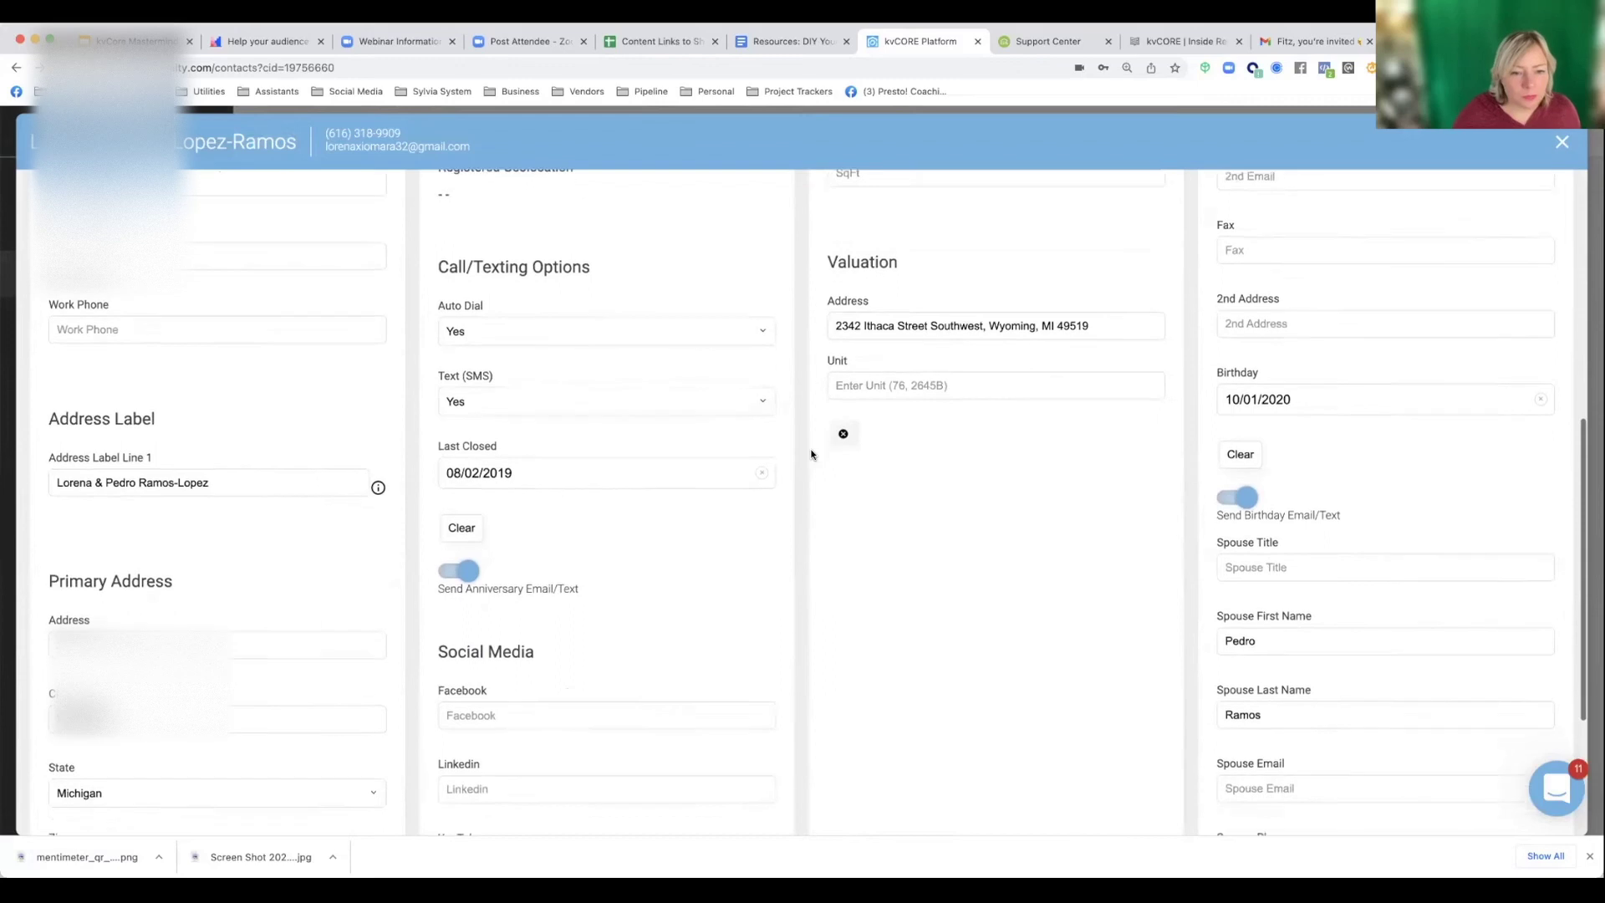
pyautogui.scroll(-2, 811, 455)
pyautogui.scroll(2, 811, 454)
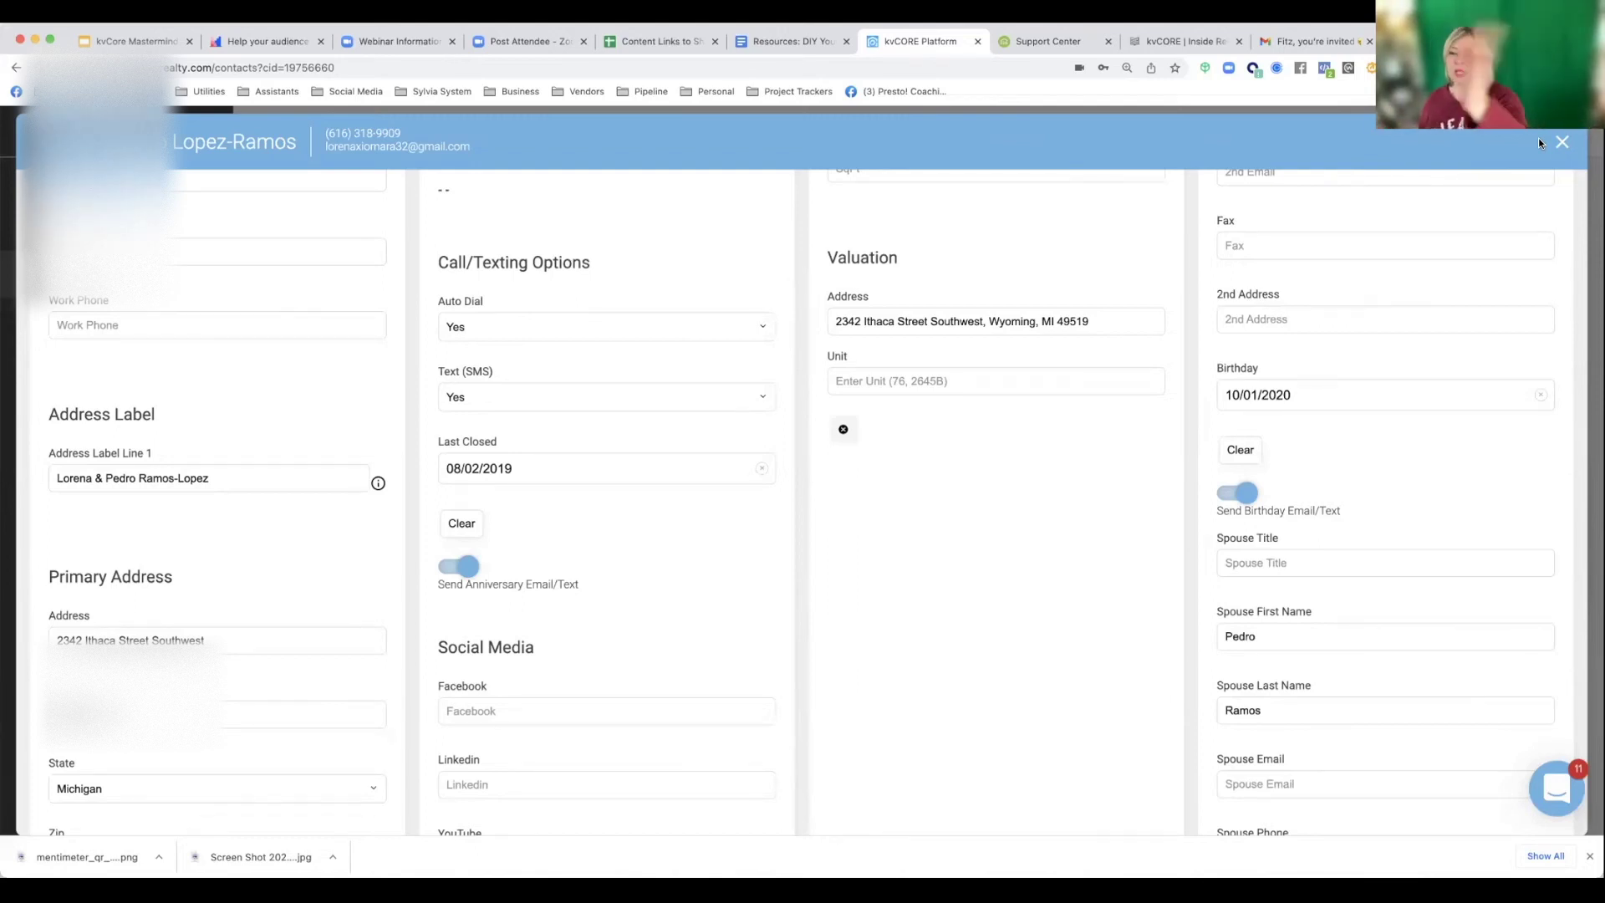
# - Close the contact record and open Marketing > All Marketing, scrolling to the tool cards
pyautogui.click(1561, 143)
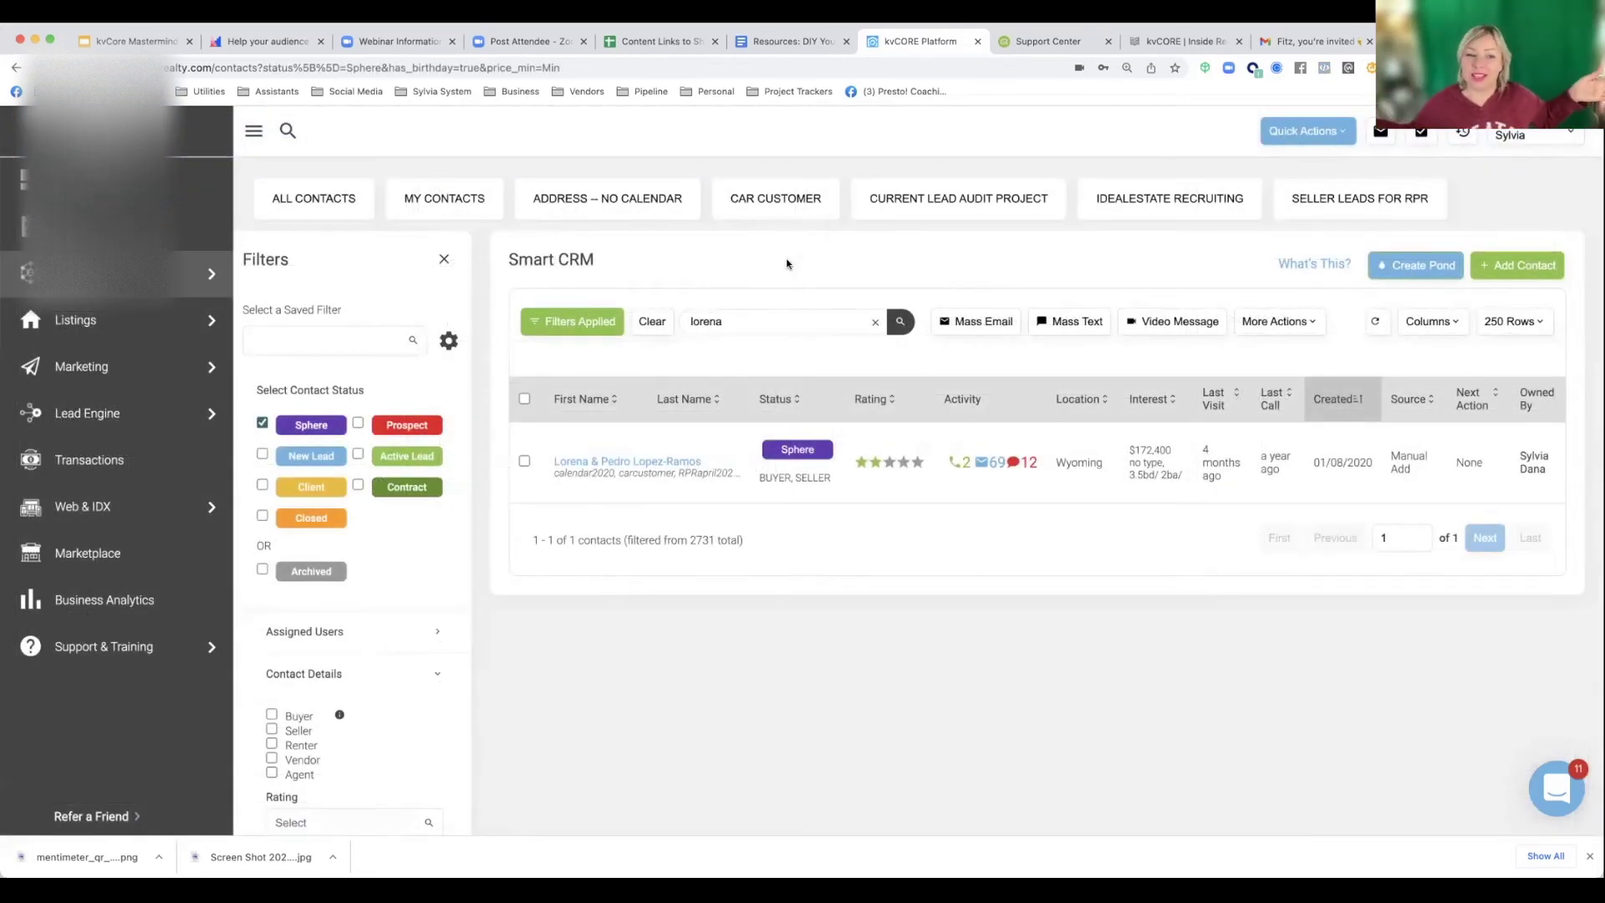
pyautogui.moveTo(107, 365)
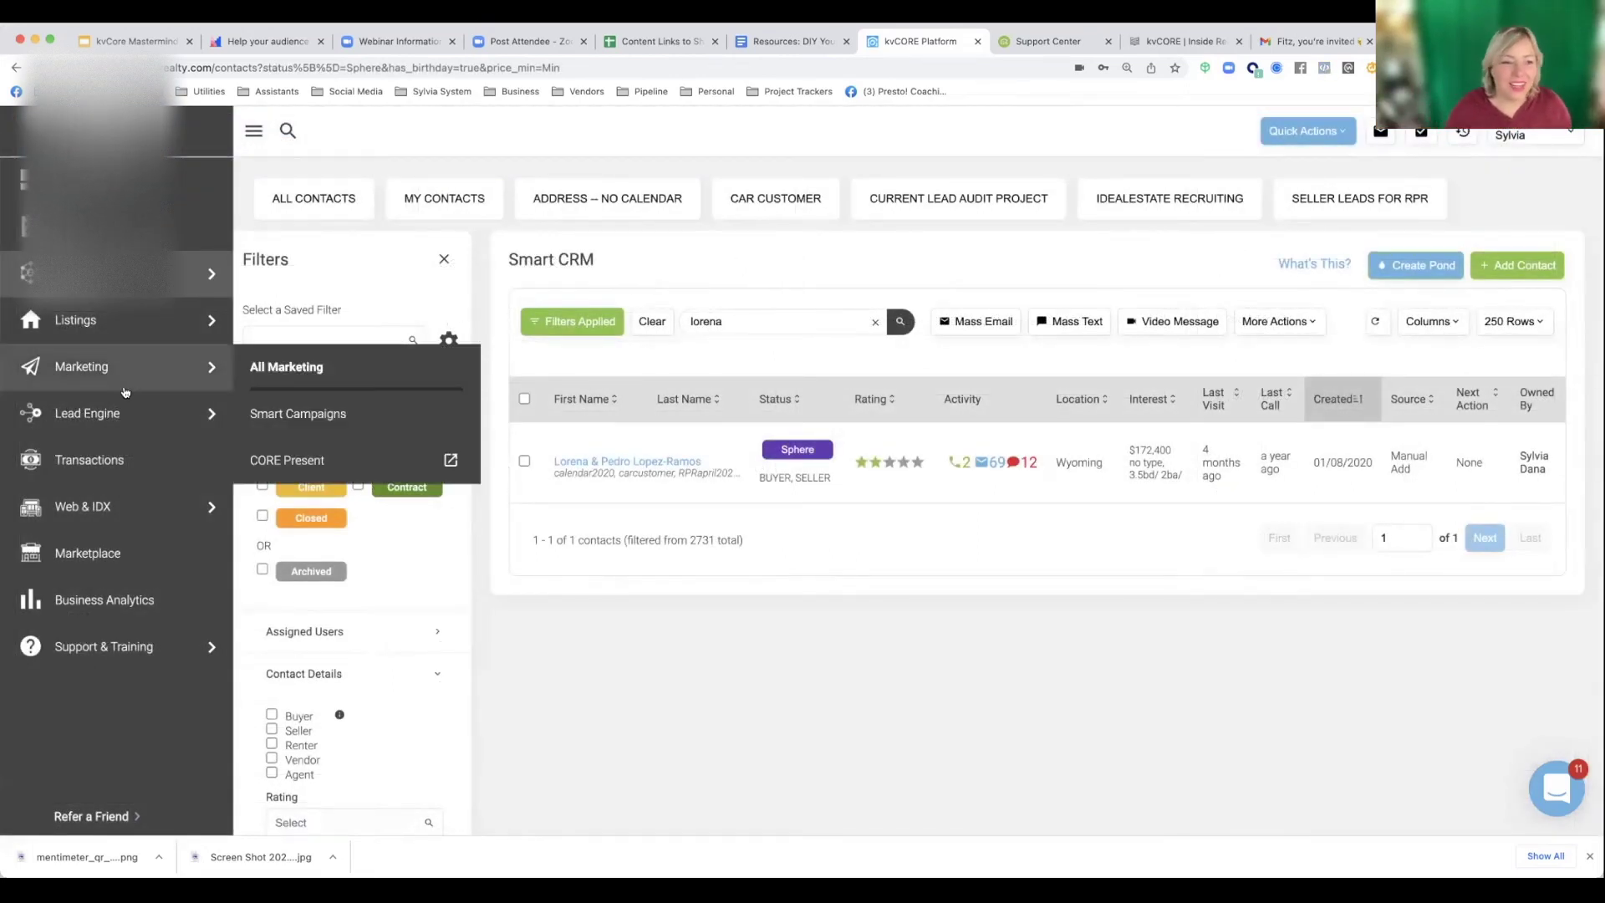
pyautogui.click(304, 377)
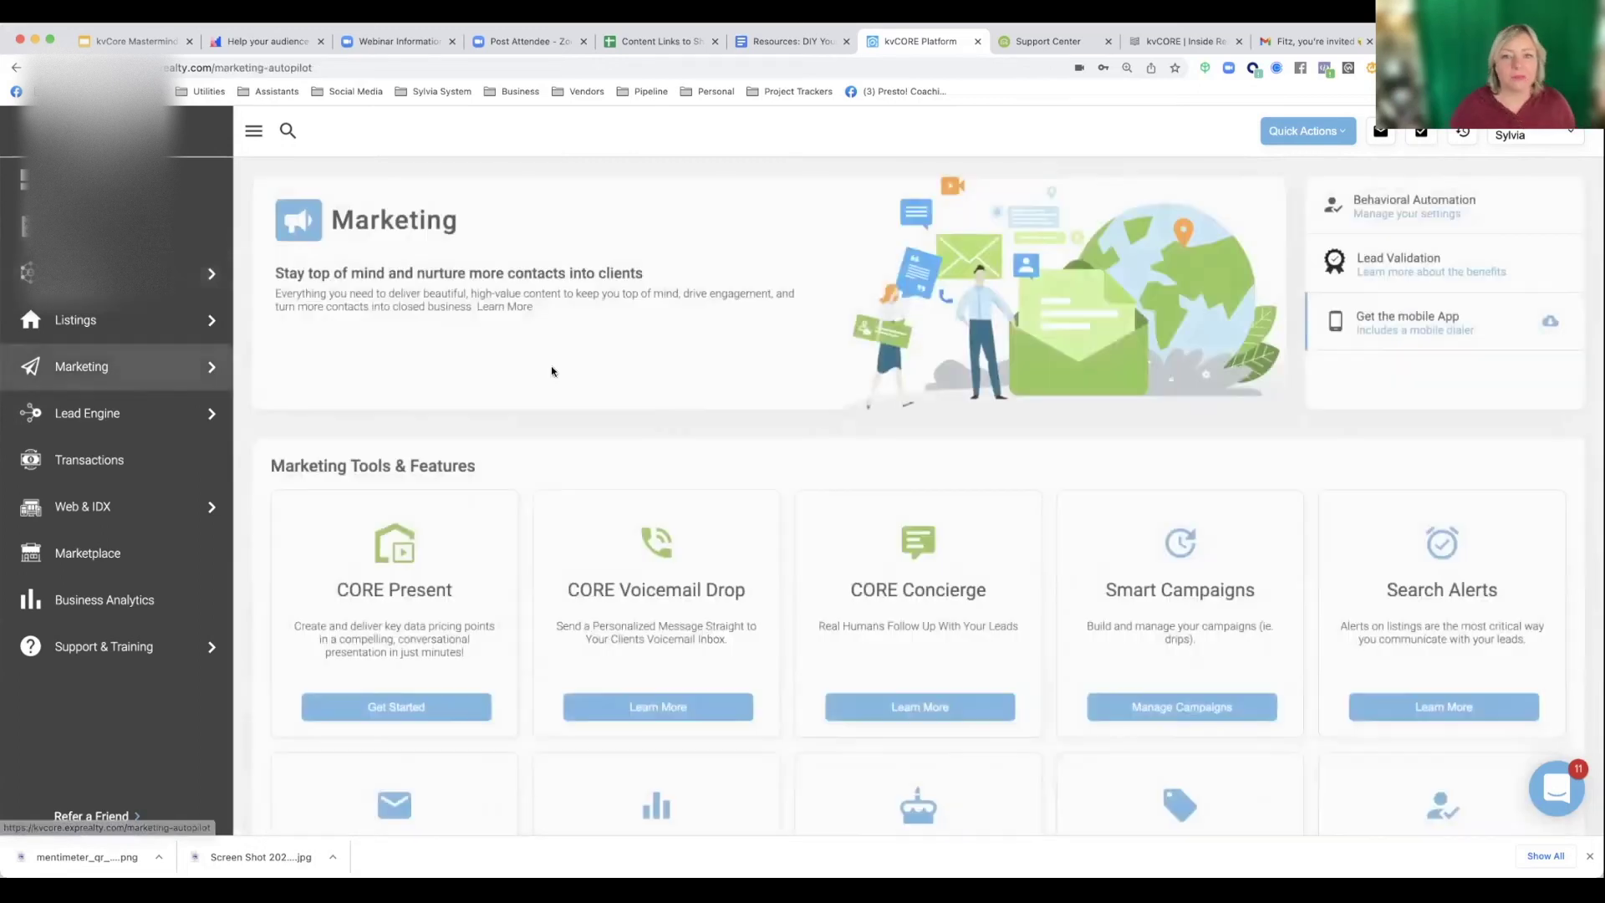
pyautogui.scroll(-1, 1199, 272)
pyautogui.scroll(-3, 1199, 273)
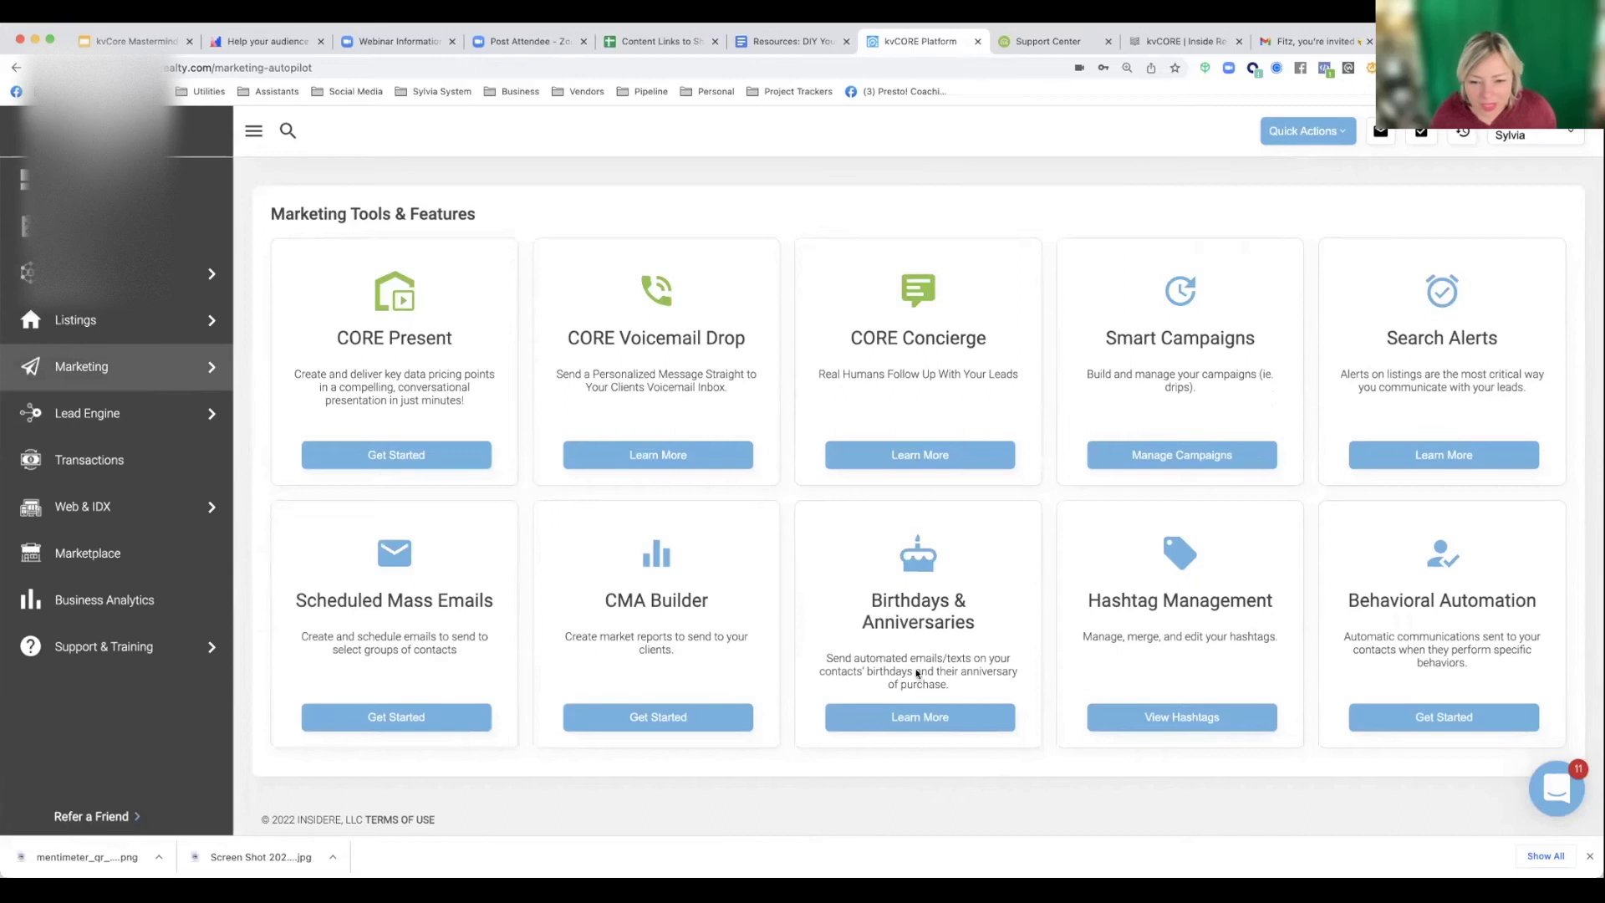
# - Open Birthdays & Anniversaries via Learn More and highlight the Birthdays description
pyautogui.click(918, 717)
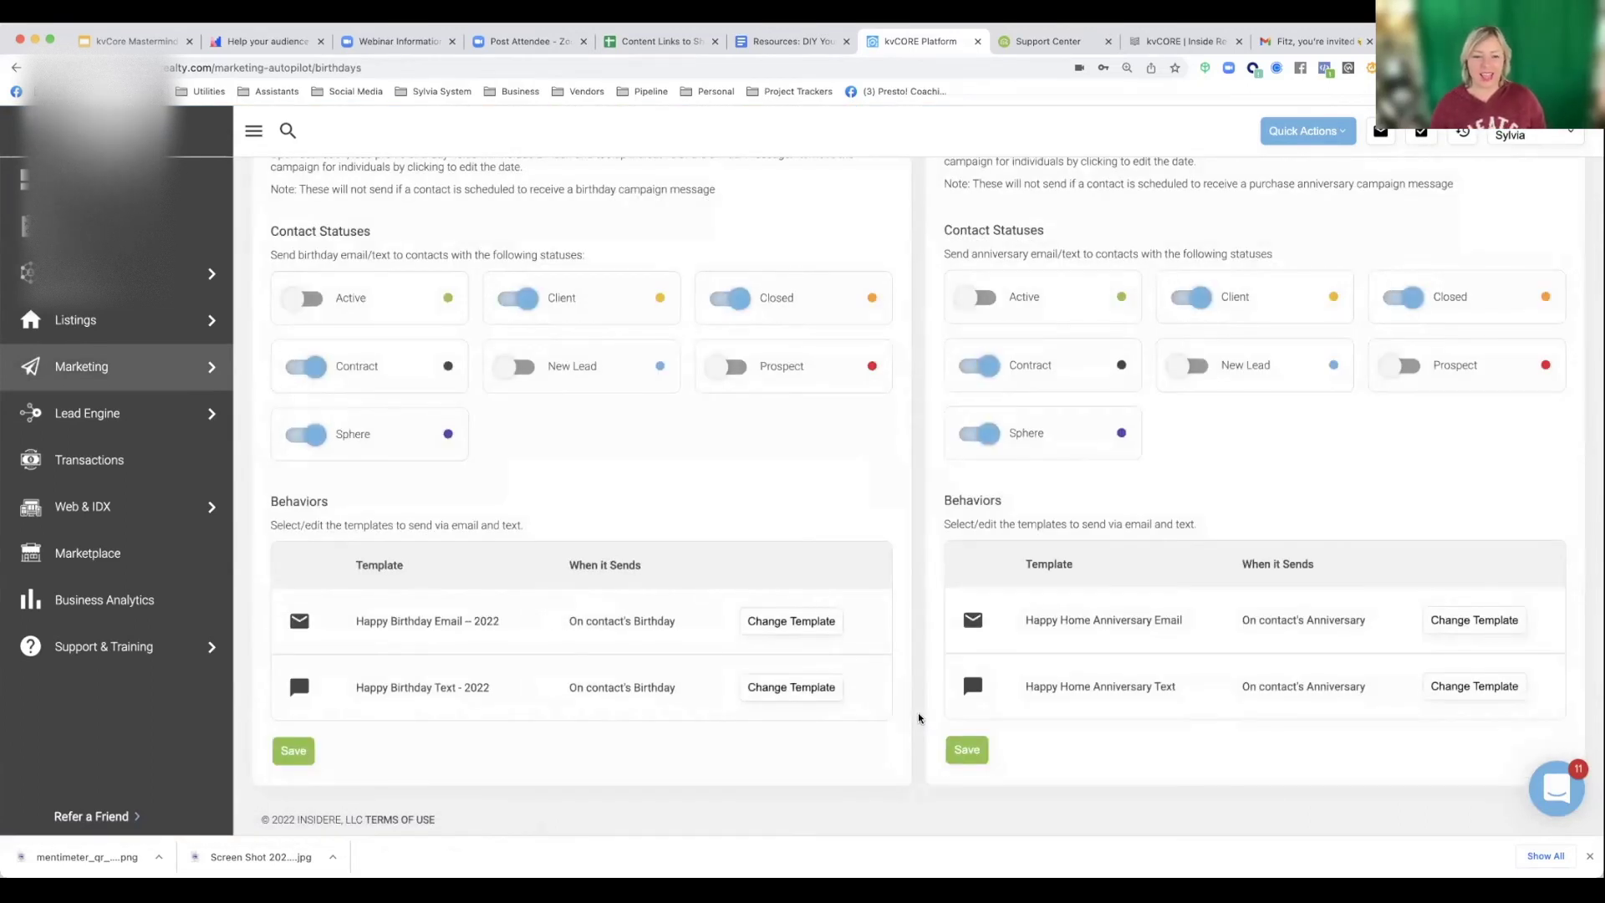
pyautogui.scroll(3, 918, 717)
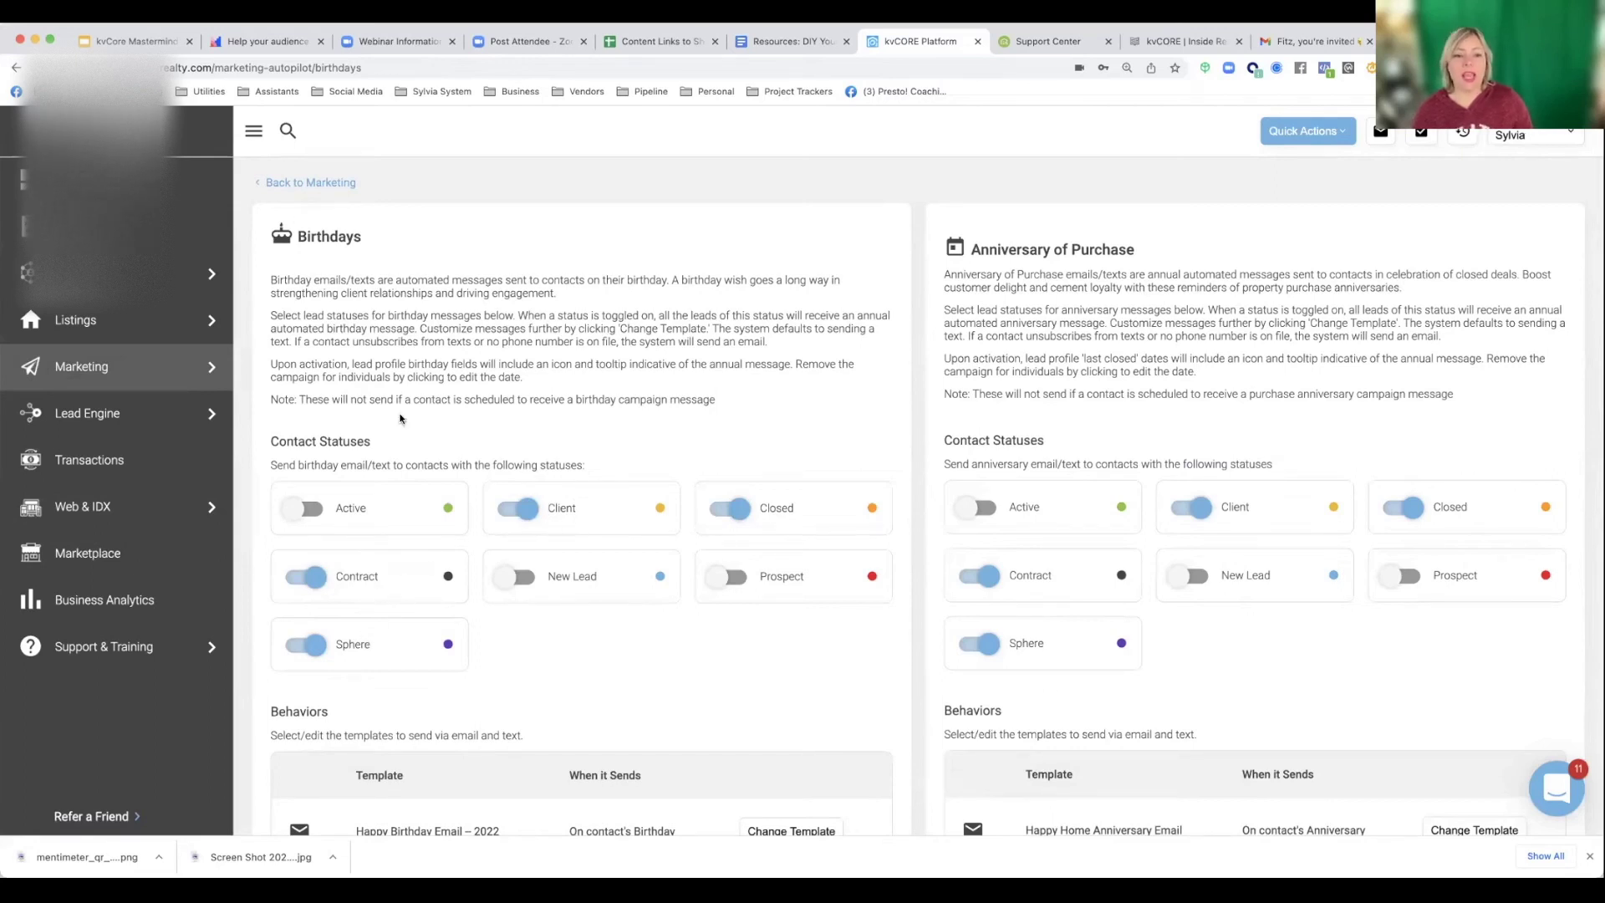
pyautogui.scroll(-3, 516, 381)
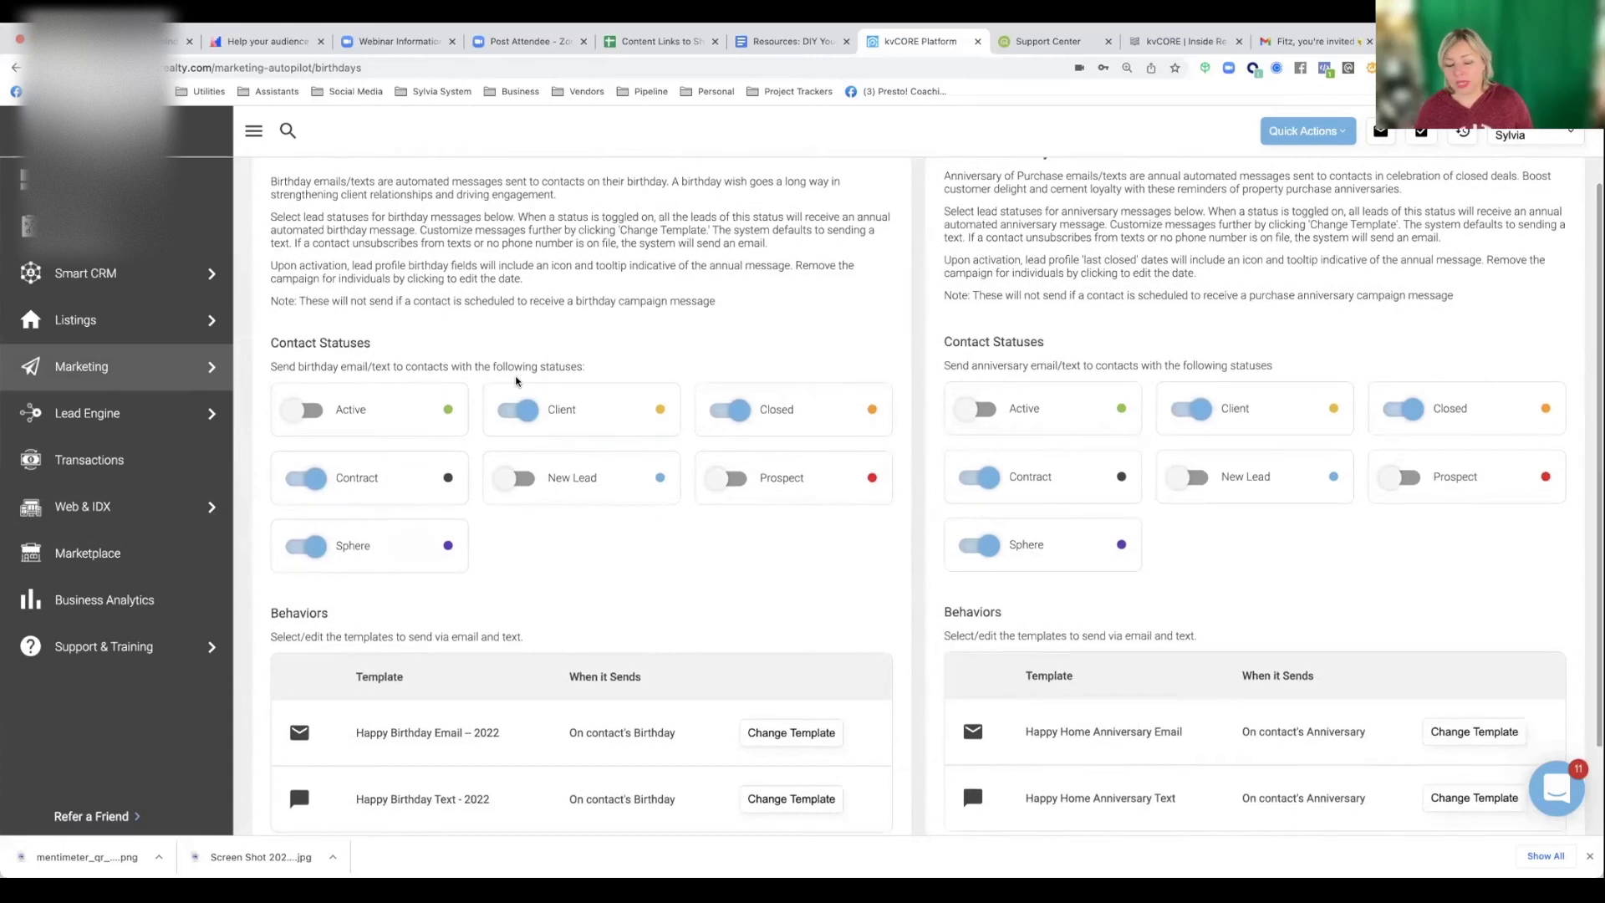
pyautogui.scroll(-1, 516, 381)
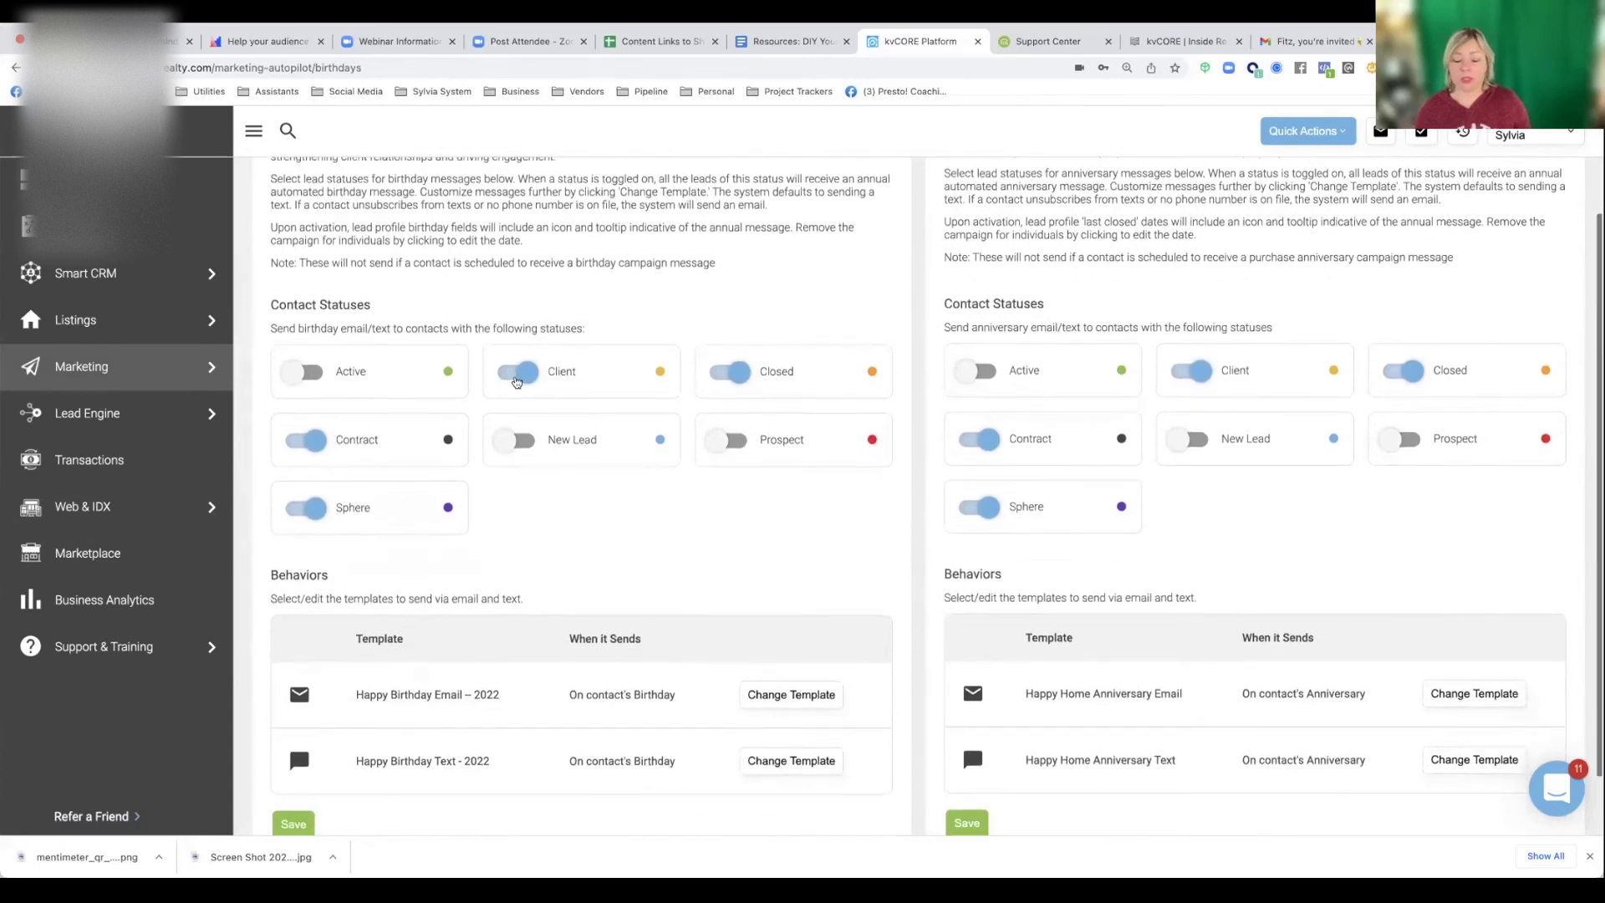
pyautogui.scroll(-2, 515, 381)
pyautogui.scroll(6, 516, 380)
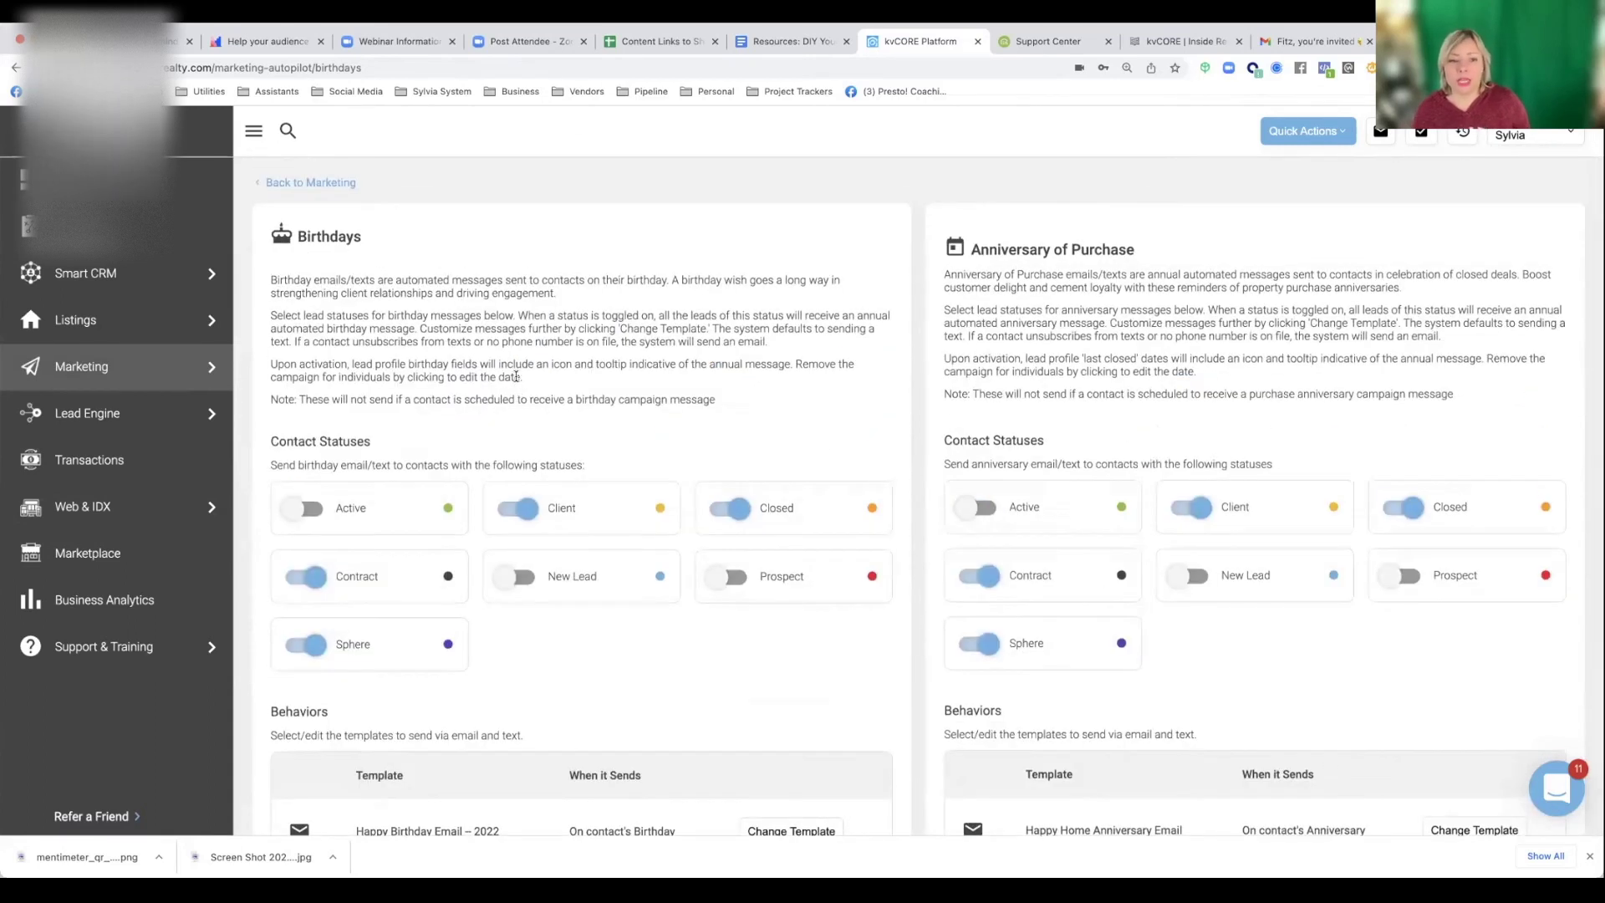
pyautogui.moveTo(268, 281); pyautogui.dragTo(405, 437)
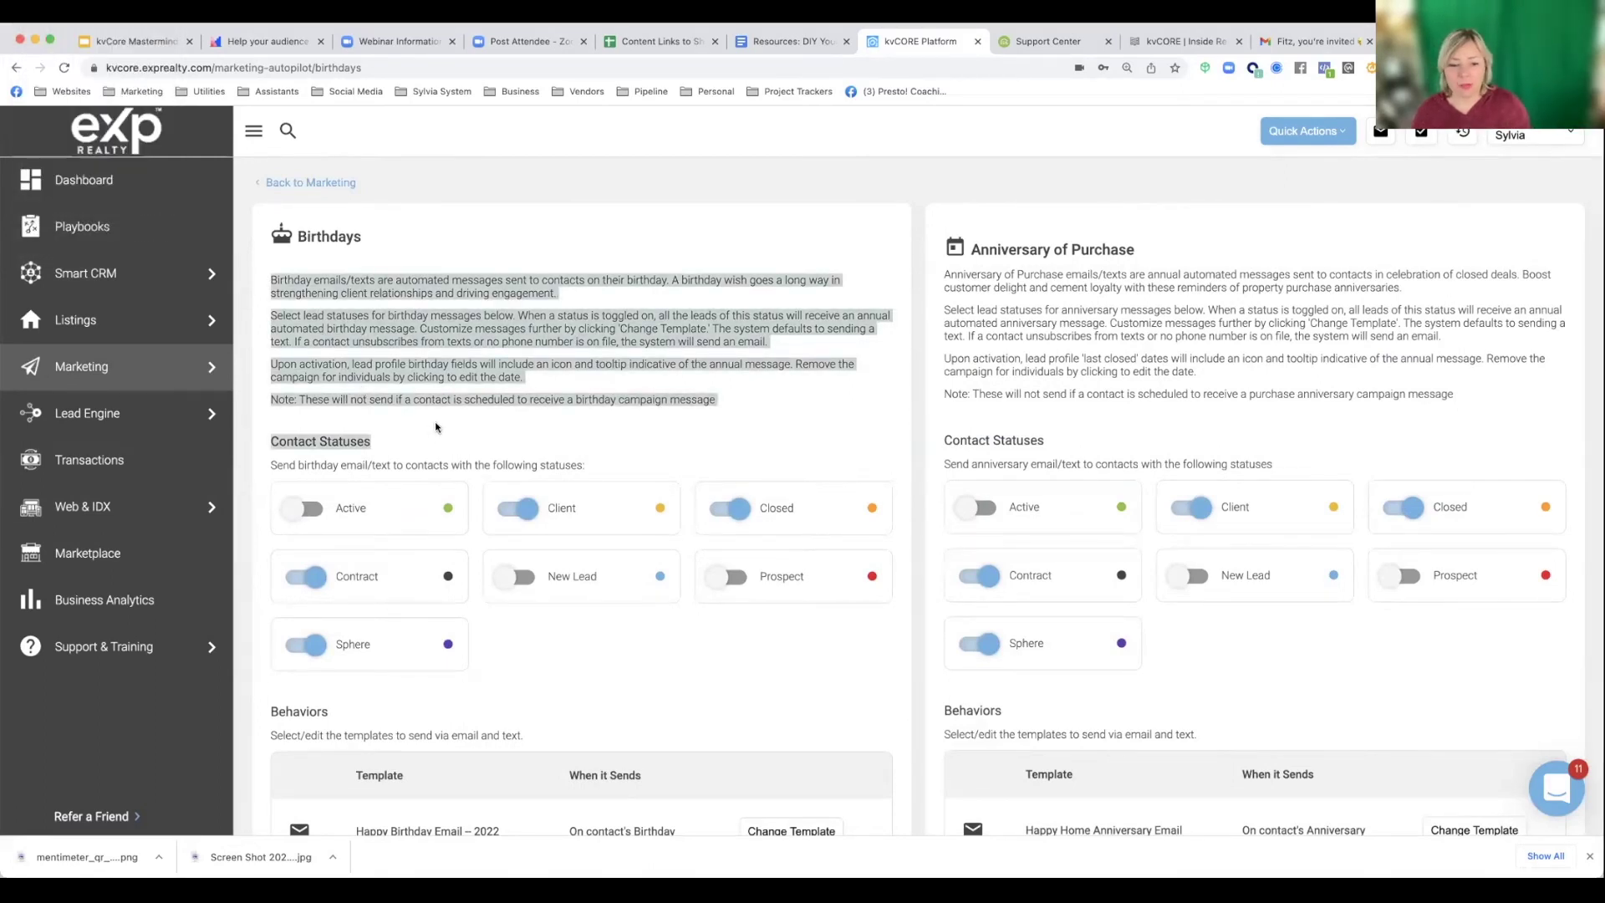
pyautogui.click(436, 427)
pyautogui.scroll(-3, 435, 427)
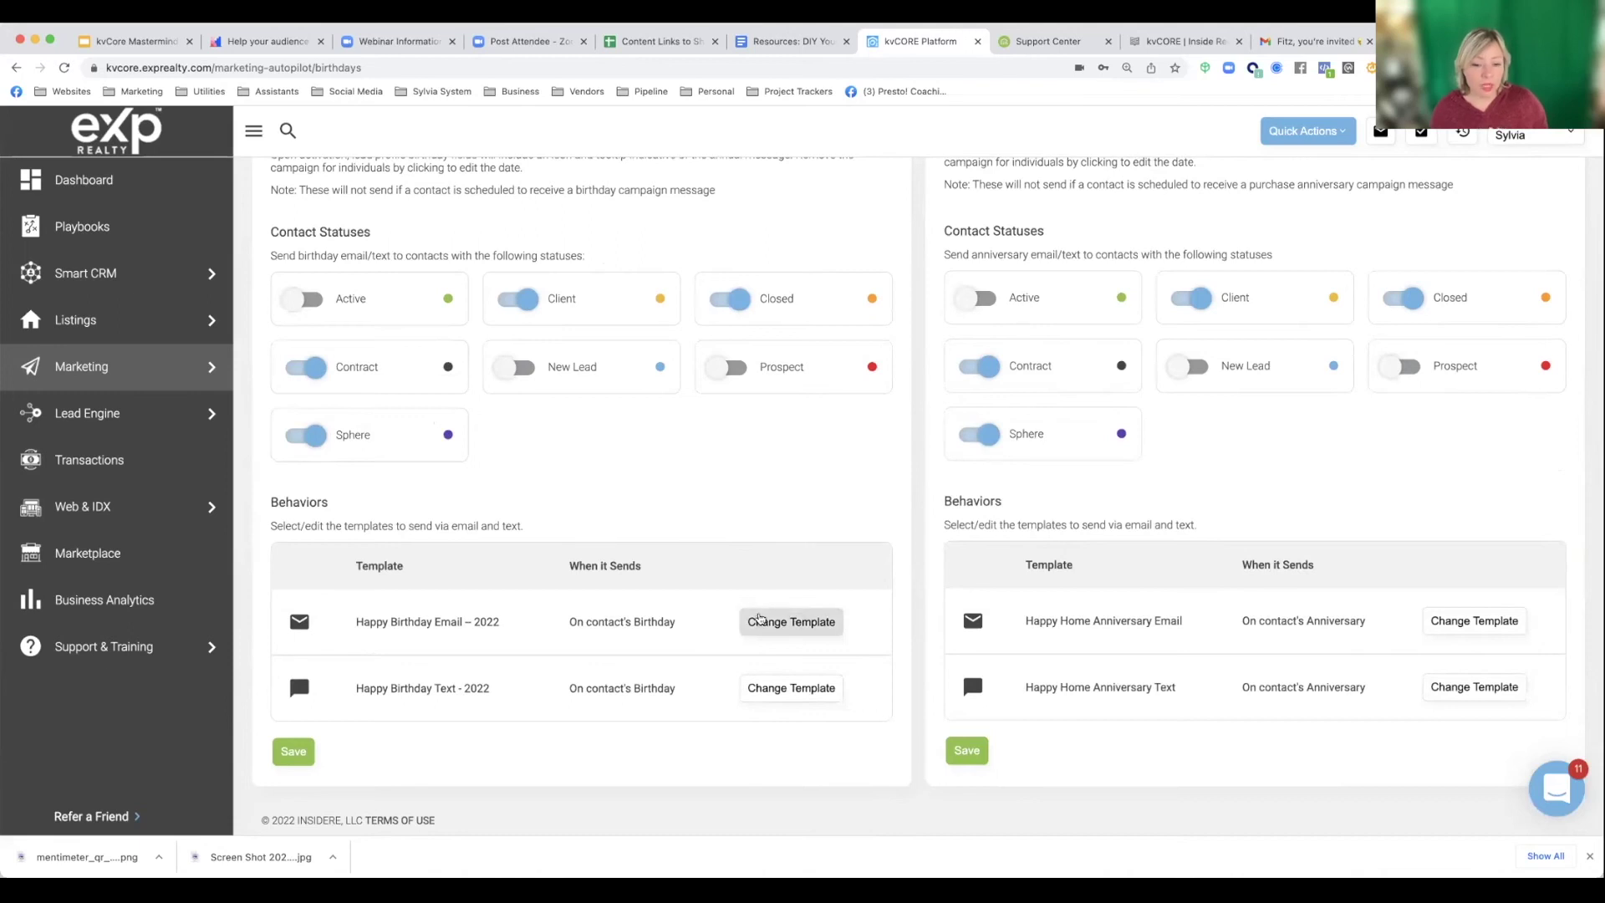
# - Open the birthday email's Change Template preview and scroll through its content
pyautogui.click(759, 619)
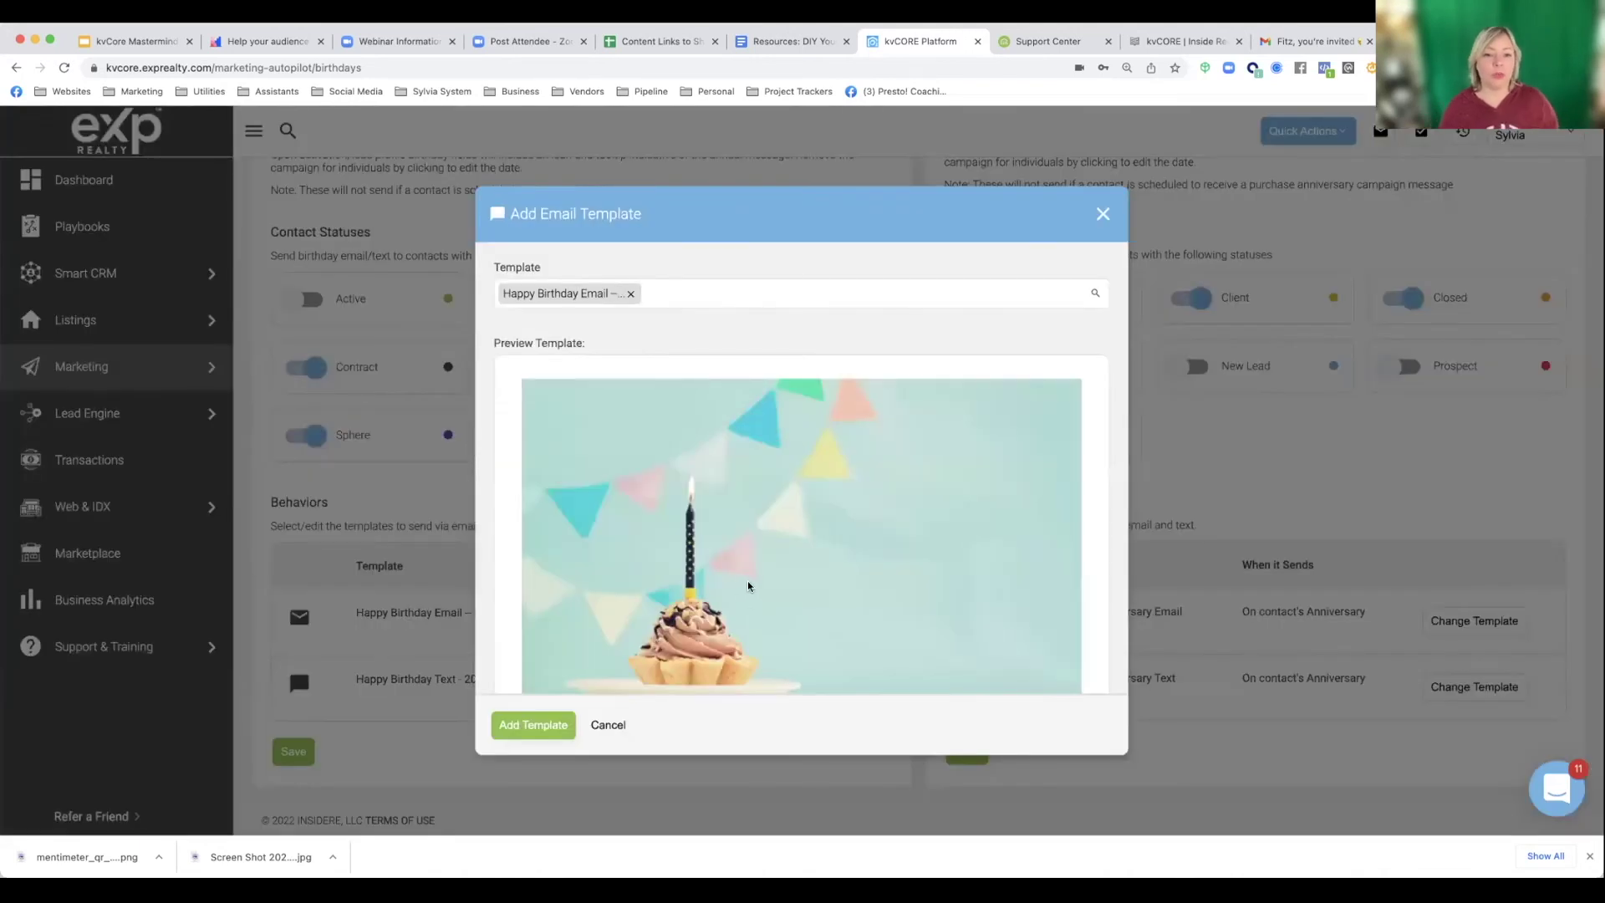
pyautogui.scroll(-10, 748, 586)
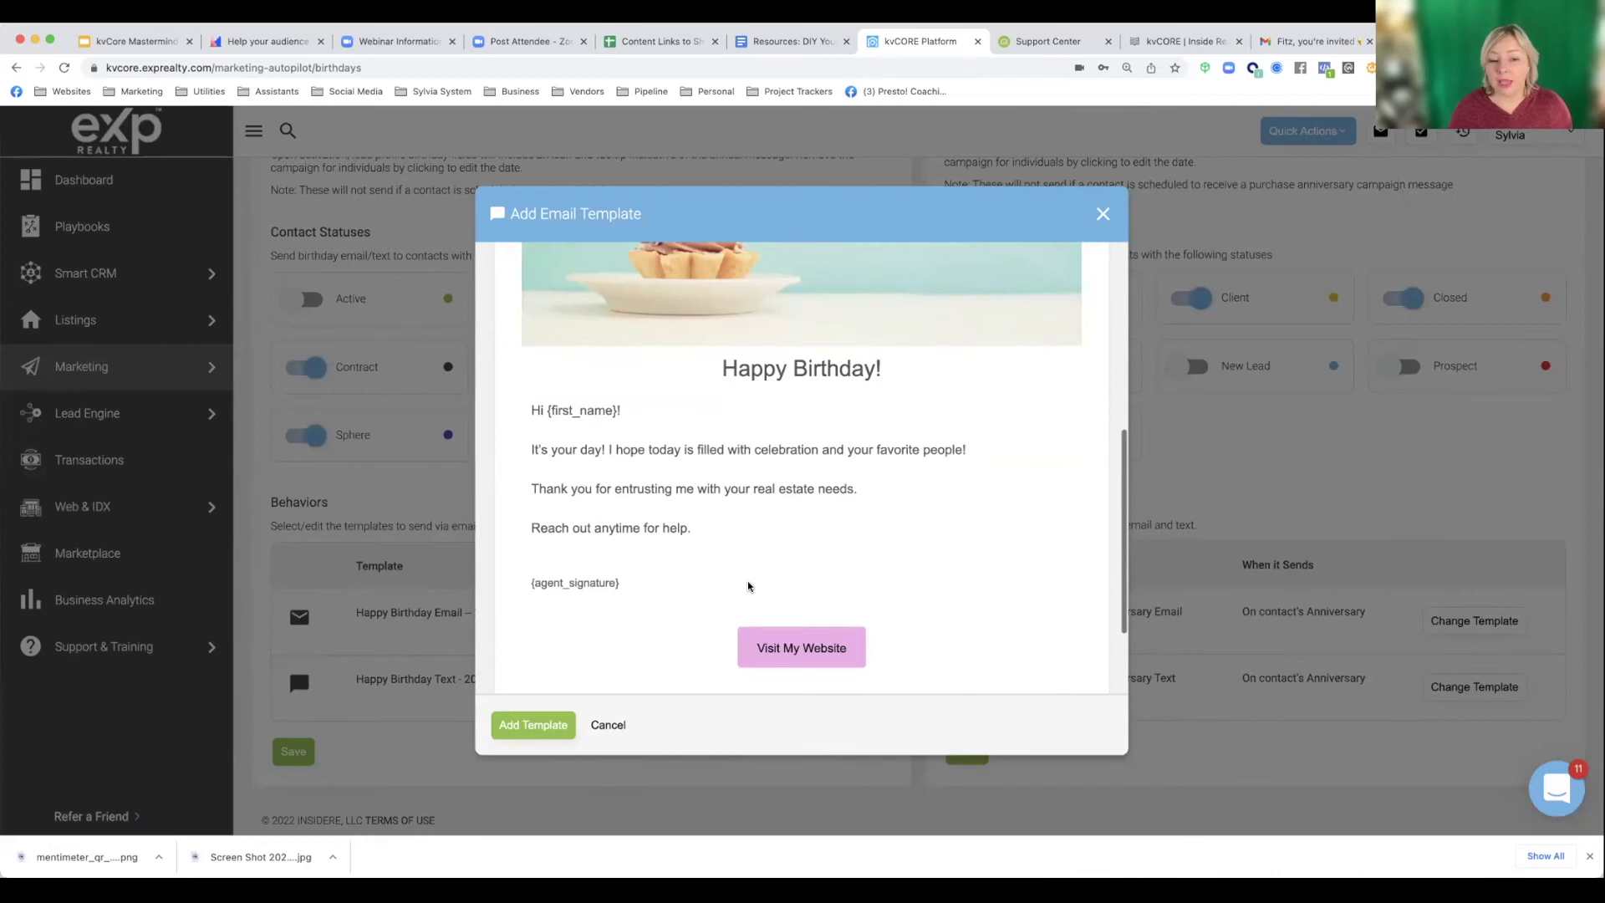
pyautogui.scroll(-2, 748, 586)
pyautogui.scroll(10, 748, 586)
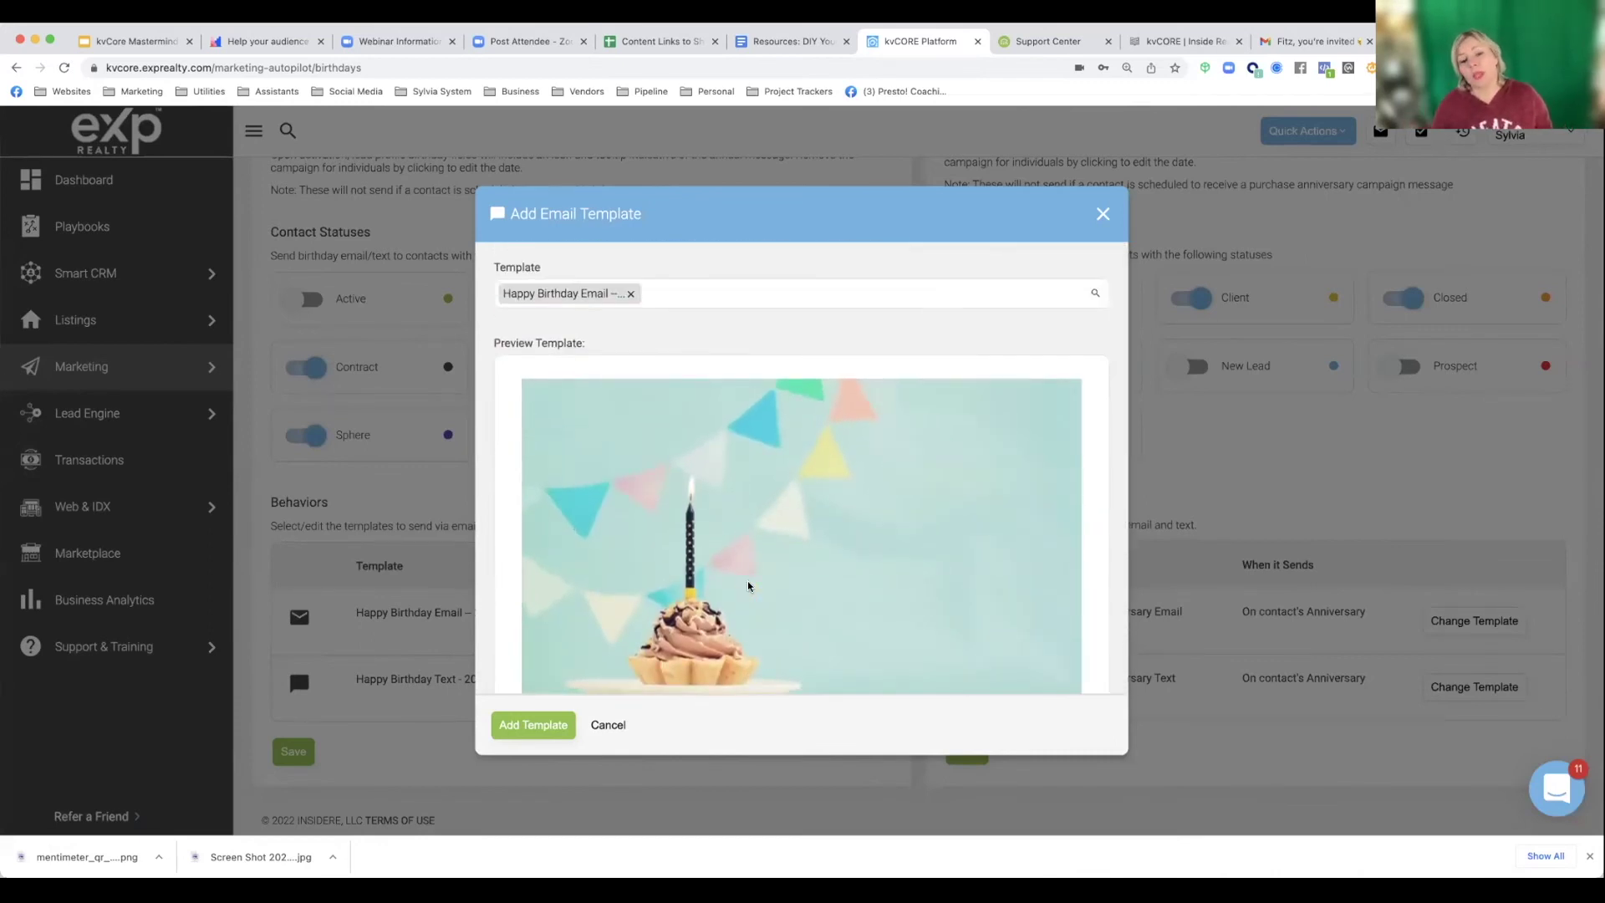
pyautogui.scroll(-10, 750, 575)
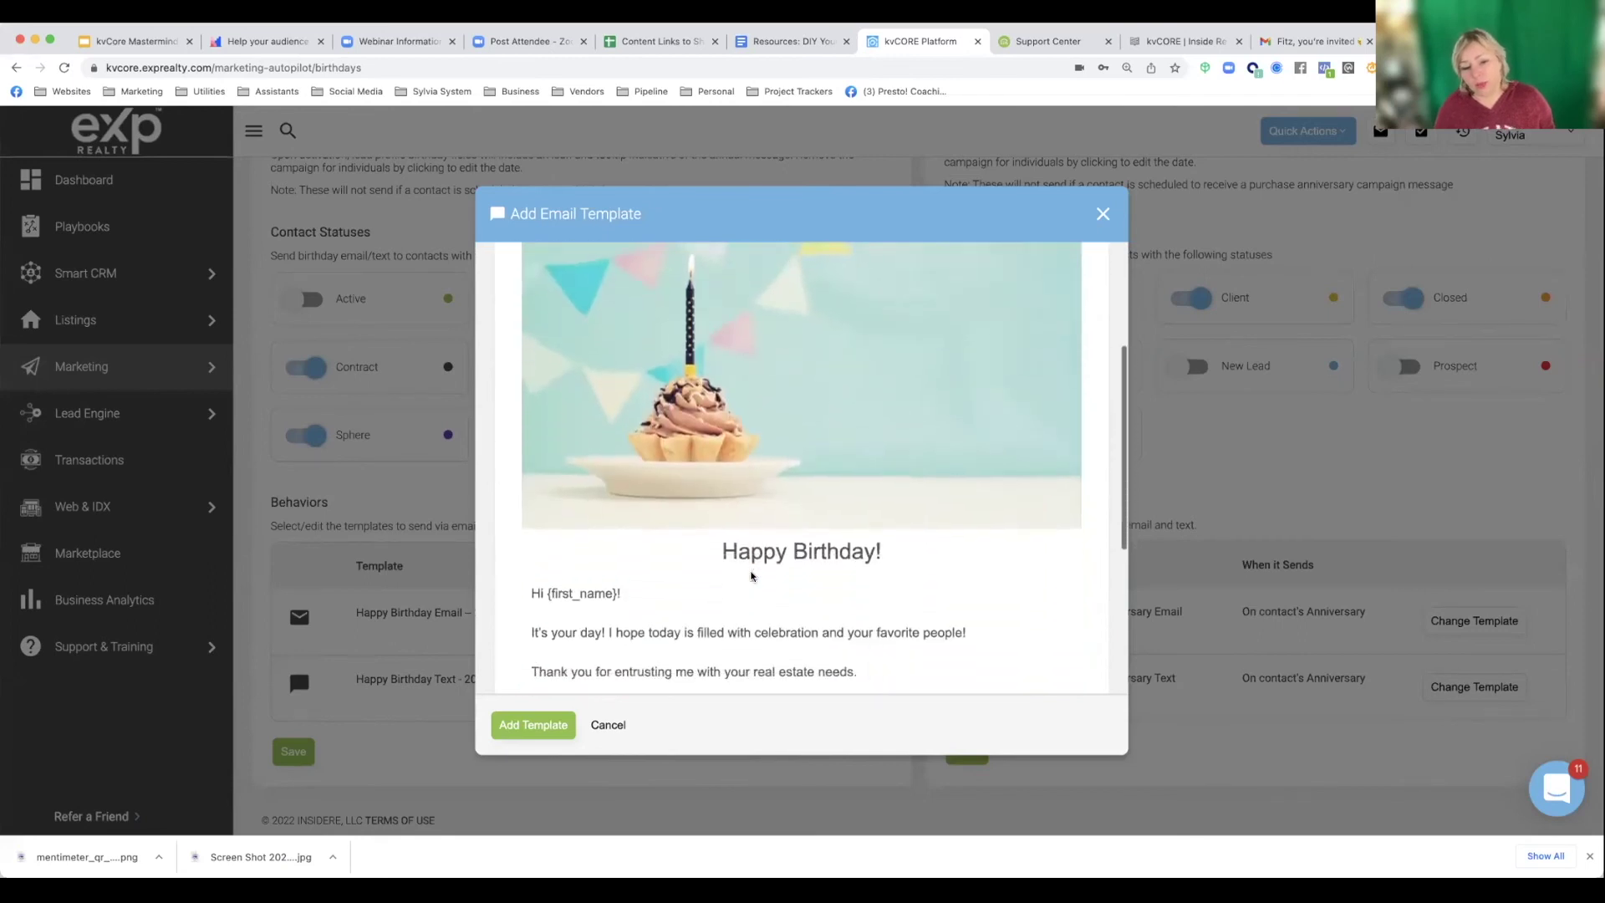
pyautogui.scroll(9, 749, 574)
pyautogui.scroll(1, 748, 574)
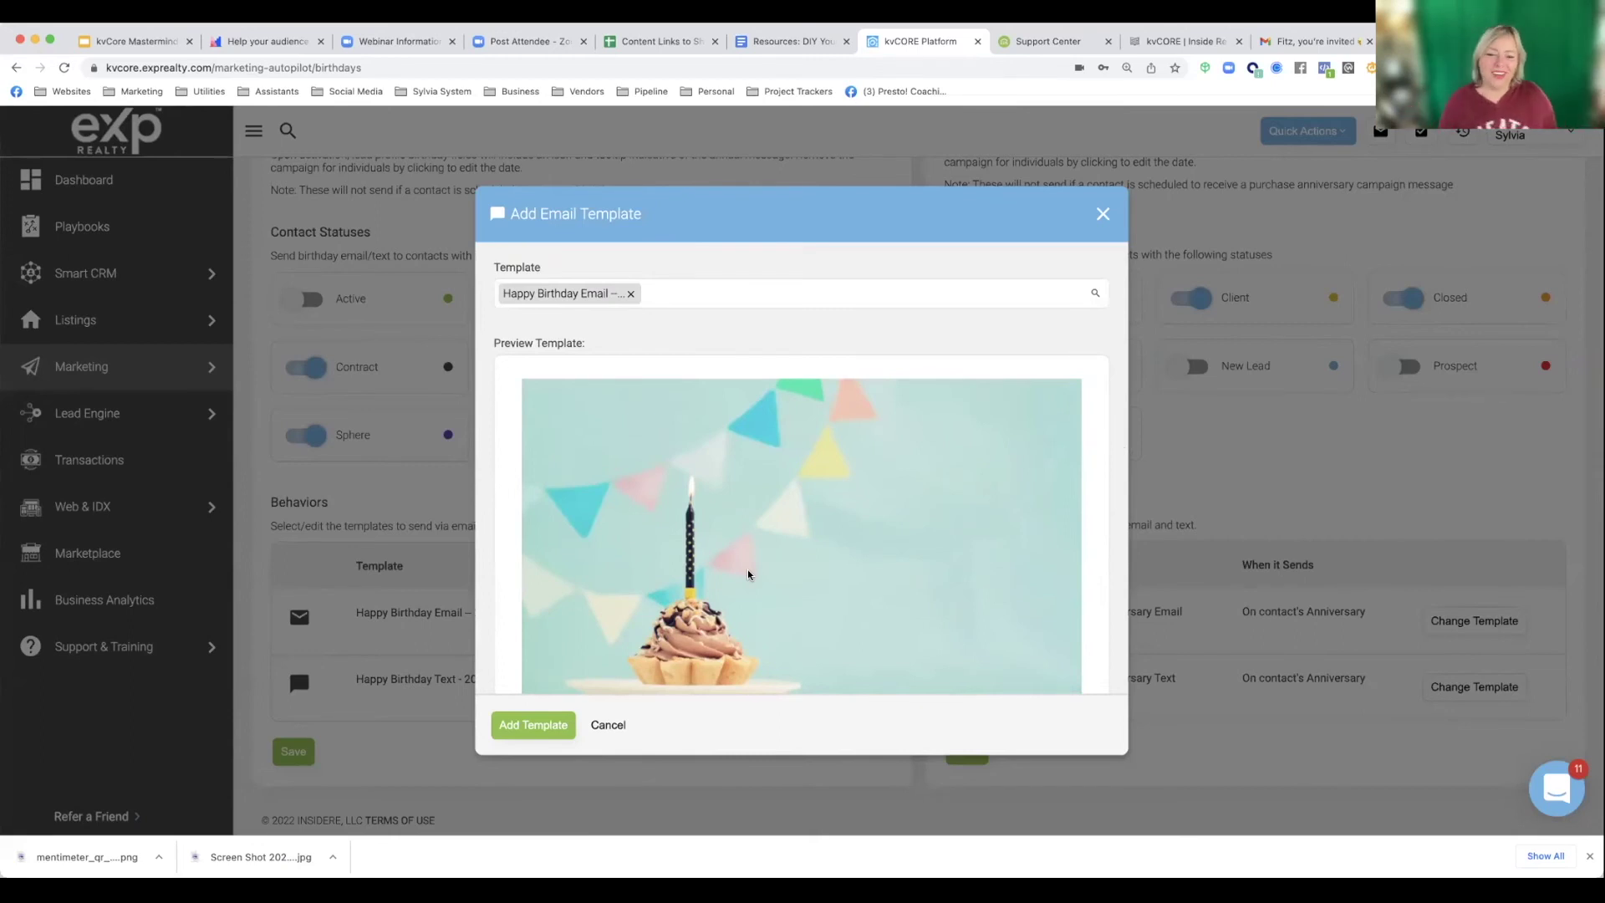
pyautogui.scroll(-5, 748, 574)
pyautogui.scroll(-2, 748, 574)
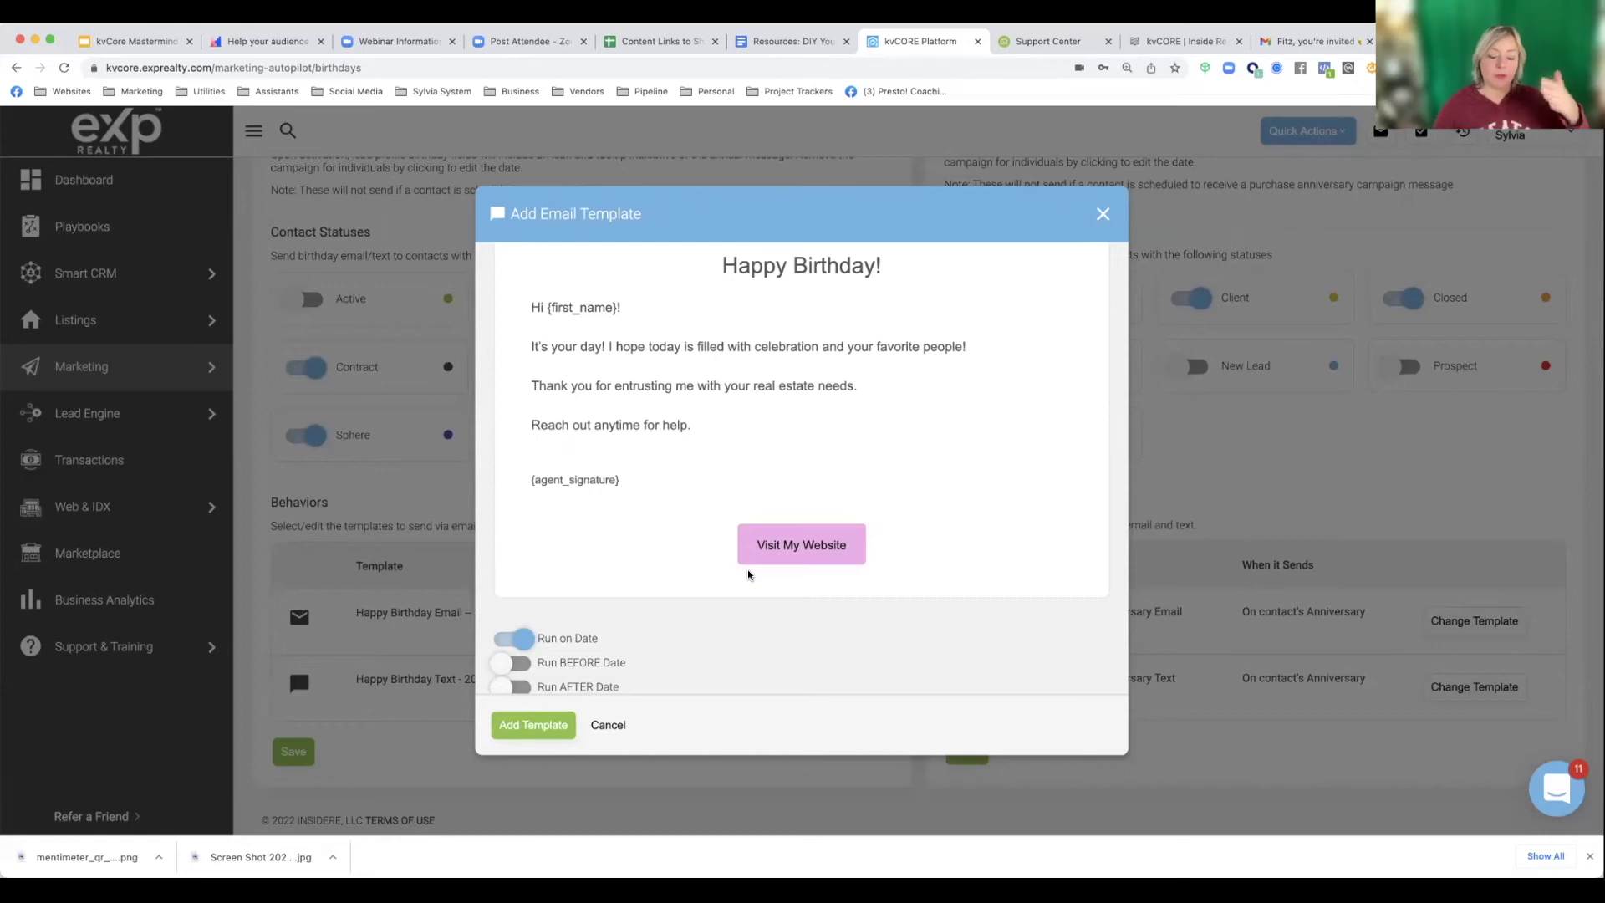
# - Close the email preview and bring up the Happy Birthday Text template preview
pyautogui.scroll(10, 747, 569)
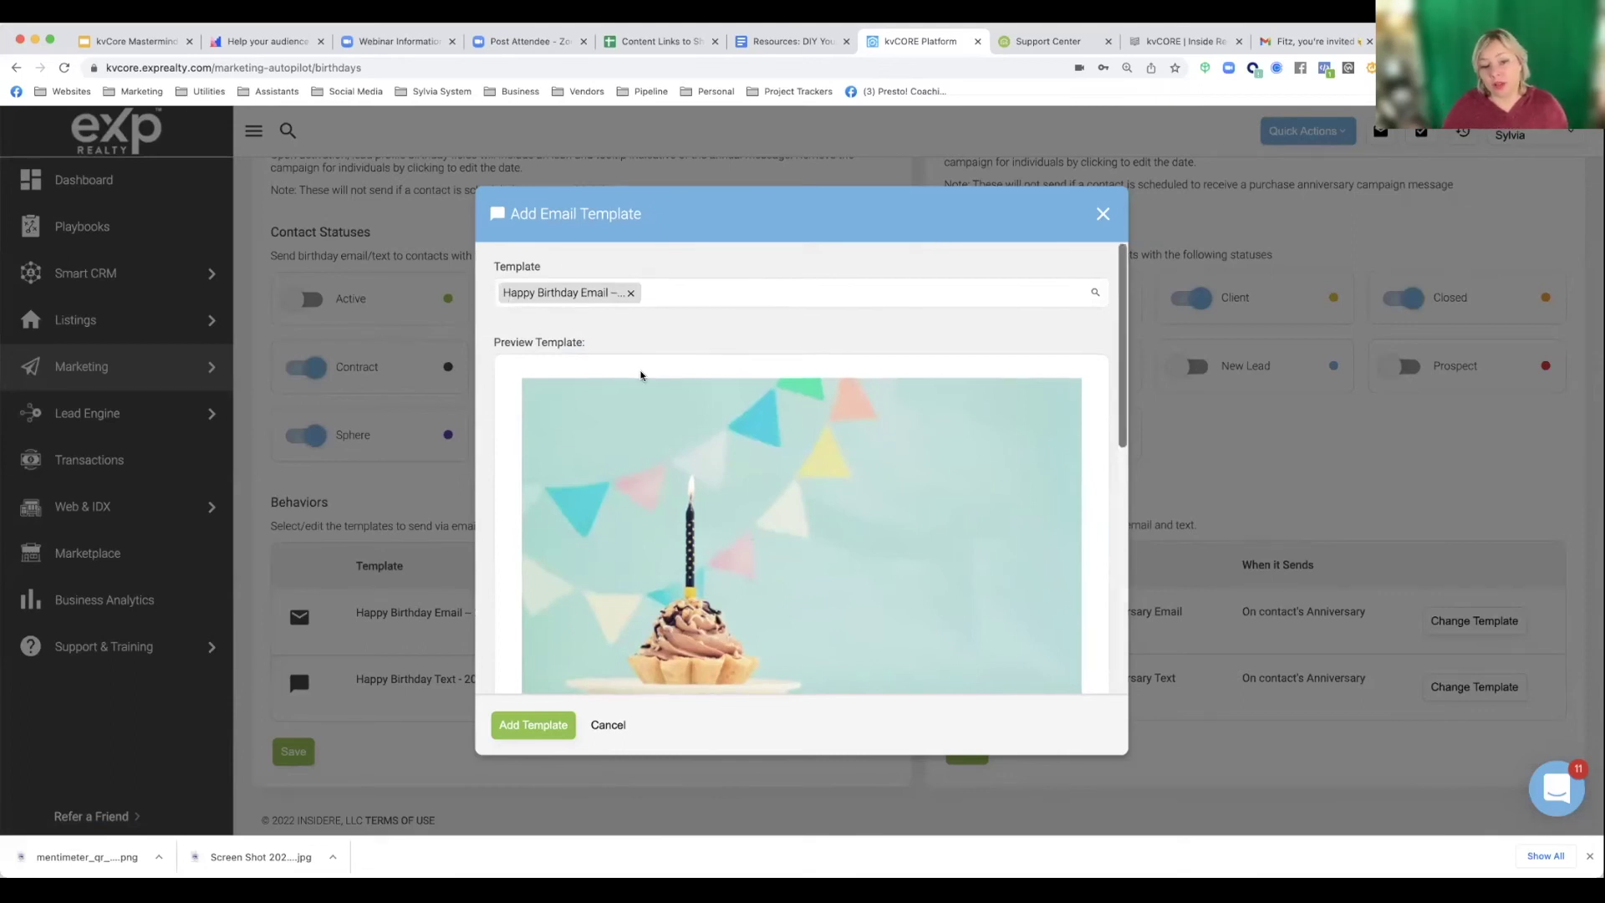
pyautogui.scroll(-3, 642, 376)
pyautogui.scroll(-5, 641, 376)
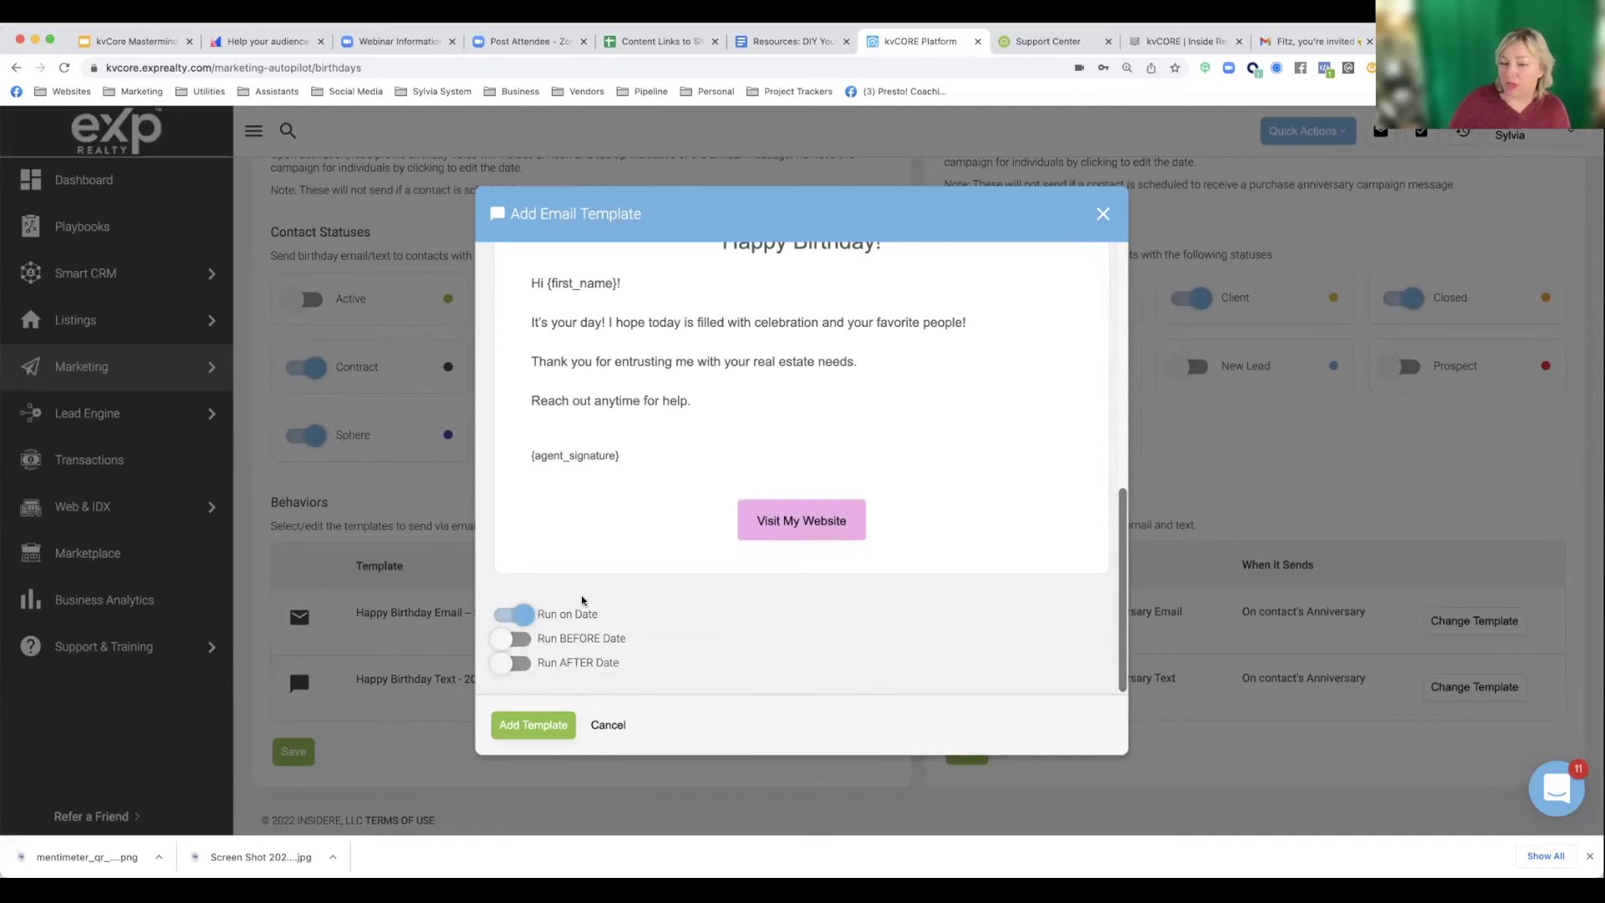
pyautogui.scroll(5, 582, 601)
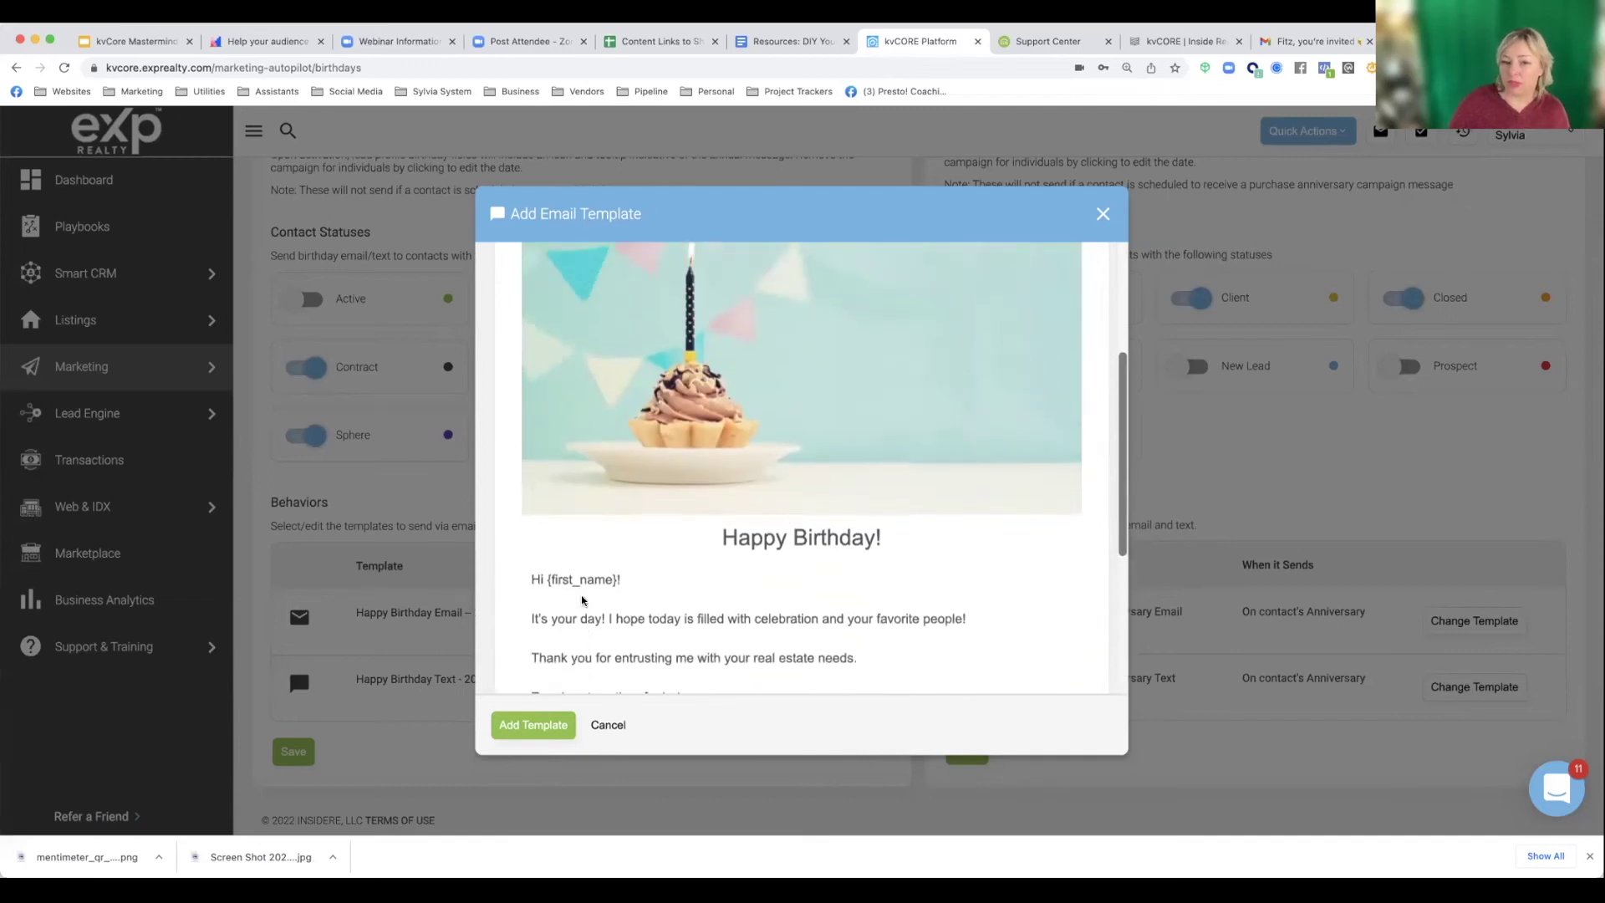
pyautogui.click(1104, 215)
pyautogui.click(769, 689)
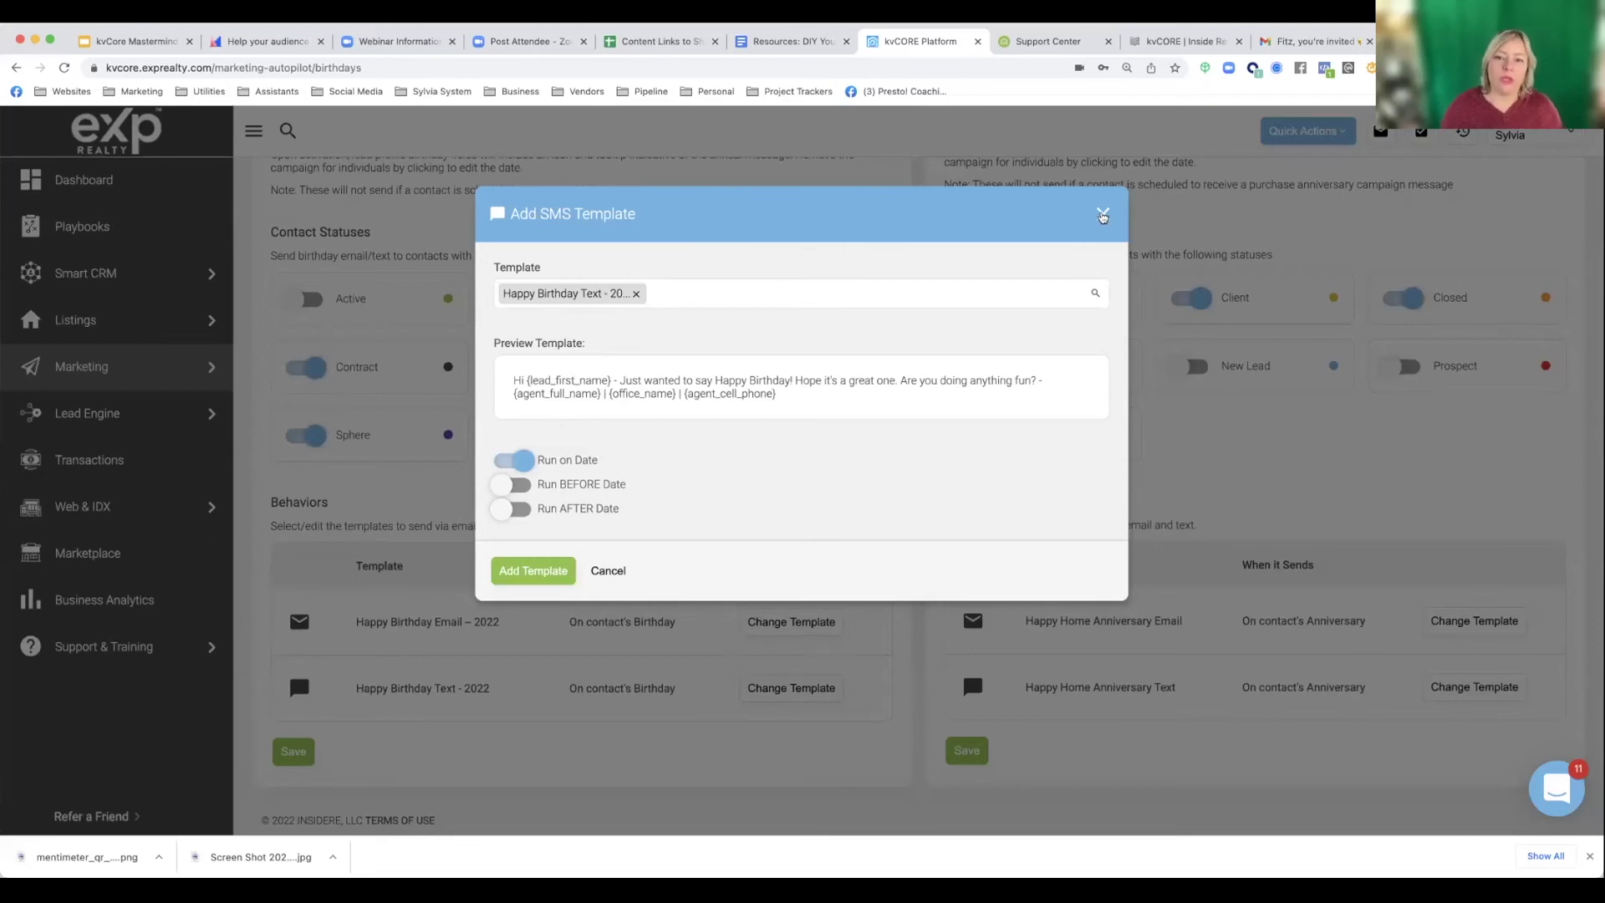
# - Close the text preview and navigate through Marketing and Smart Campaigns to the templates list
pyautogui.click(1103, 216)
pyautogui.scroll(5, 322, 279)
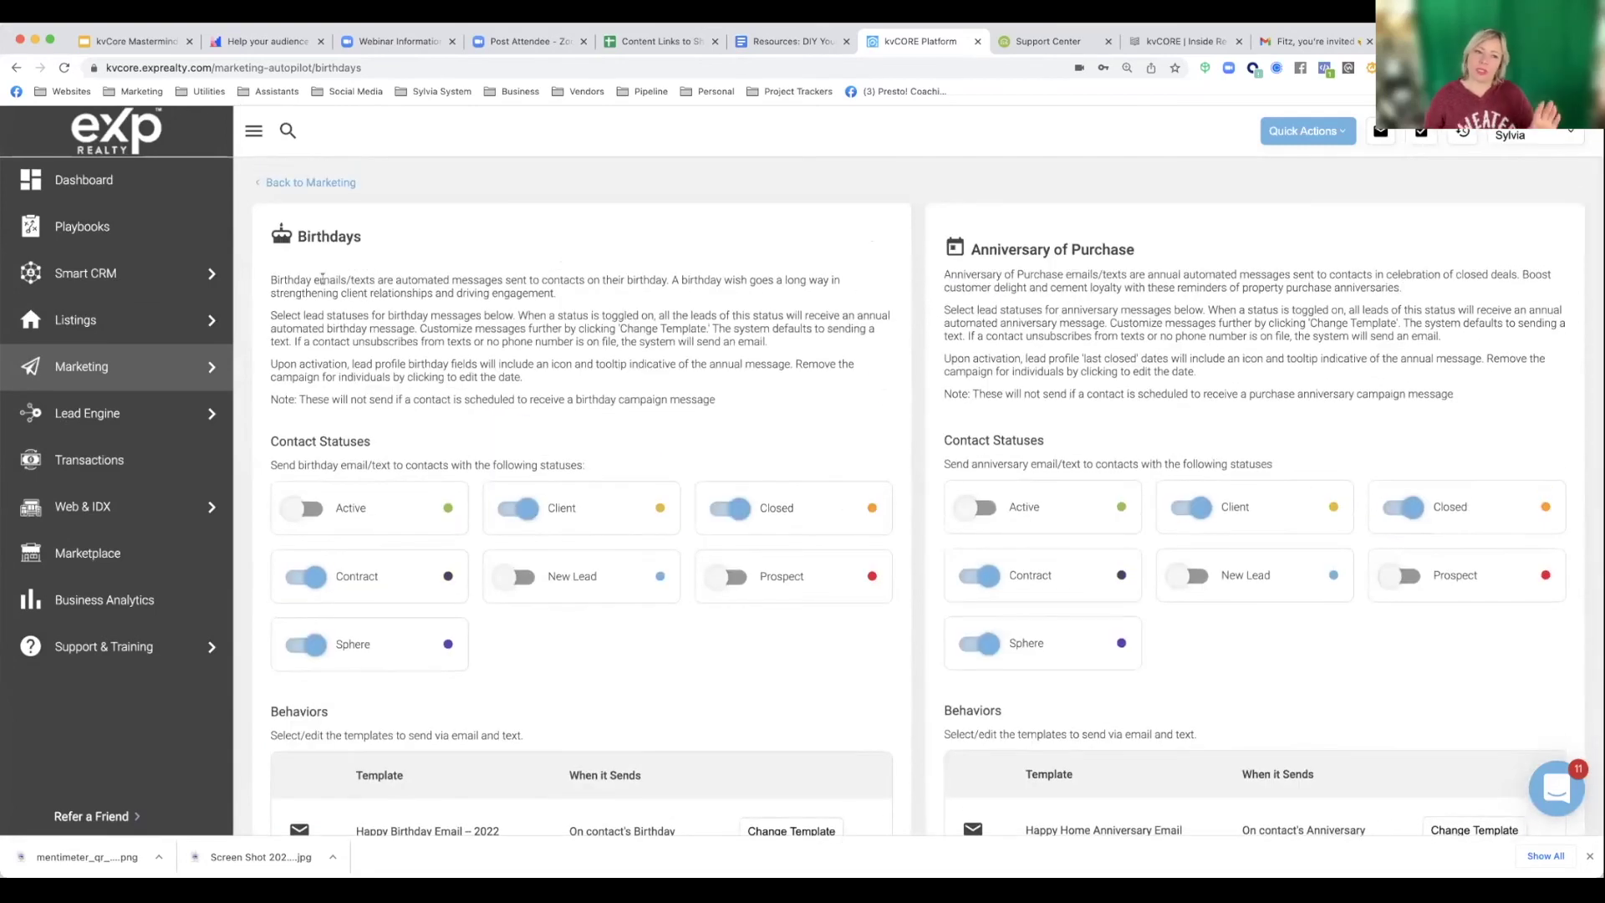
pyautogui.moveTo(92, 273)
pyautogui.click(279, 268)
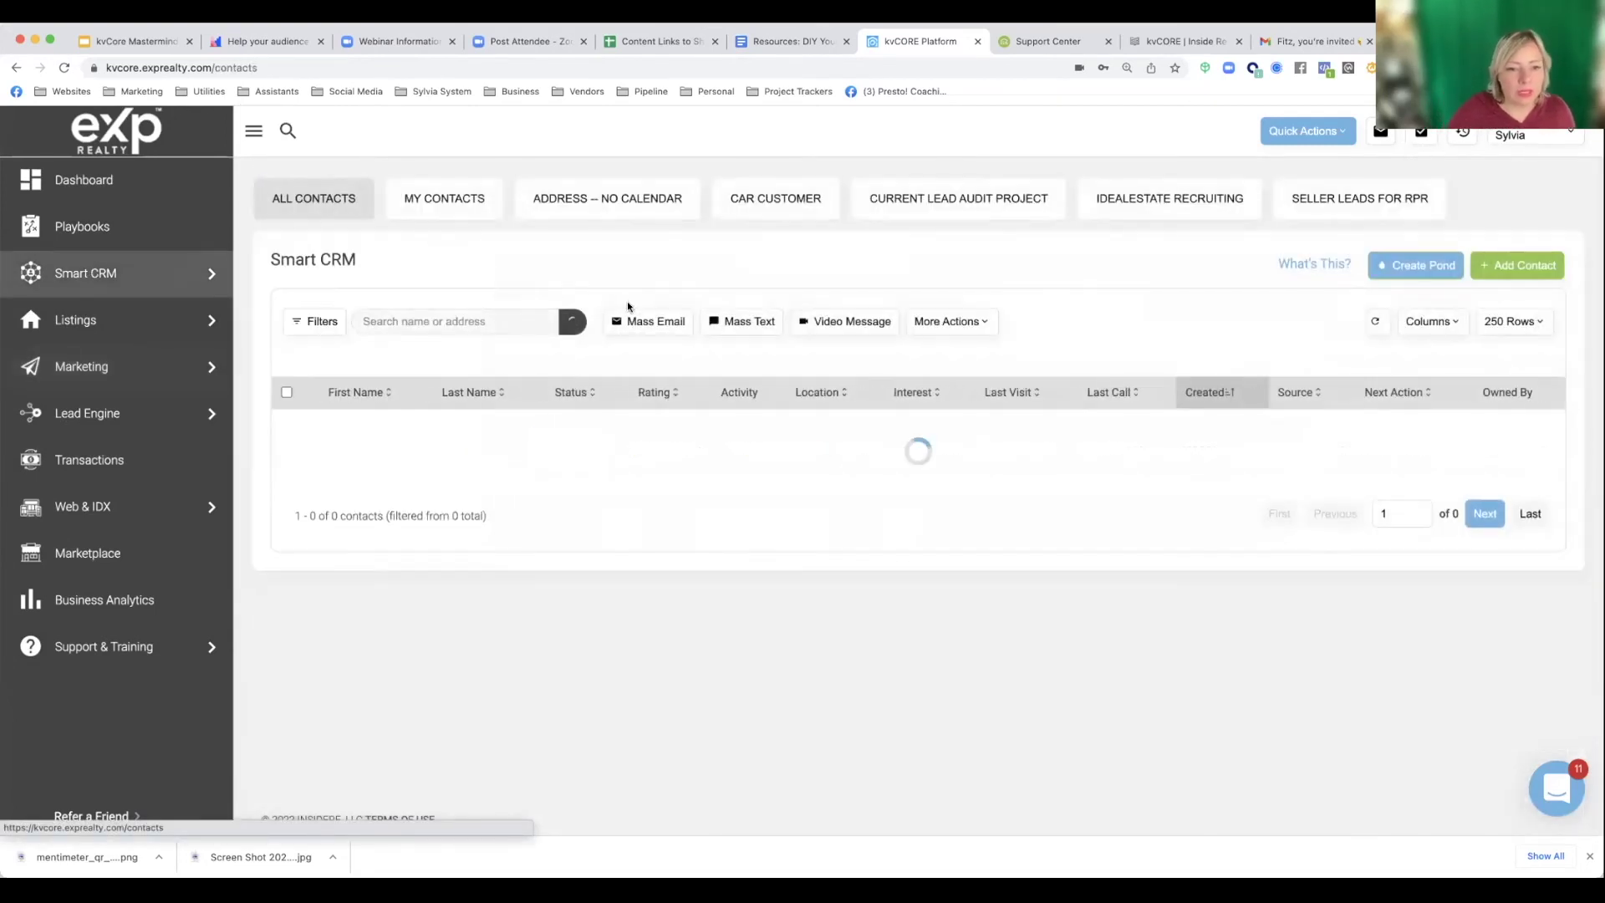
pyautogui.click(81, 368)
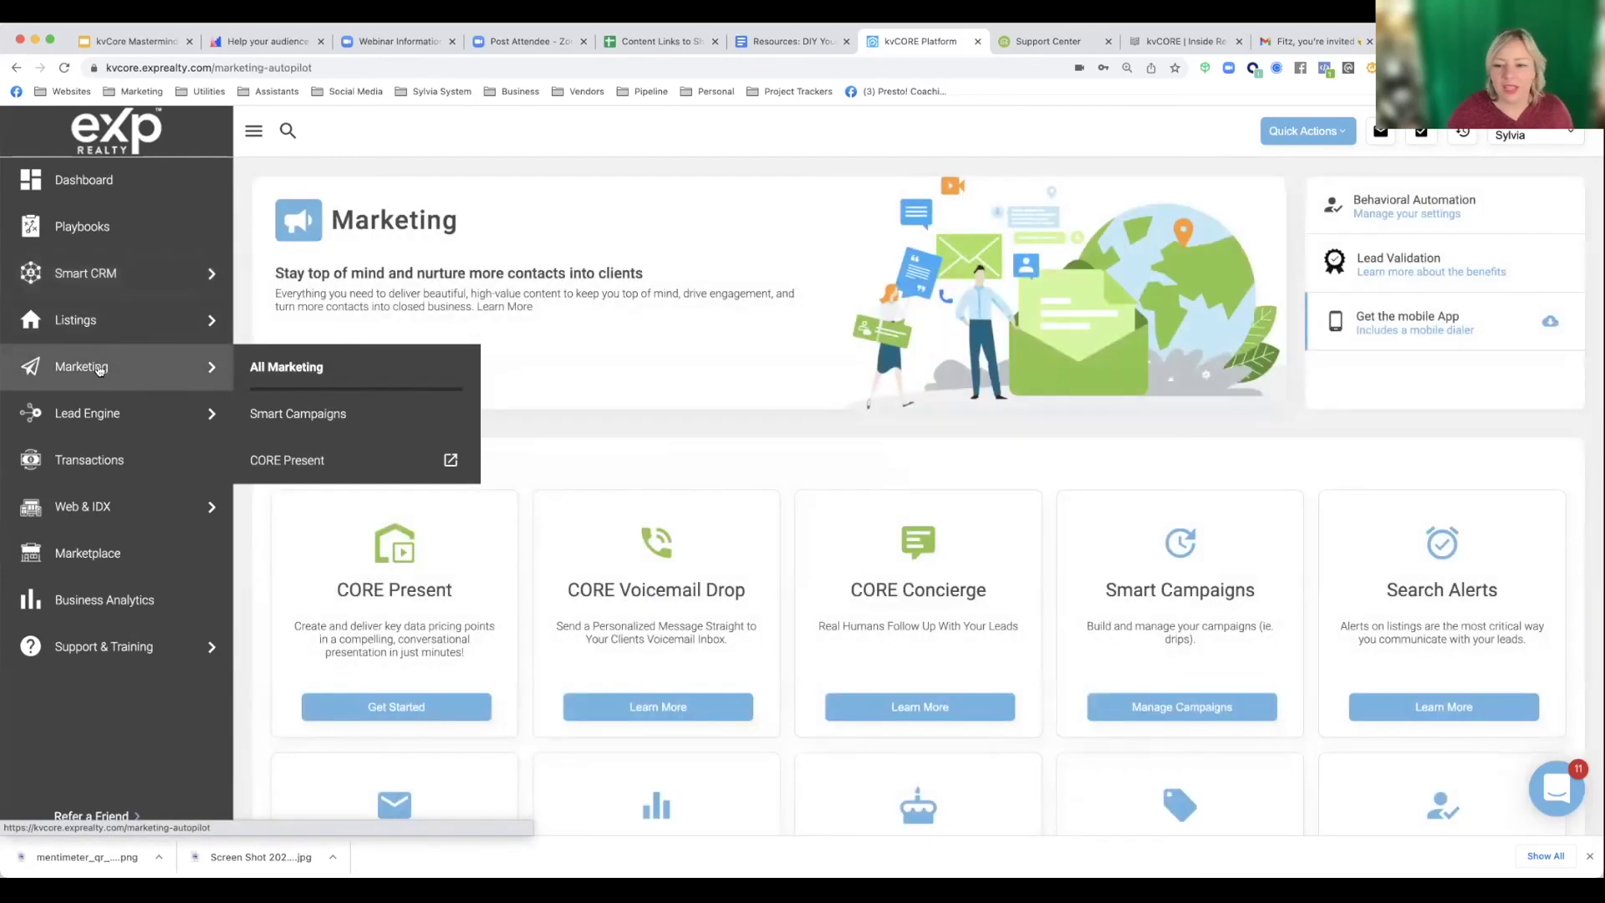
pyautogui.click(1179, 707)
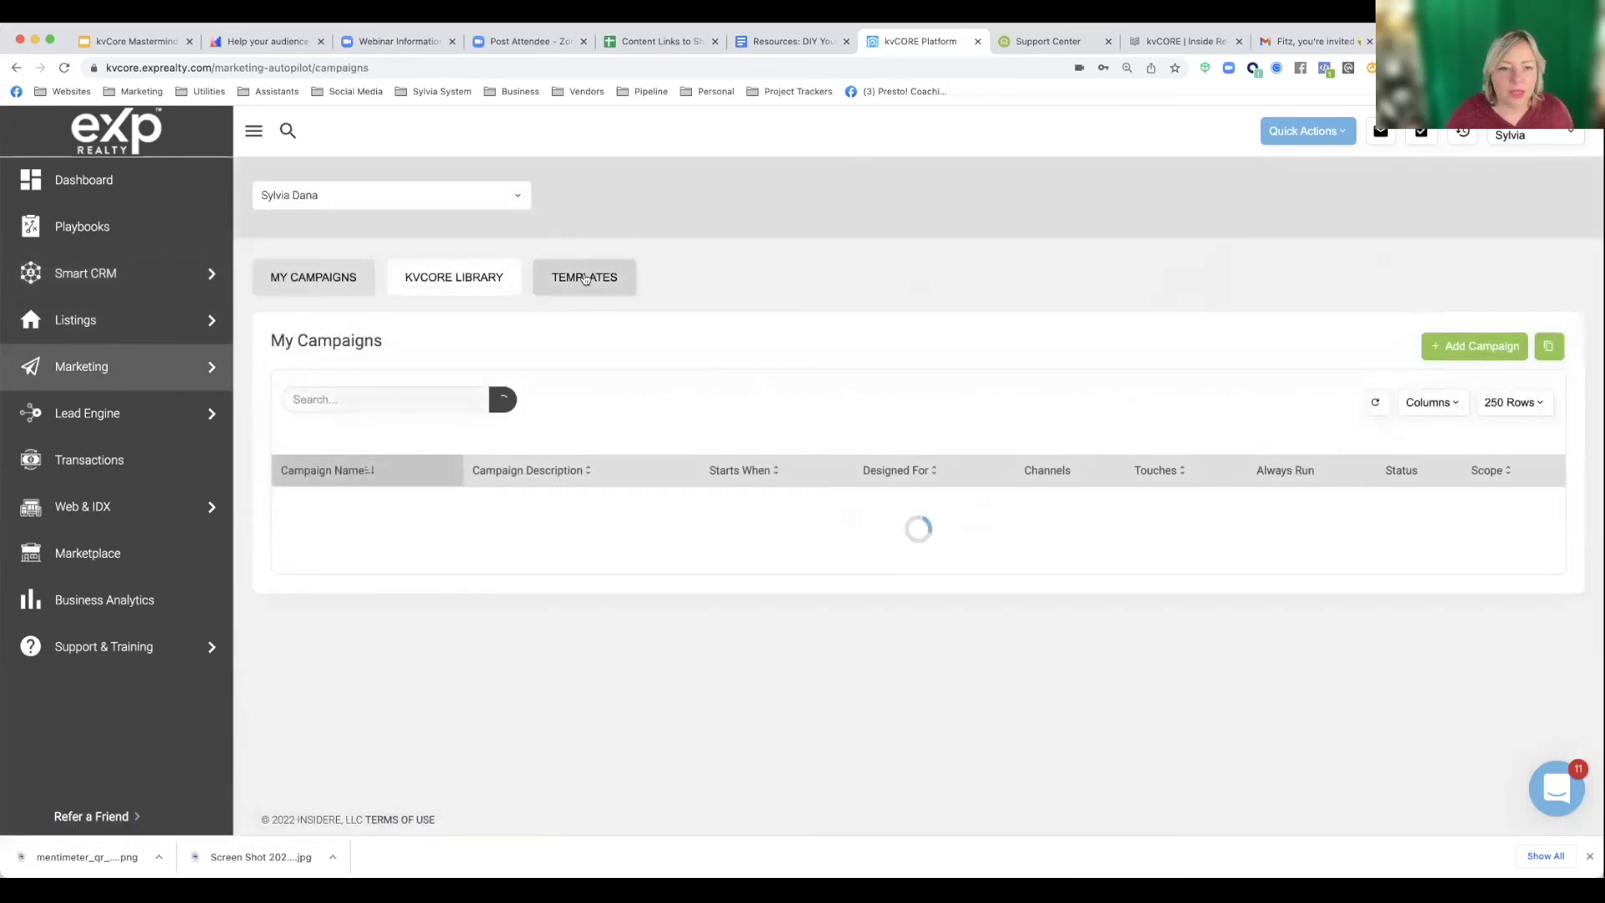
pyautogui.click(585, 279)
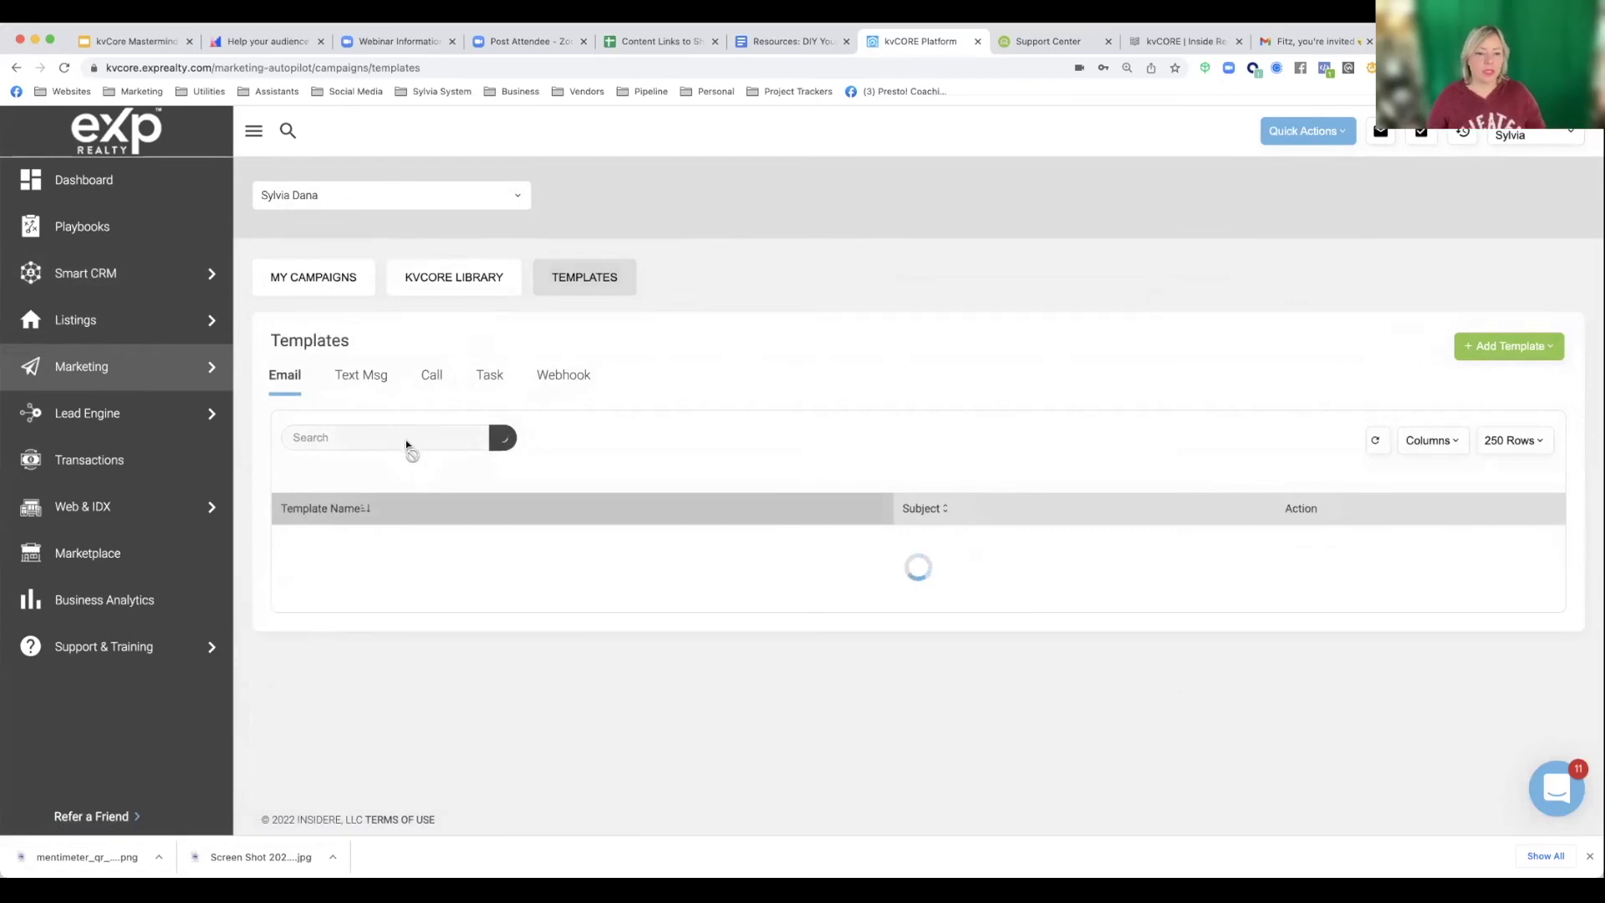
# - Search email templates for 'happy birthday' and highlight Happy Birthday Email – 2022
pyautogui.click(411, 439)
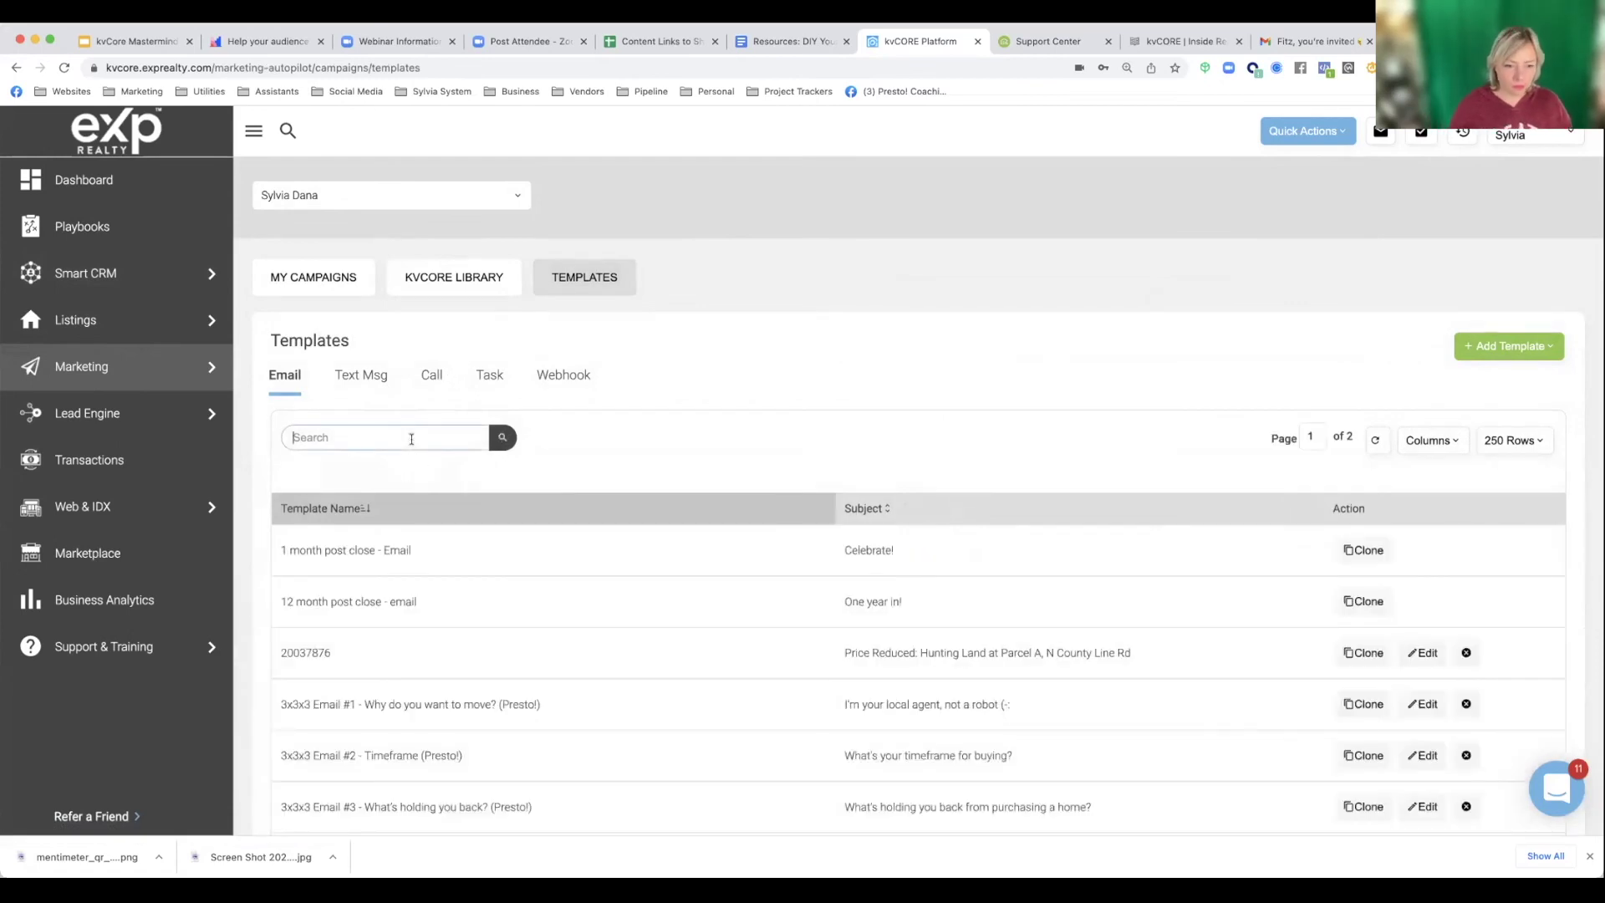
pyautogui.write('happy birthday')
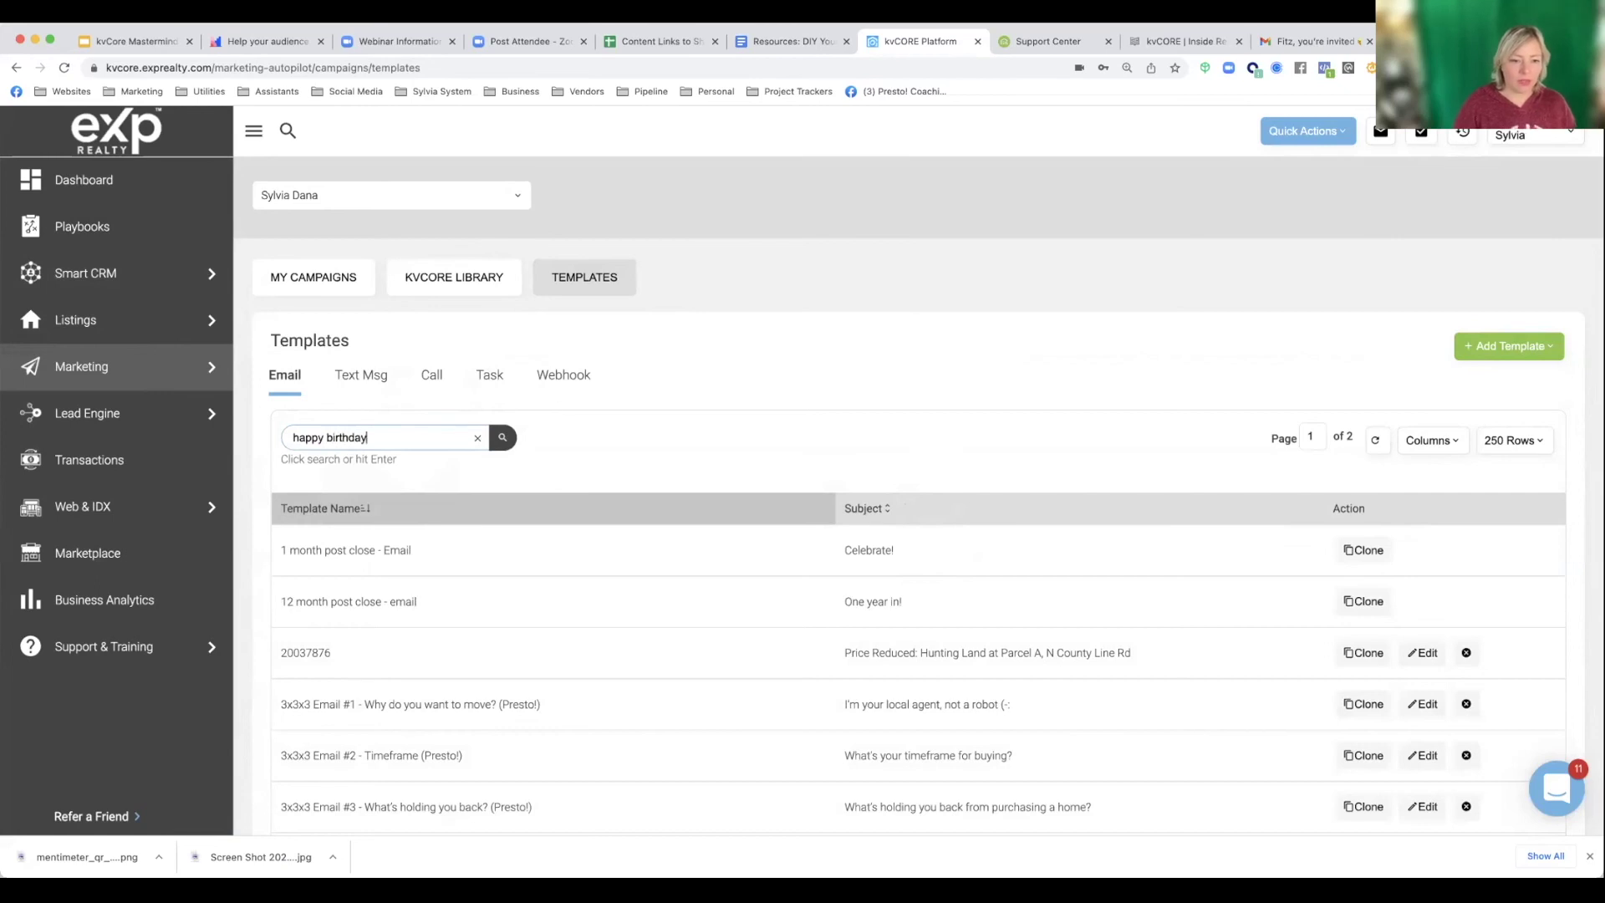
pyautogui.press('Return')
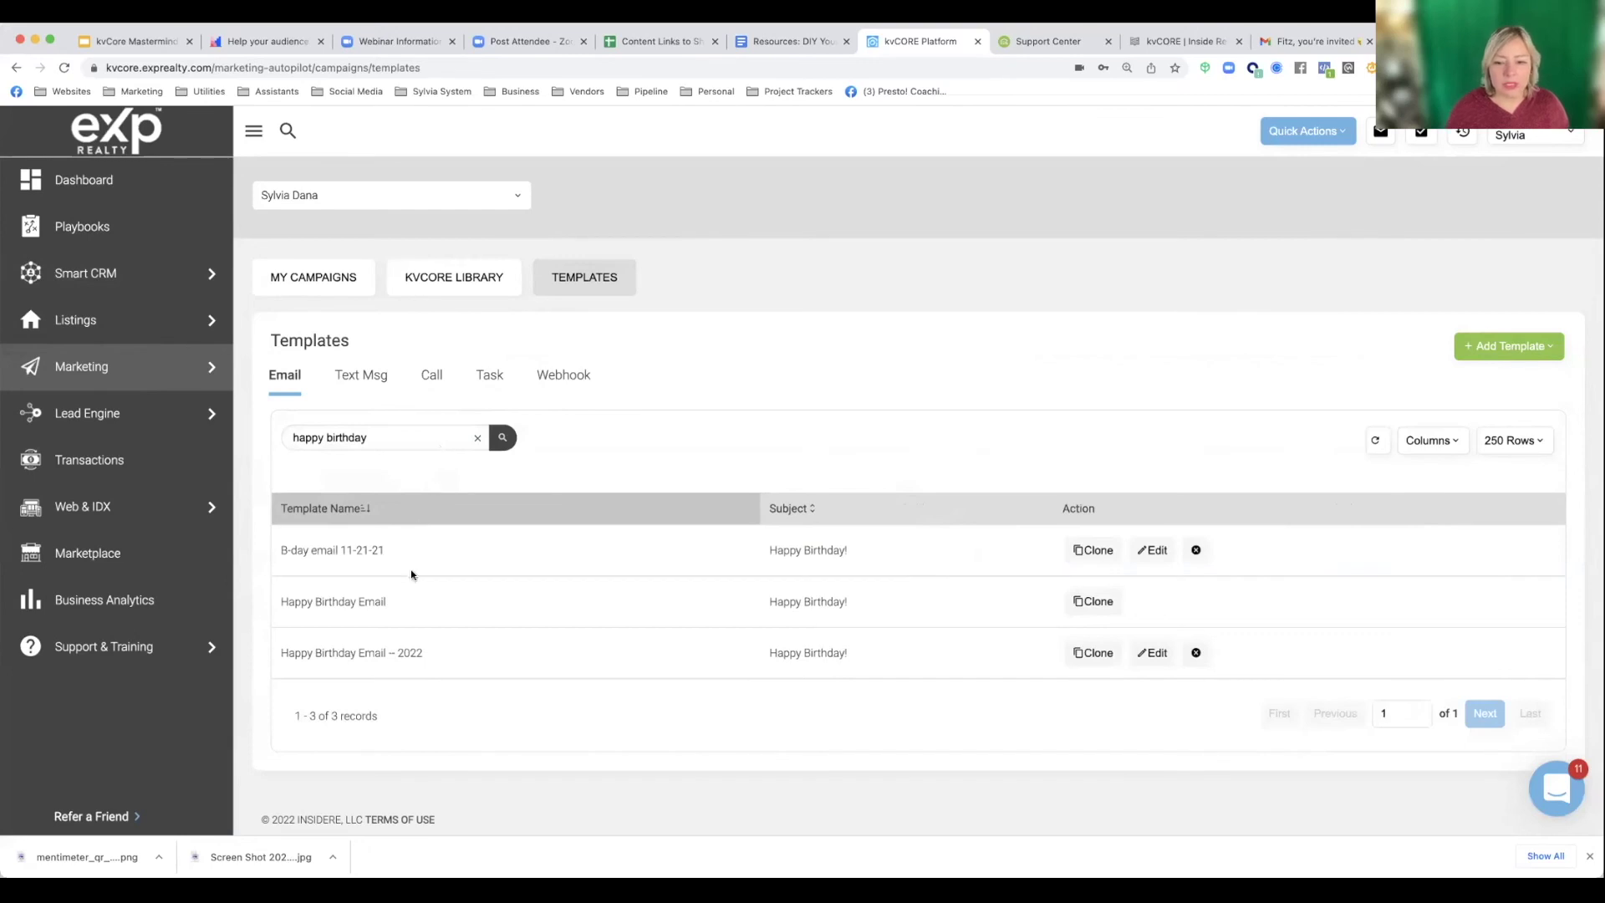
pyautogui.moveTo(284, 602); pyautogui.dragTo(533, 611)
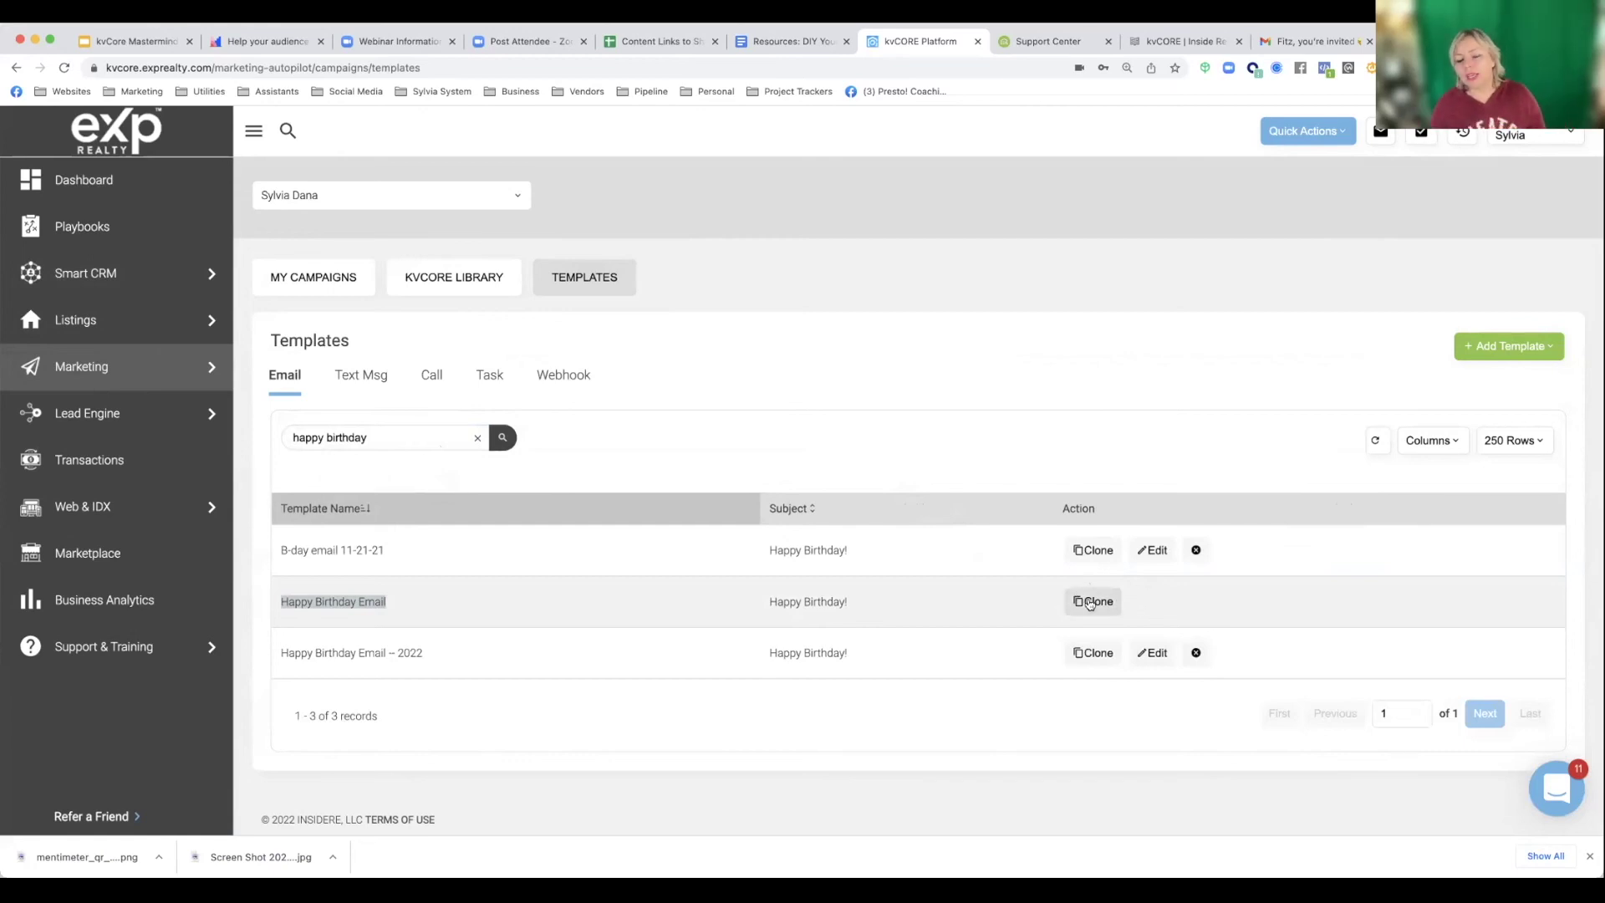
pyautogui.click(425, 620)
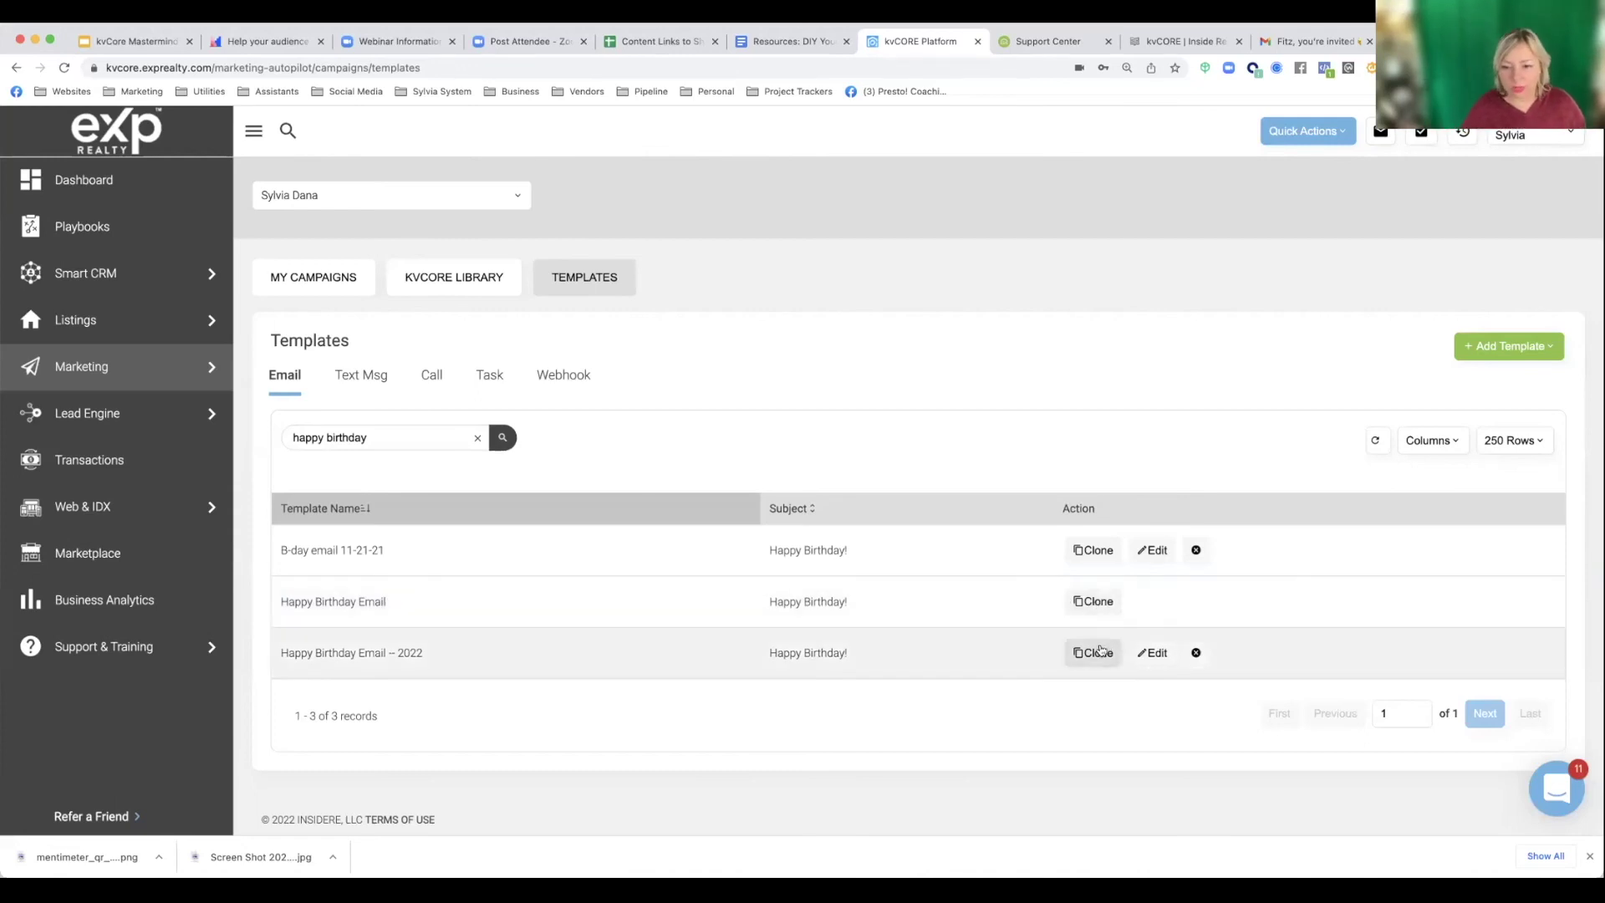
pyautogui.click(1147, 654)
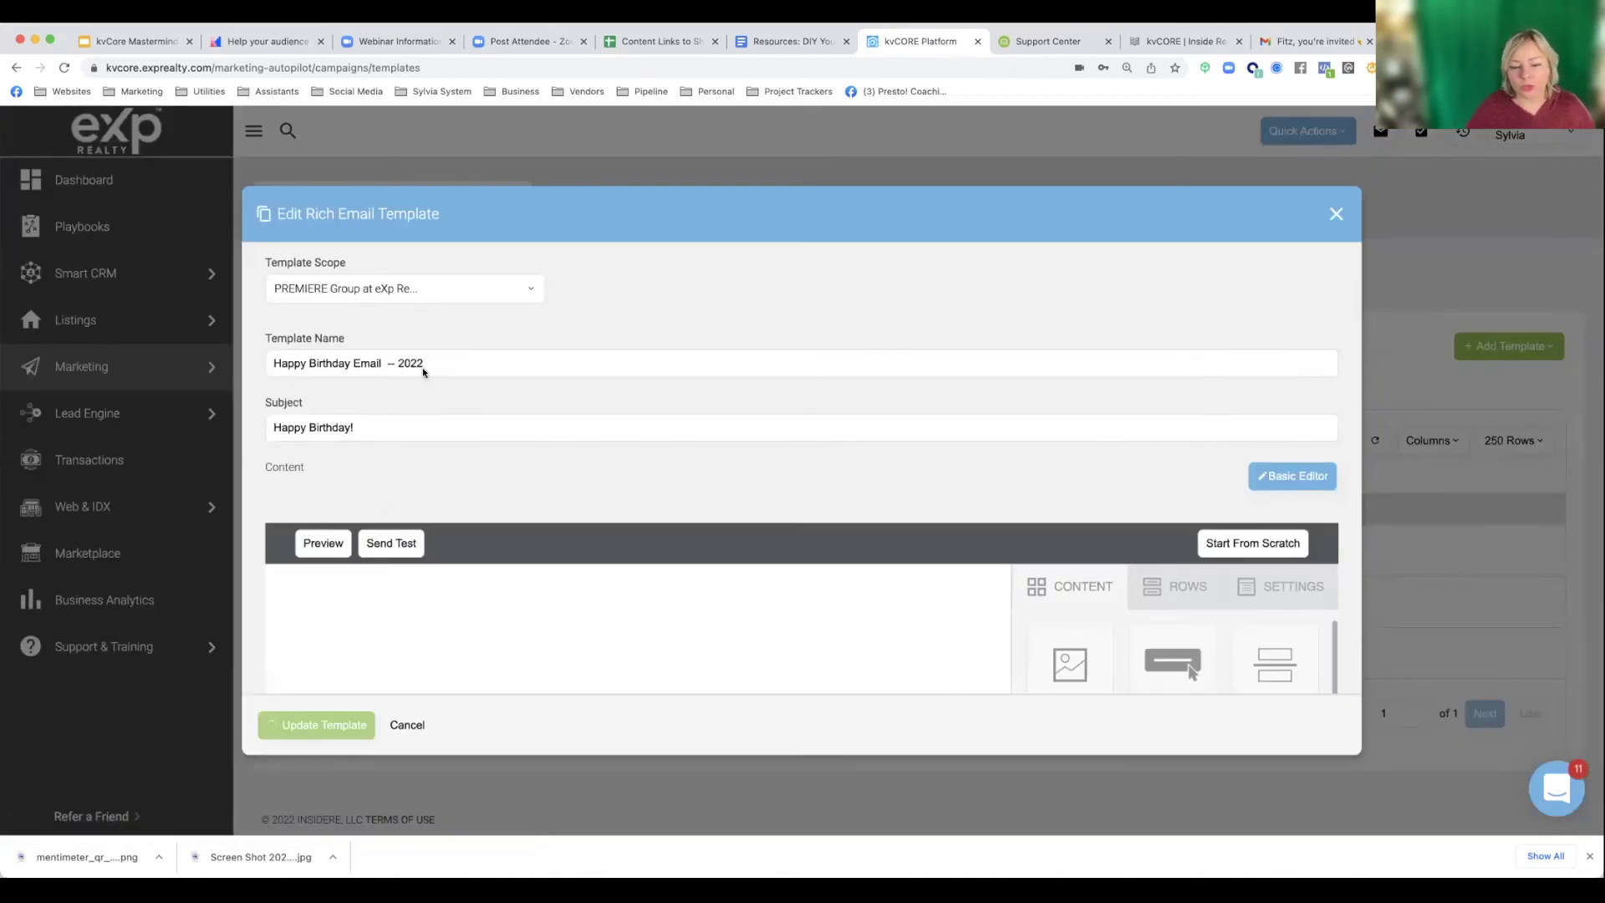
pyautogui.scroll(-2, 444, 411)
pyautogui.scroll(-8, 445, 418)
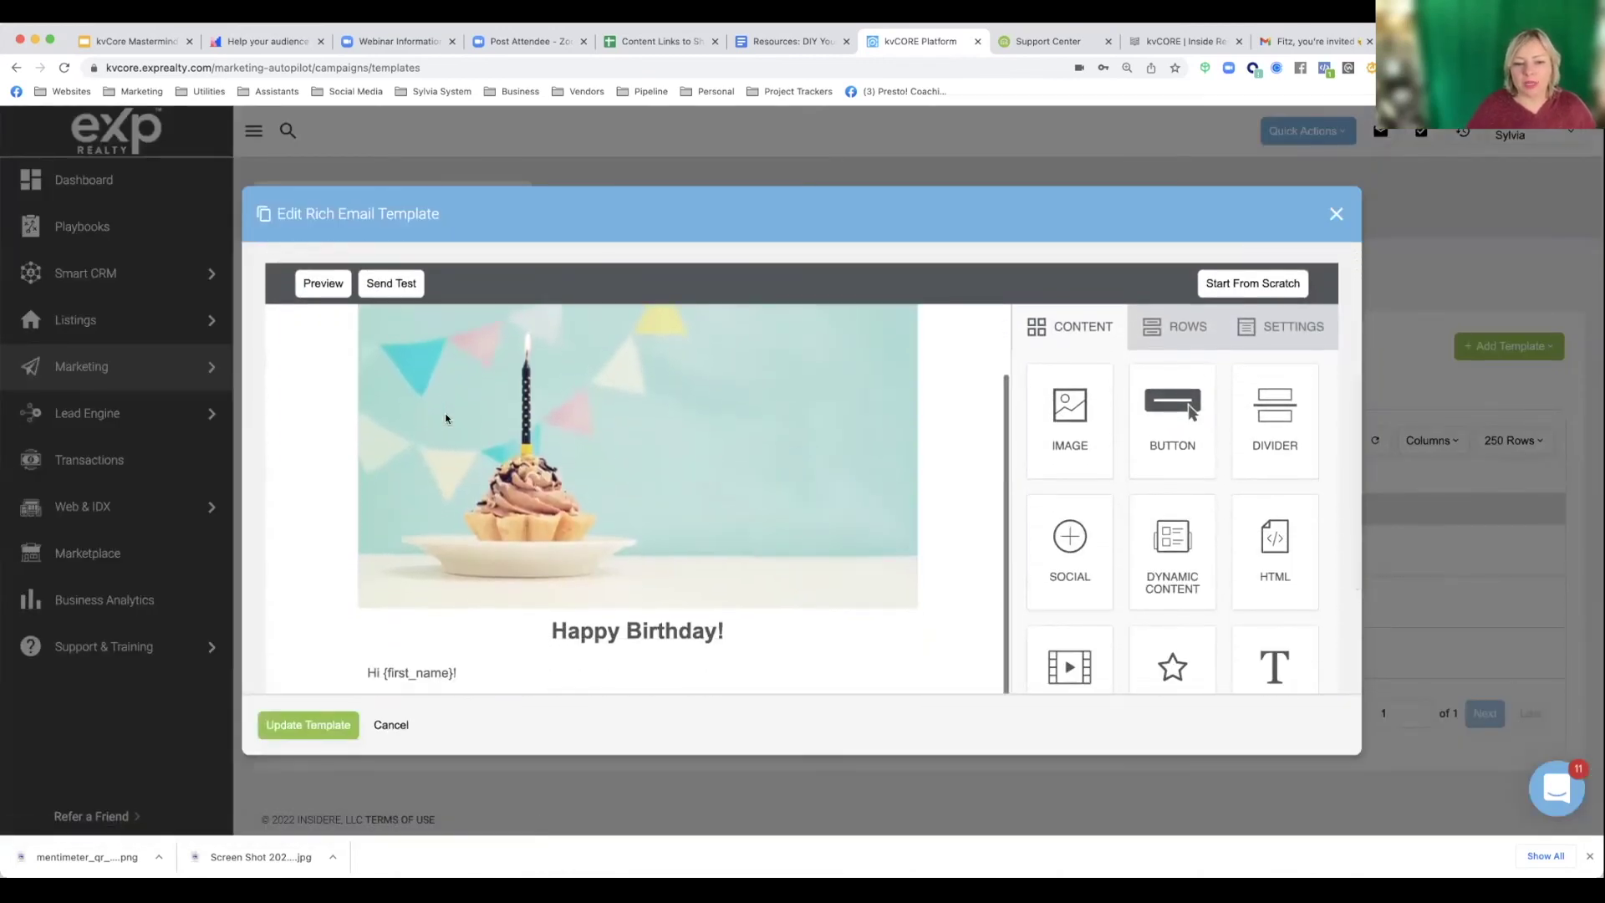
pyautogui.scroll(-1, 446, 415)
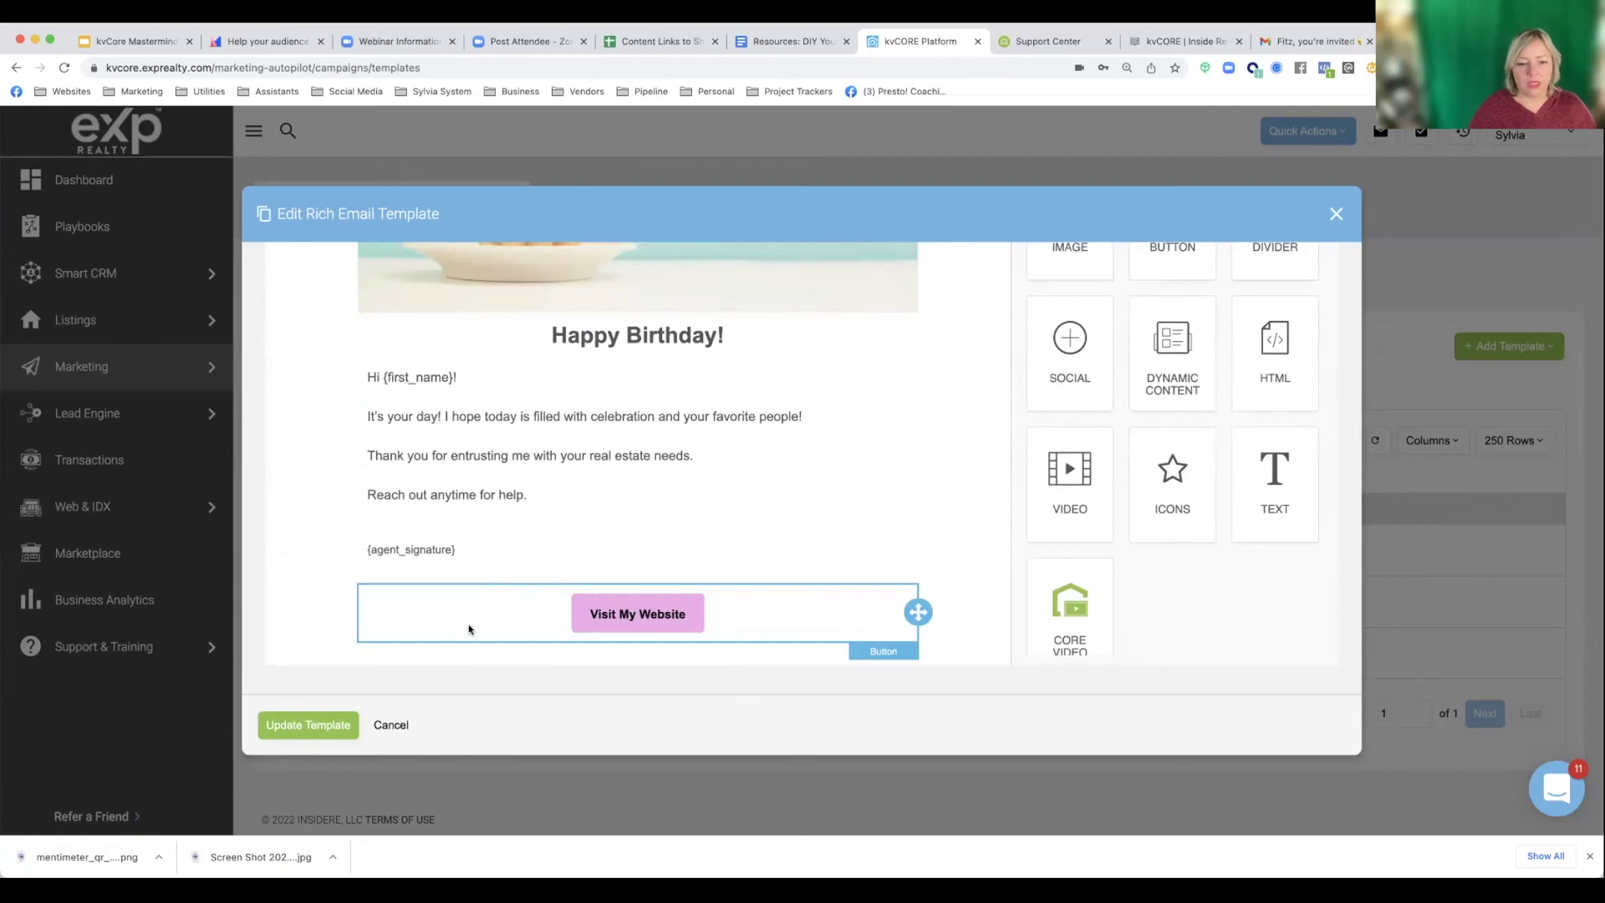
pyautogui.scroll(5, 469, 629)
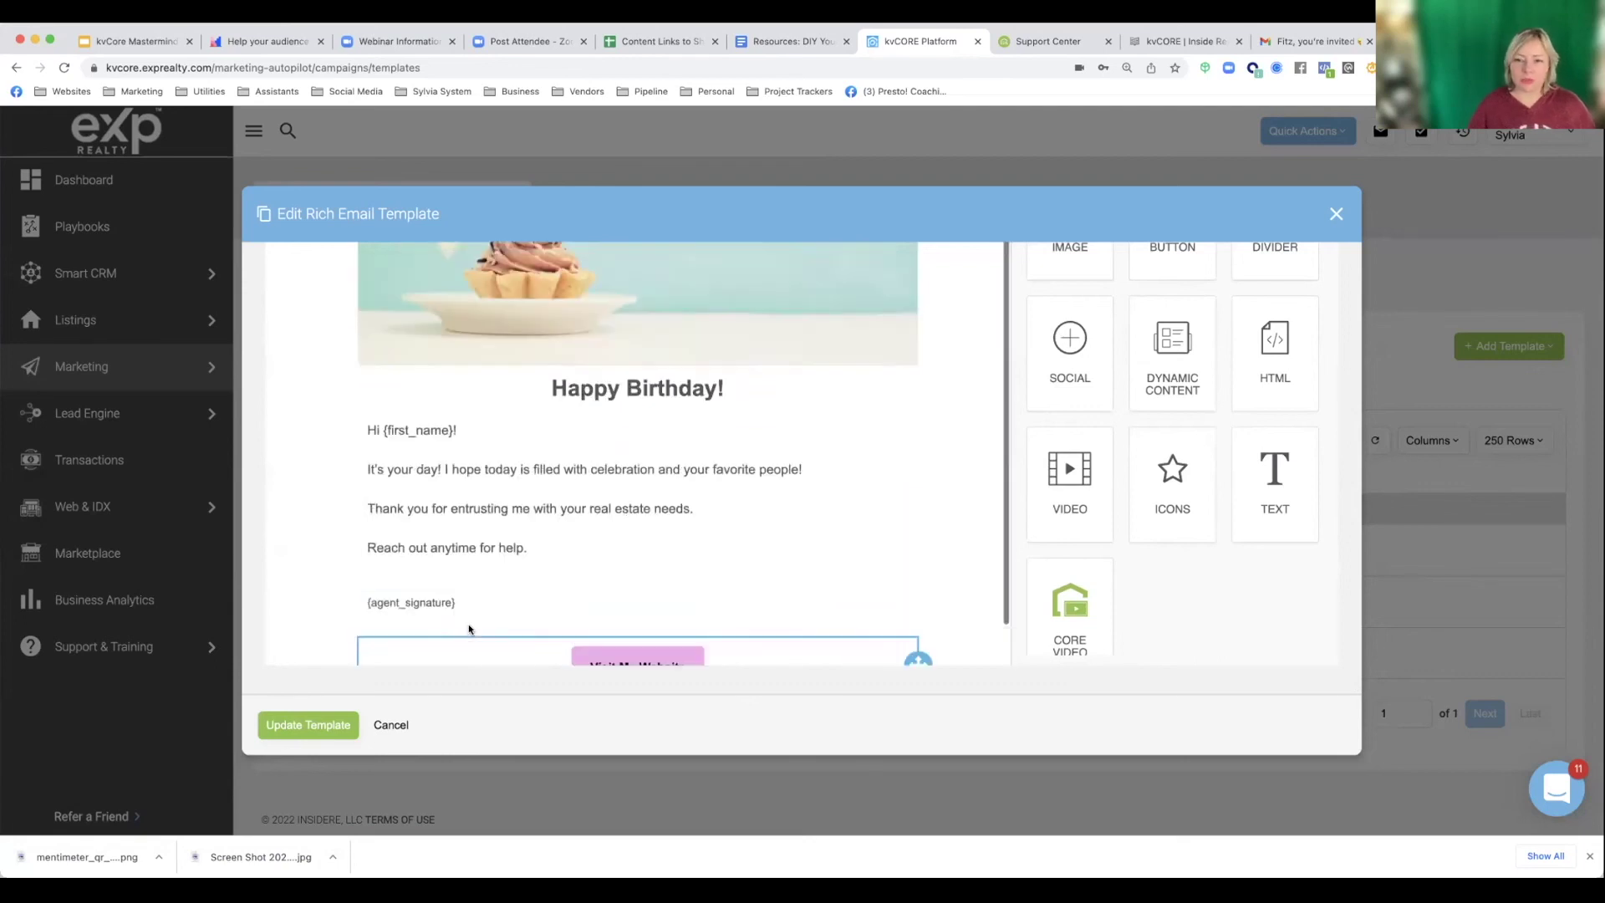
pyautogui.click(1336, 217)
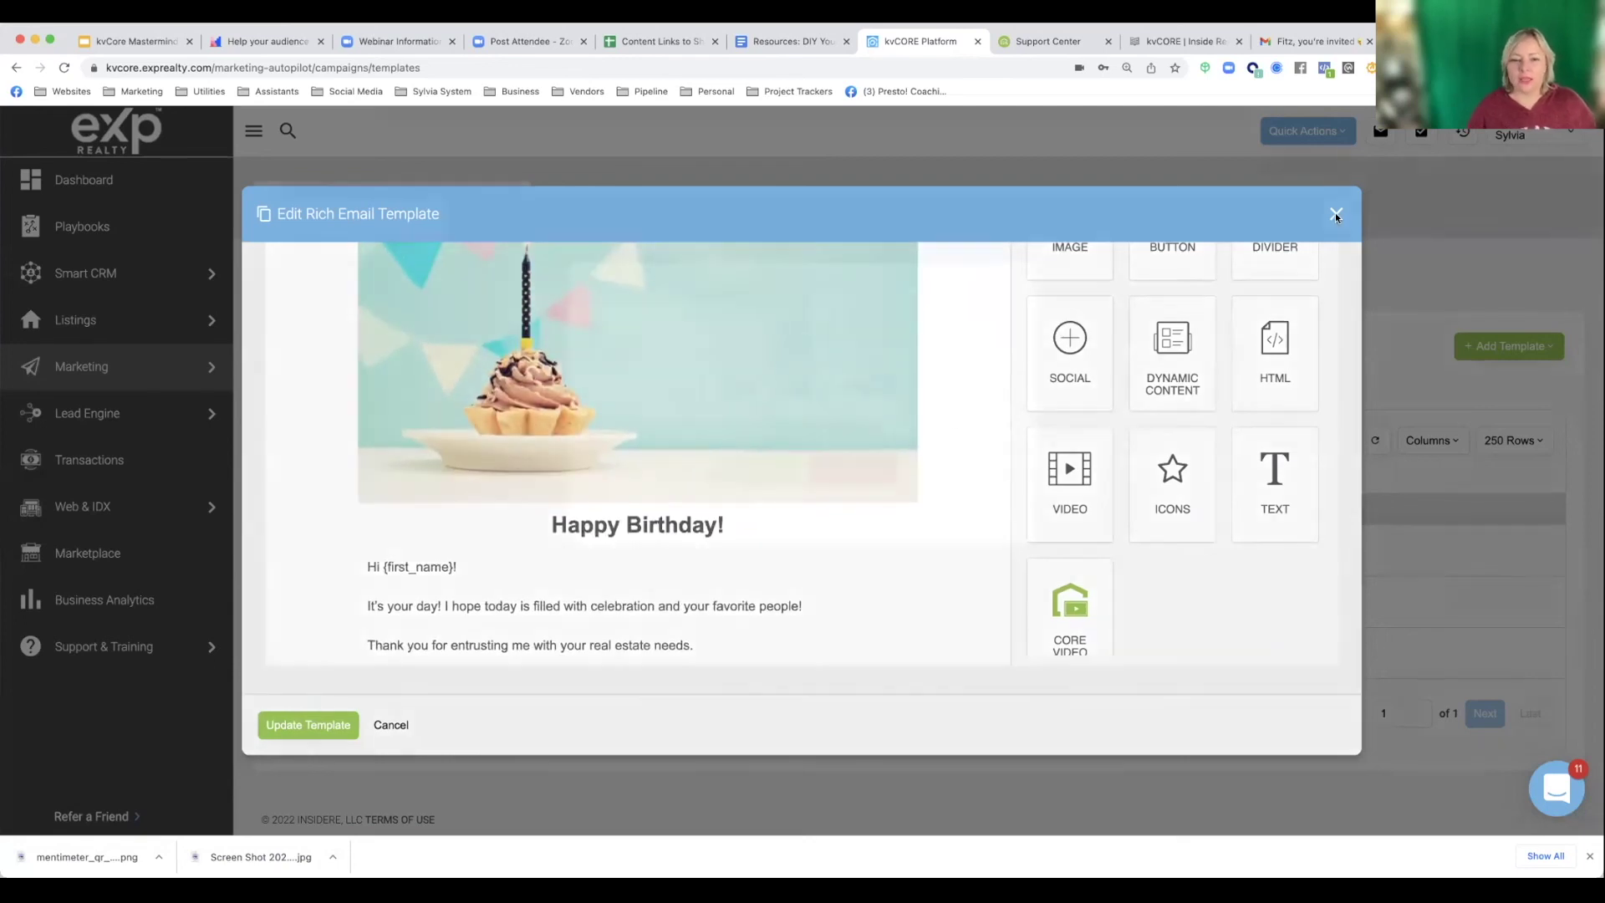
pyautogui.click(746, 470)
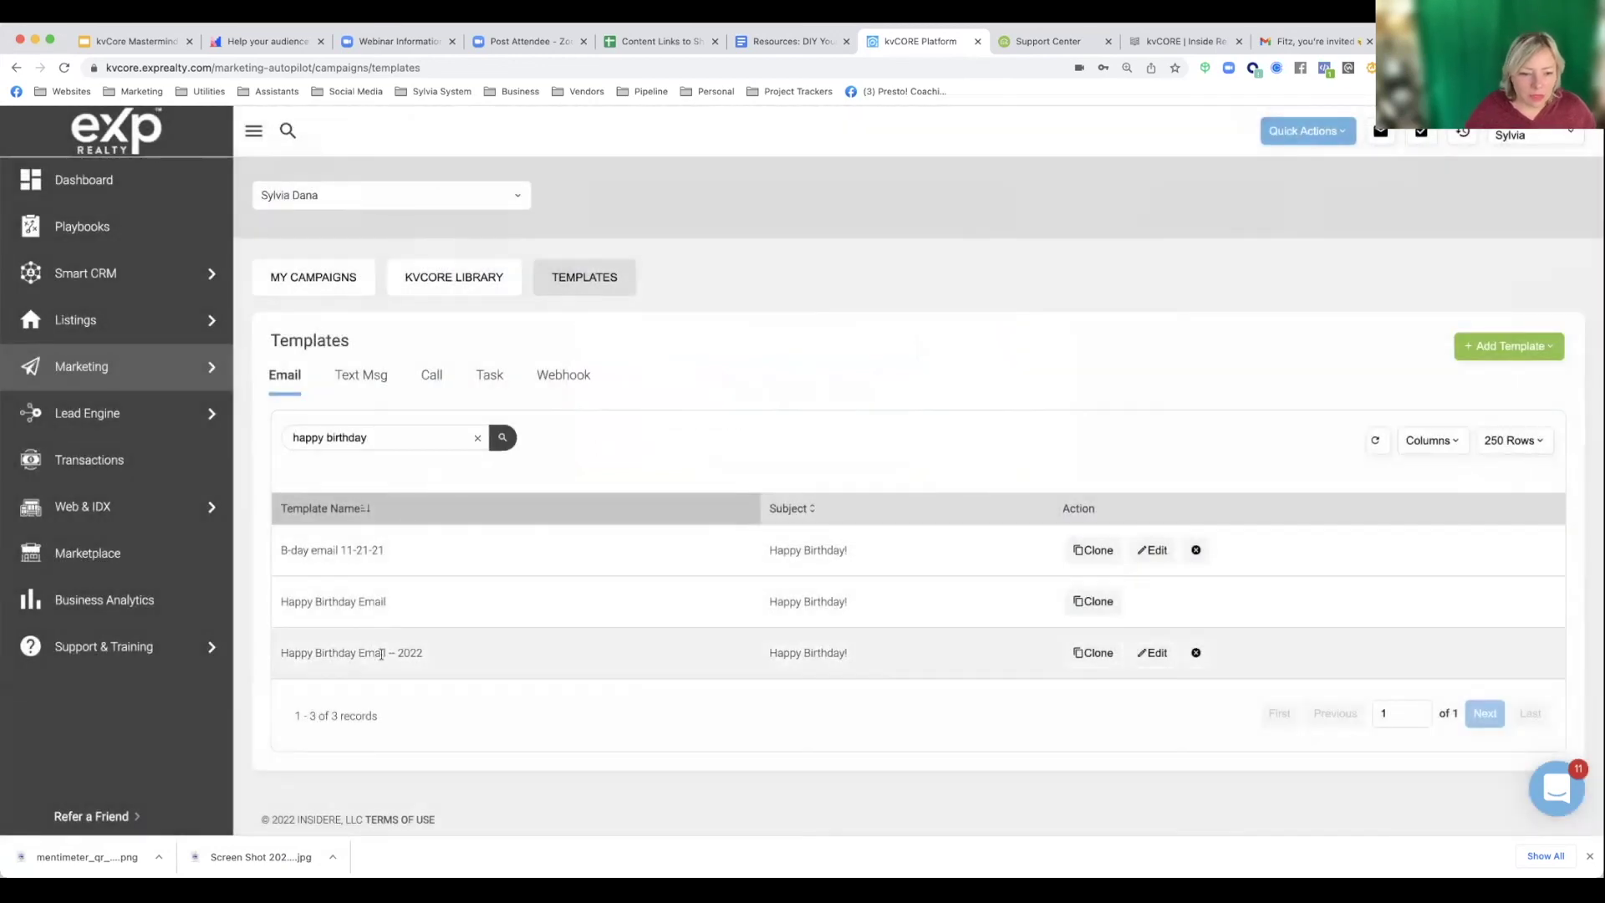
# - Return to the Birthdays & Anniversaries settings from the Marketing page
pyautogui.moveTo(98, 273)
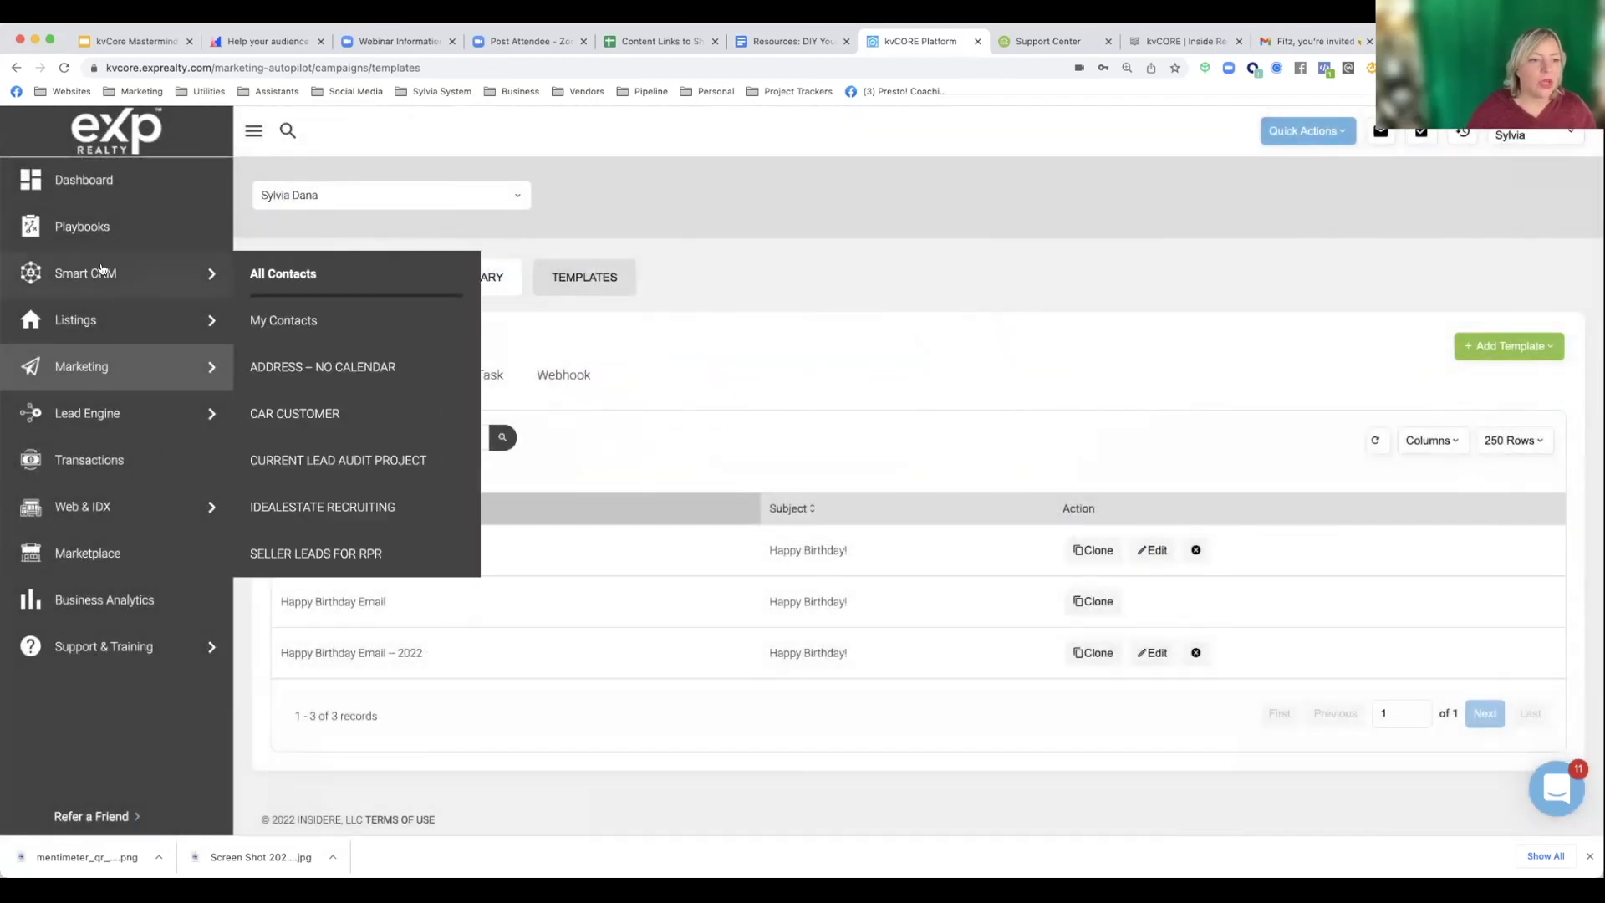
pyautogui.click(84, 368)
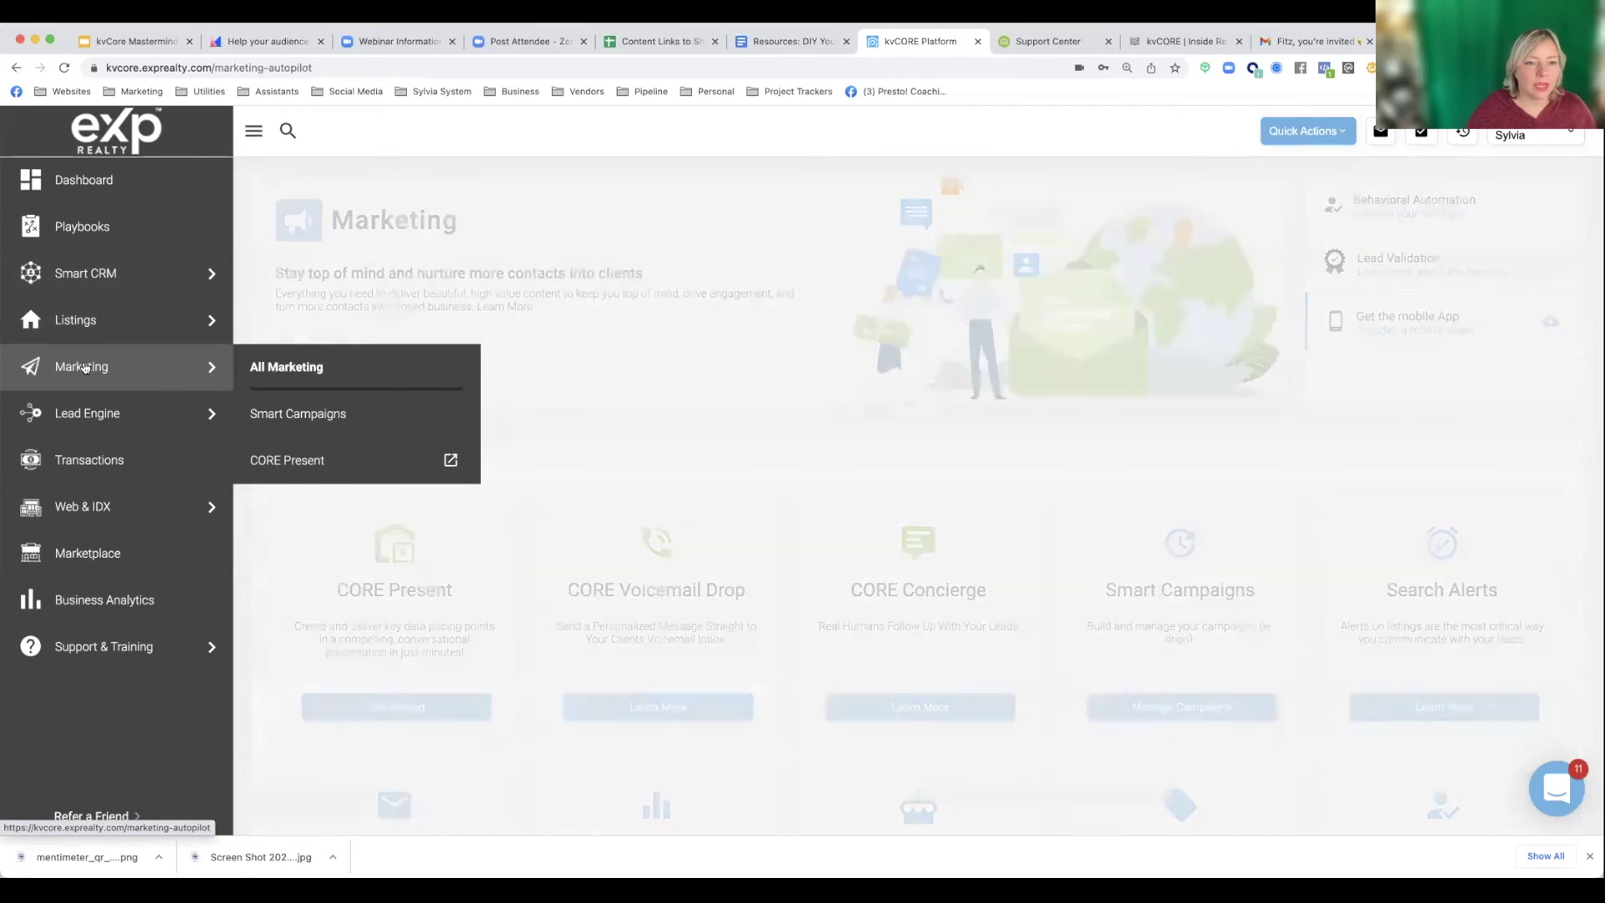
pyautogui.scroll(-5, 695, 323)
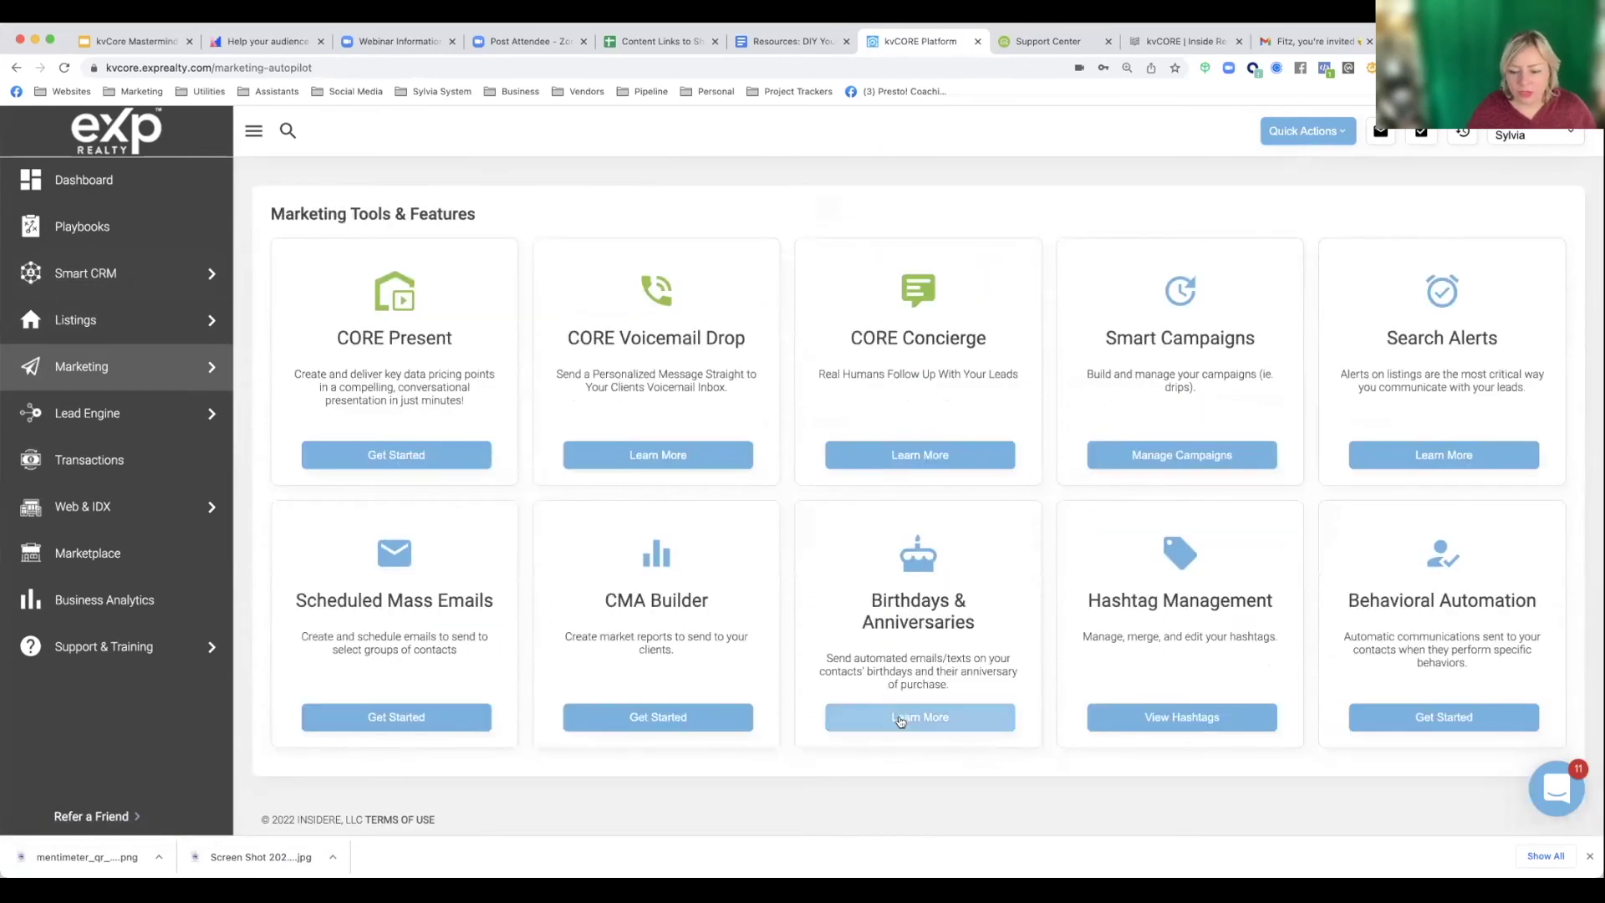
pyautogui.click(903, 716)
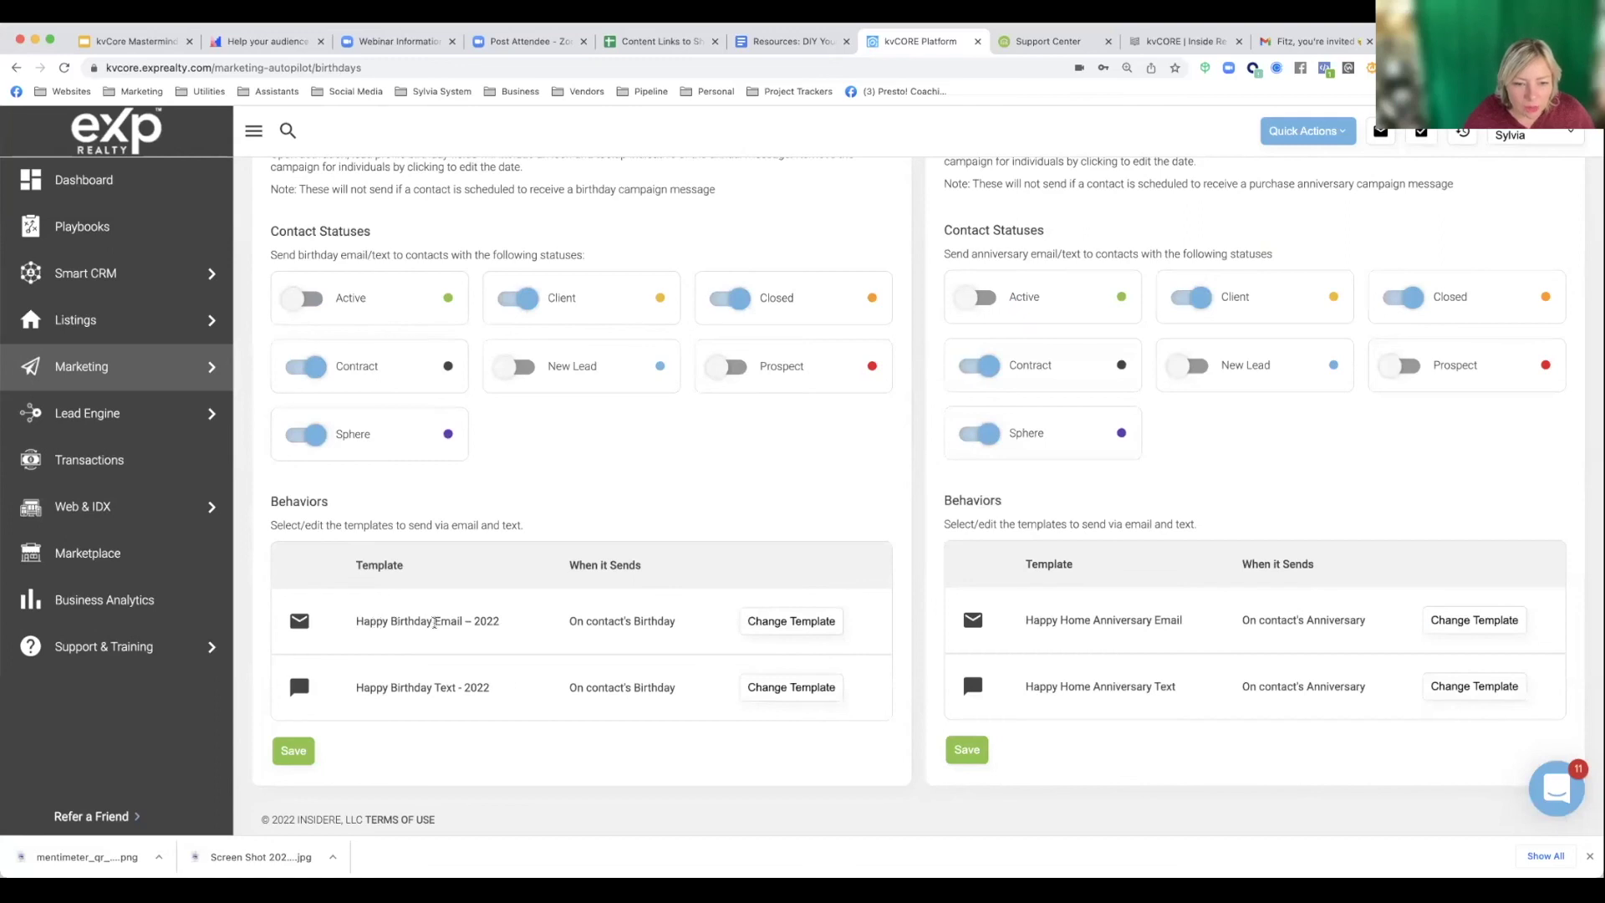
# - Replace the birthday email template with Happy Birthday Email – 2022
pyautogui.click(771, 619)
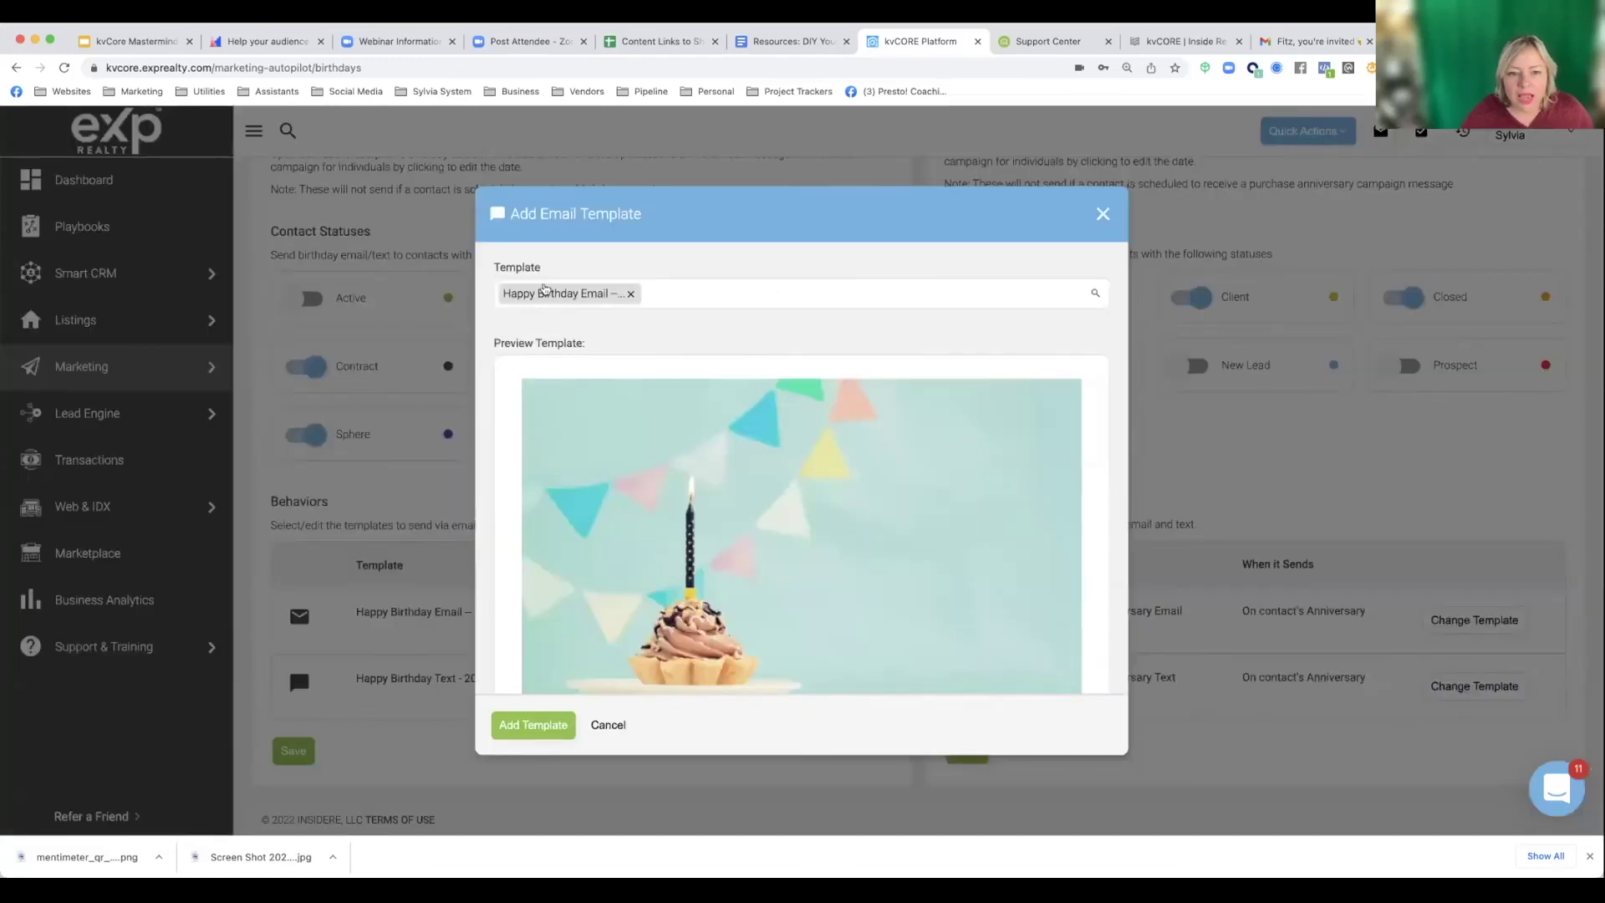
pyautogui.click(631, 295)
pyautogui.write('happy')
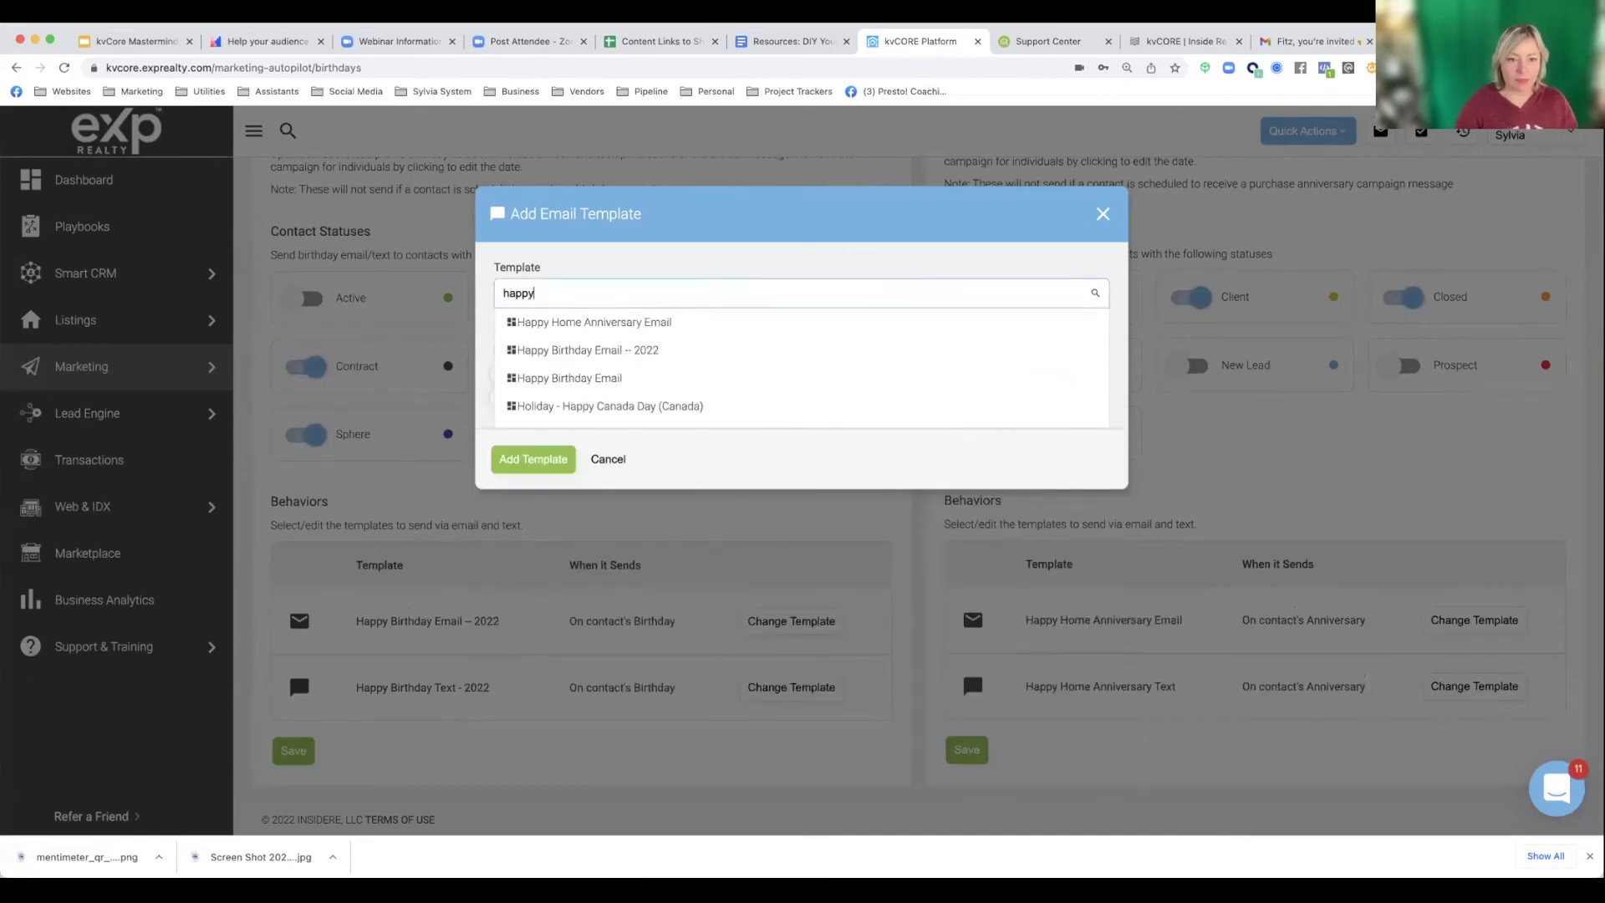
pyautogui.click(633, 350)
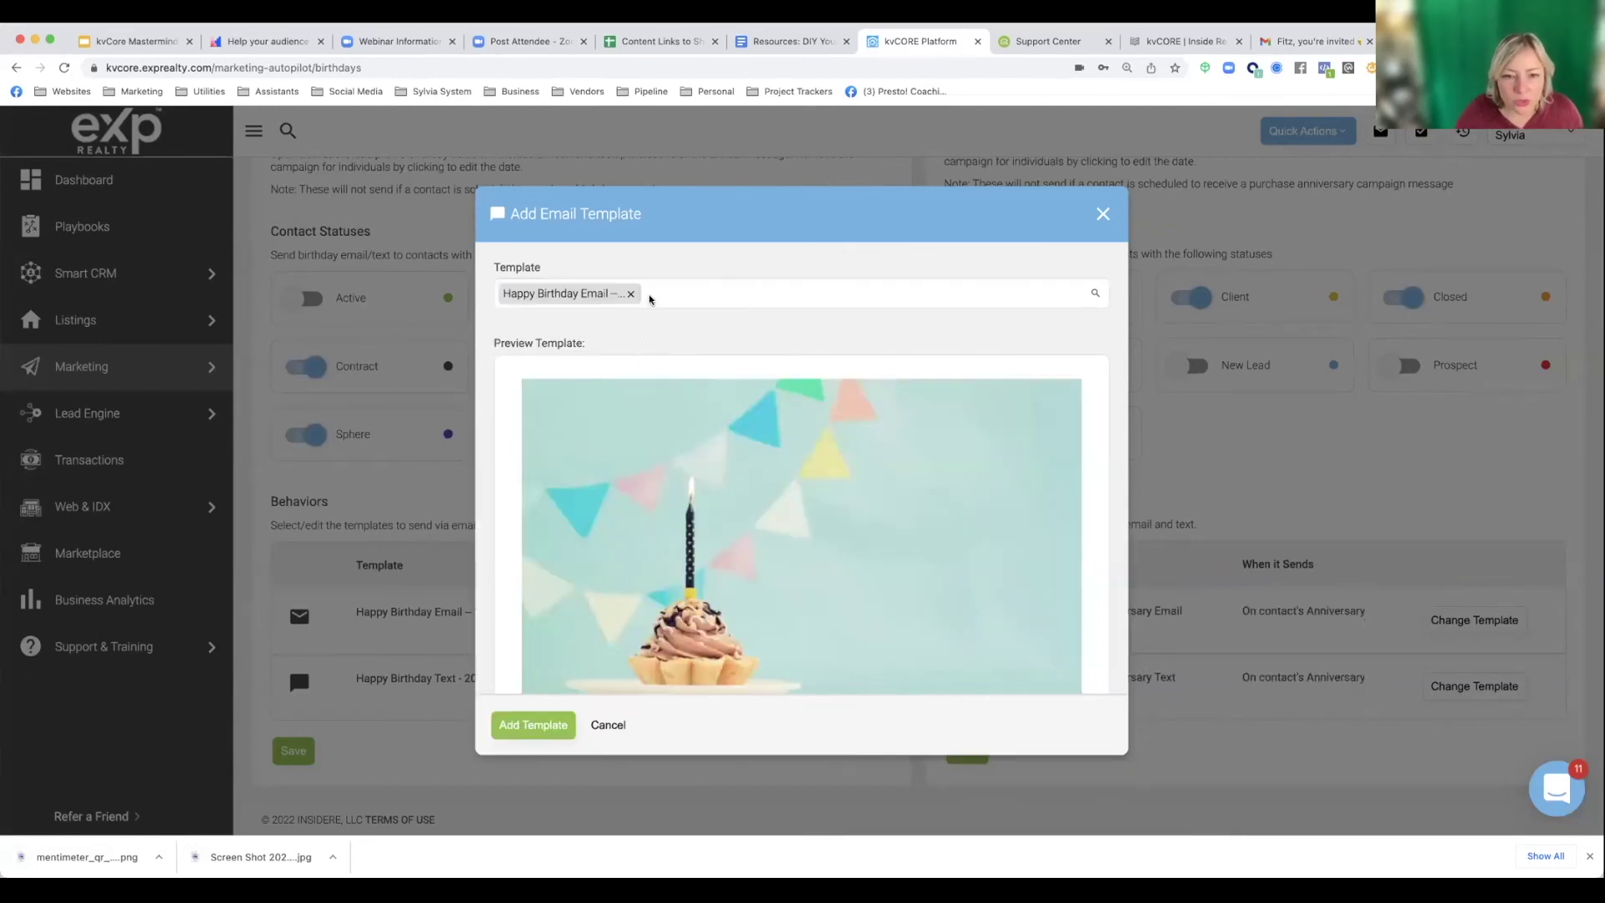
pyautogui.click(533, 725)
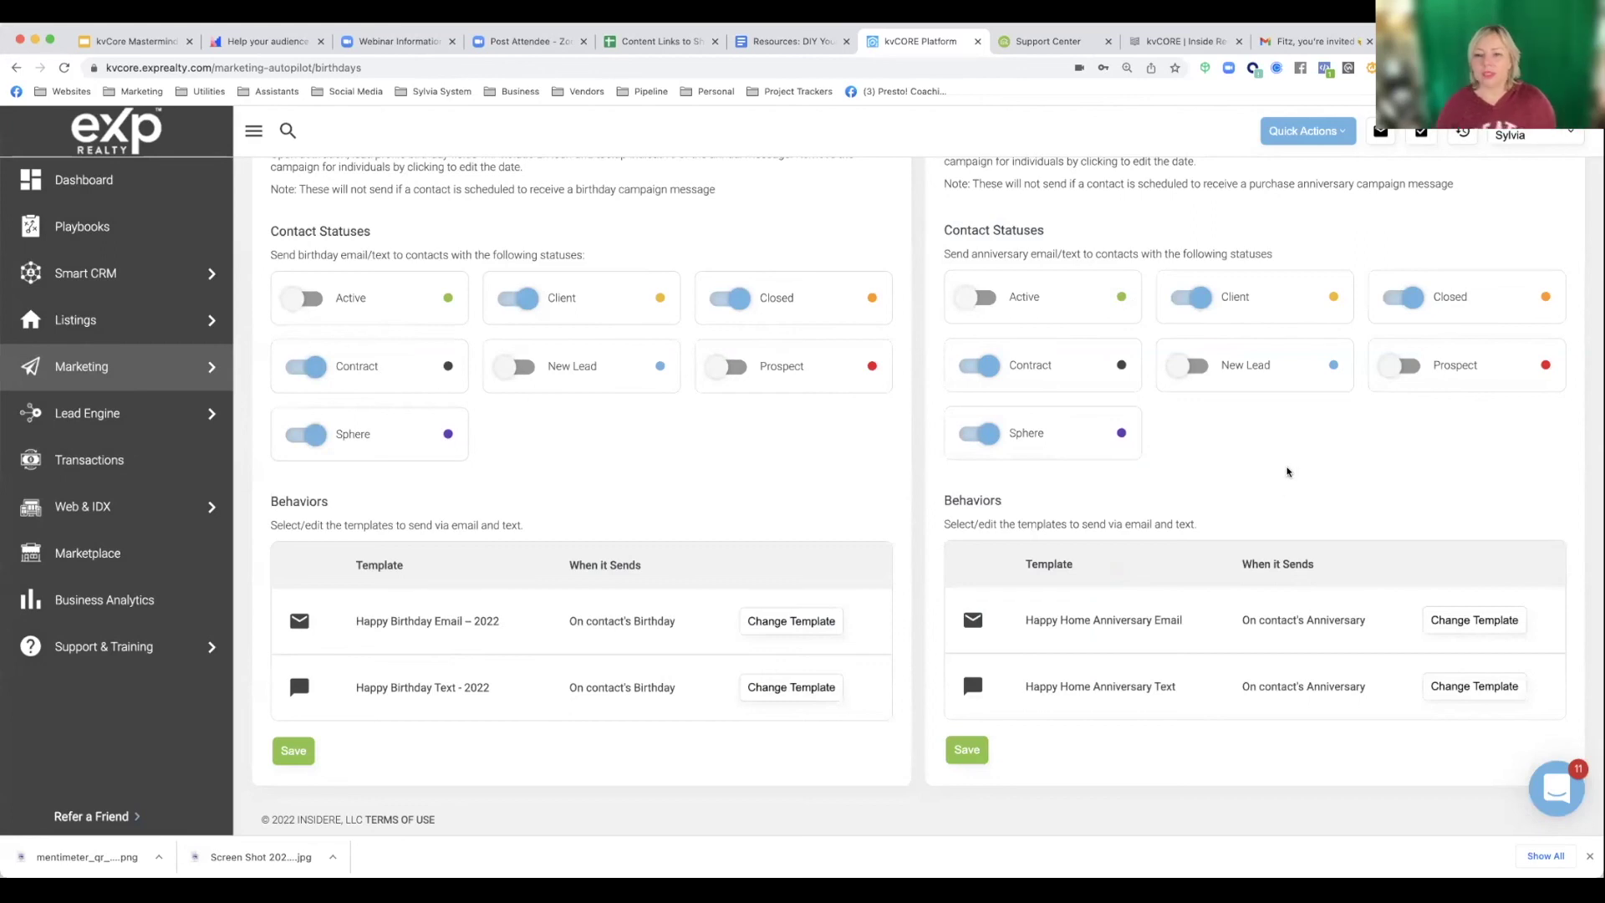
pyautogui.scroll(4, 1286, 469)
pyautogui.scroll(-4, 1287, 472)
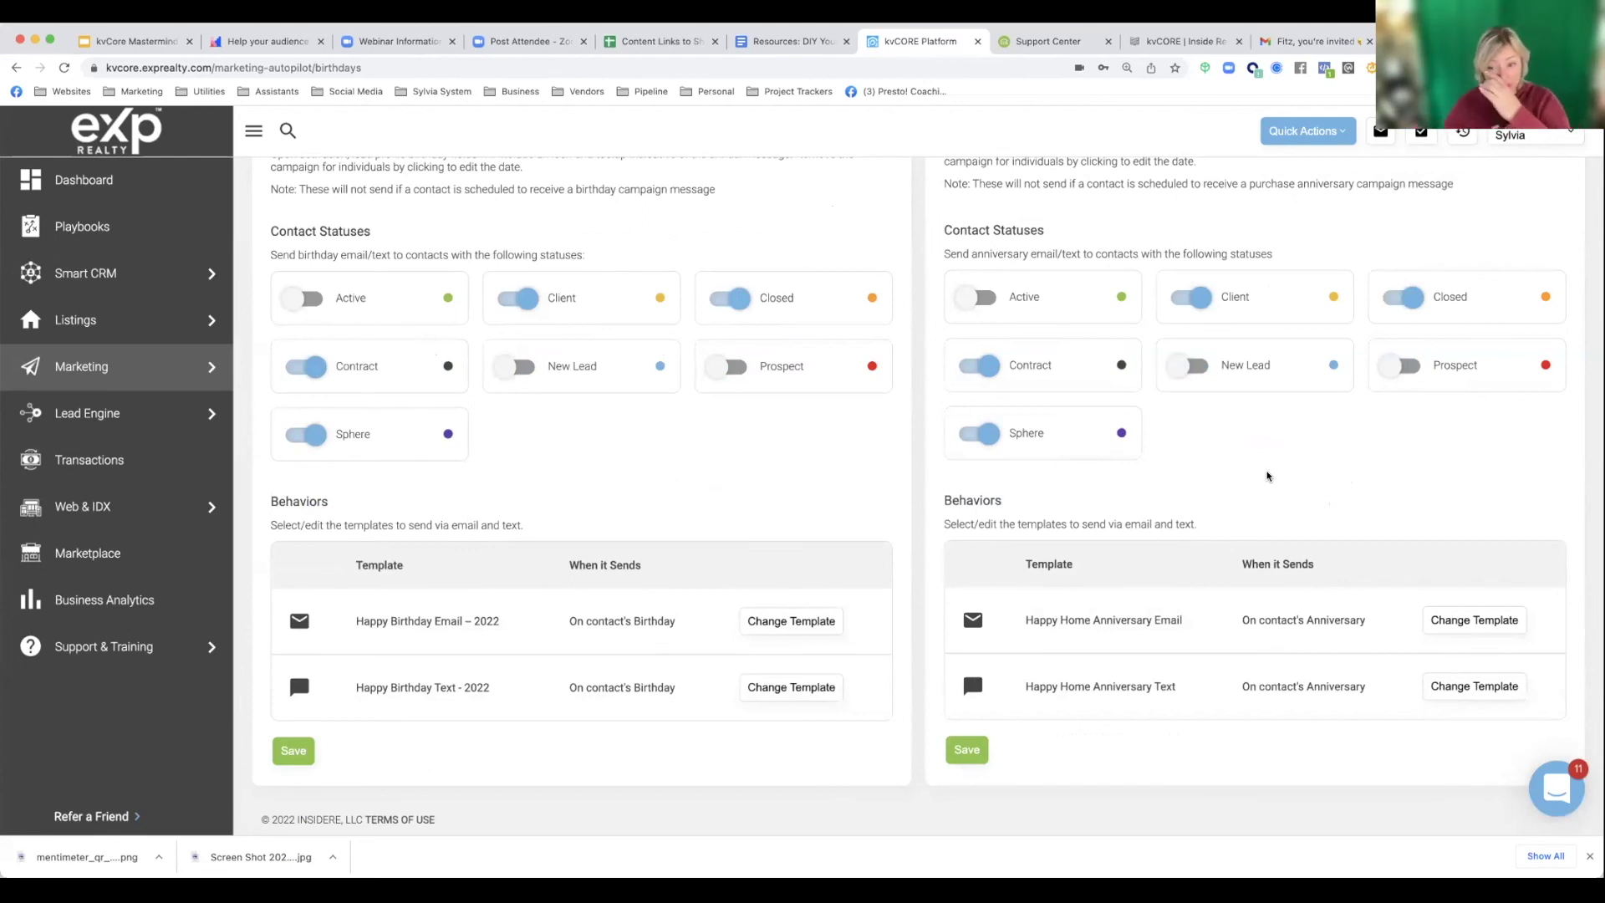
# - Check the anniversary email template chooser and close it without changes
pyautogui.click(1436, 620)
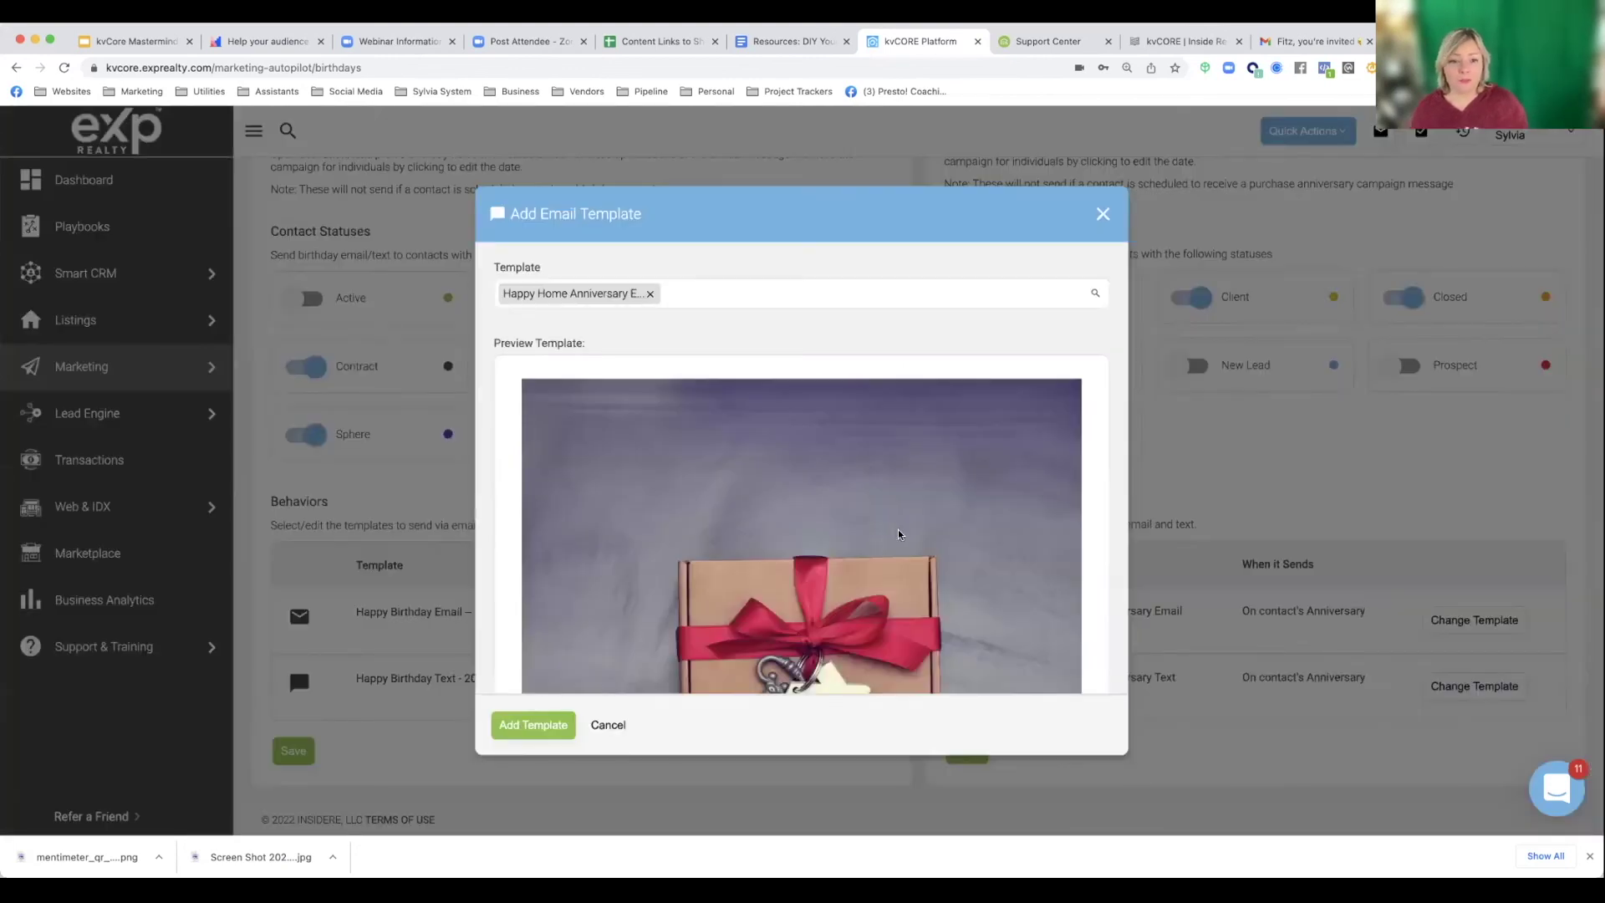
pyautogui.scroll(-2, 906, 530)
pyautogui.scroll(-10, 905, 532)
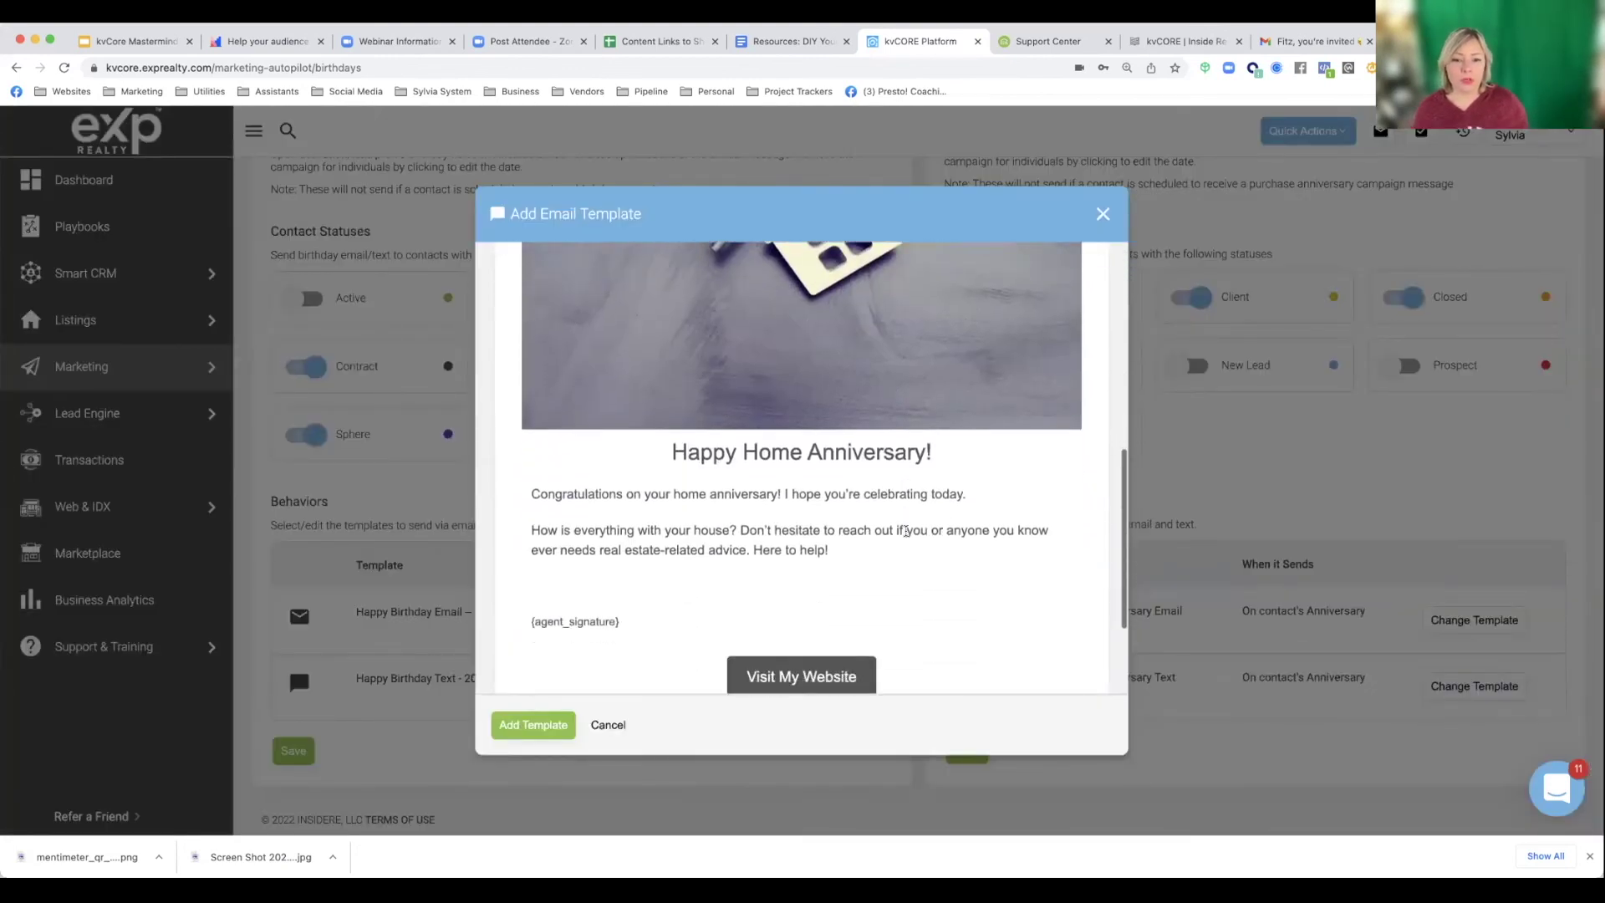
pyautogui.scroll(12, 906, 536)
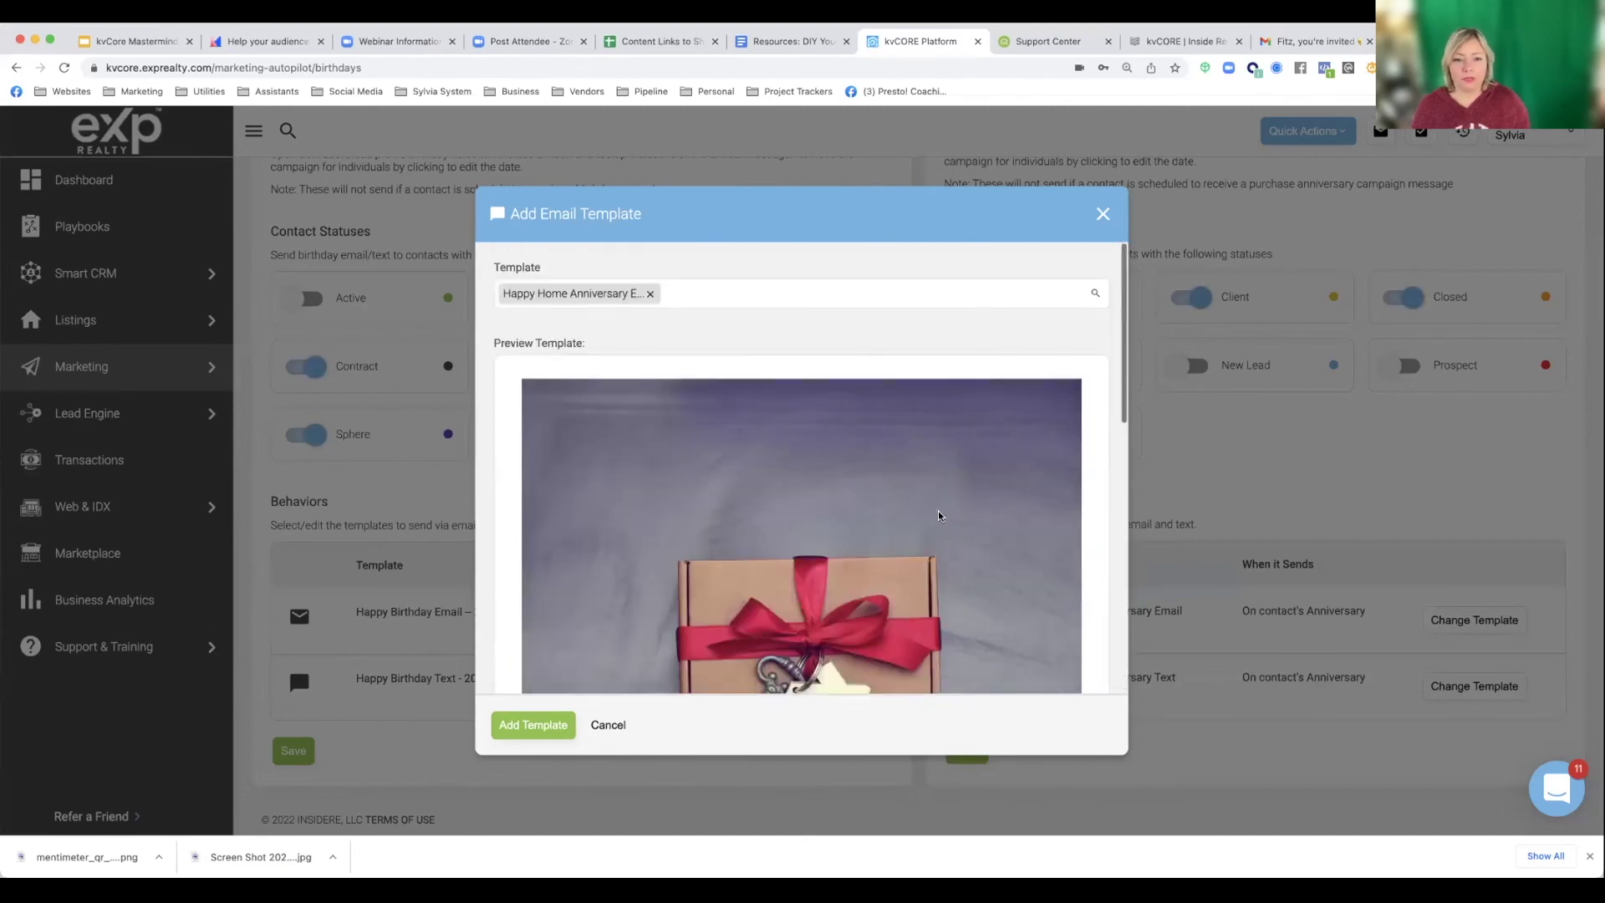
pyautogui.click(1103, 214)
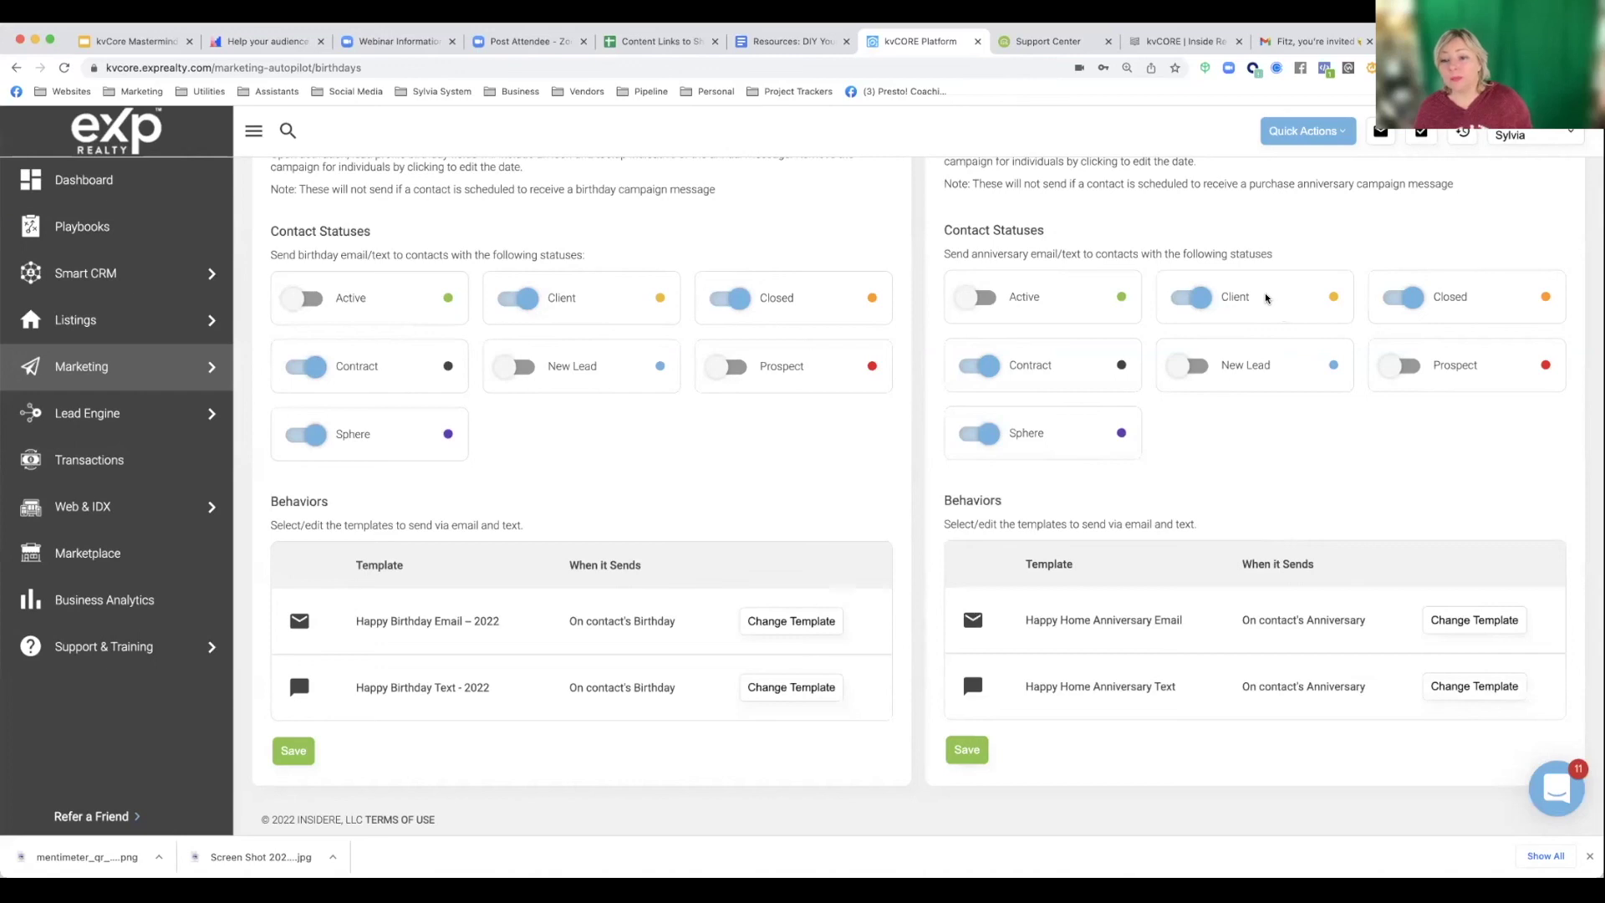
pyautogui.moveTo(144, 406)
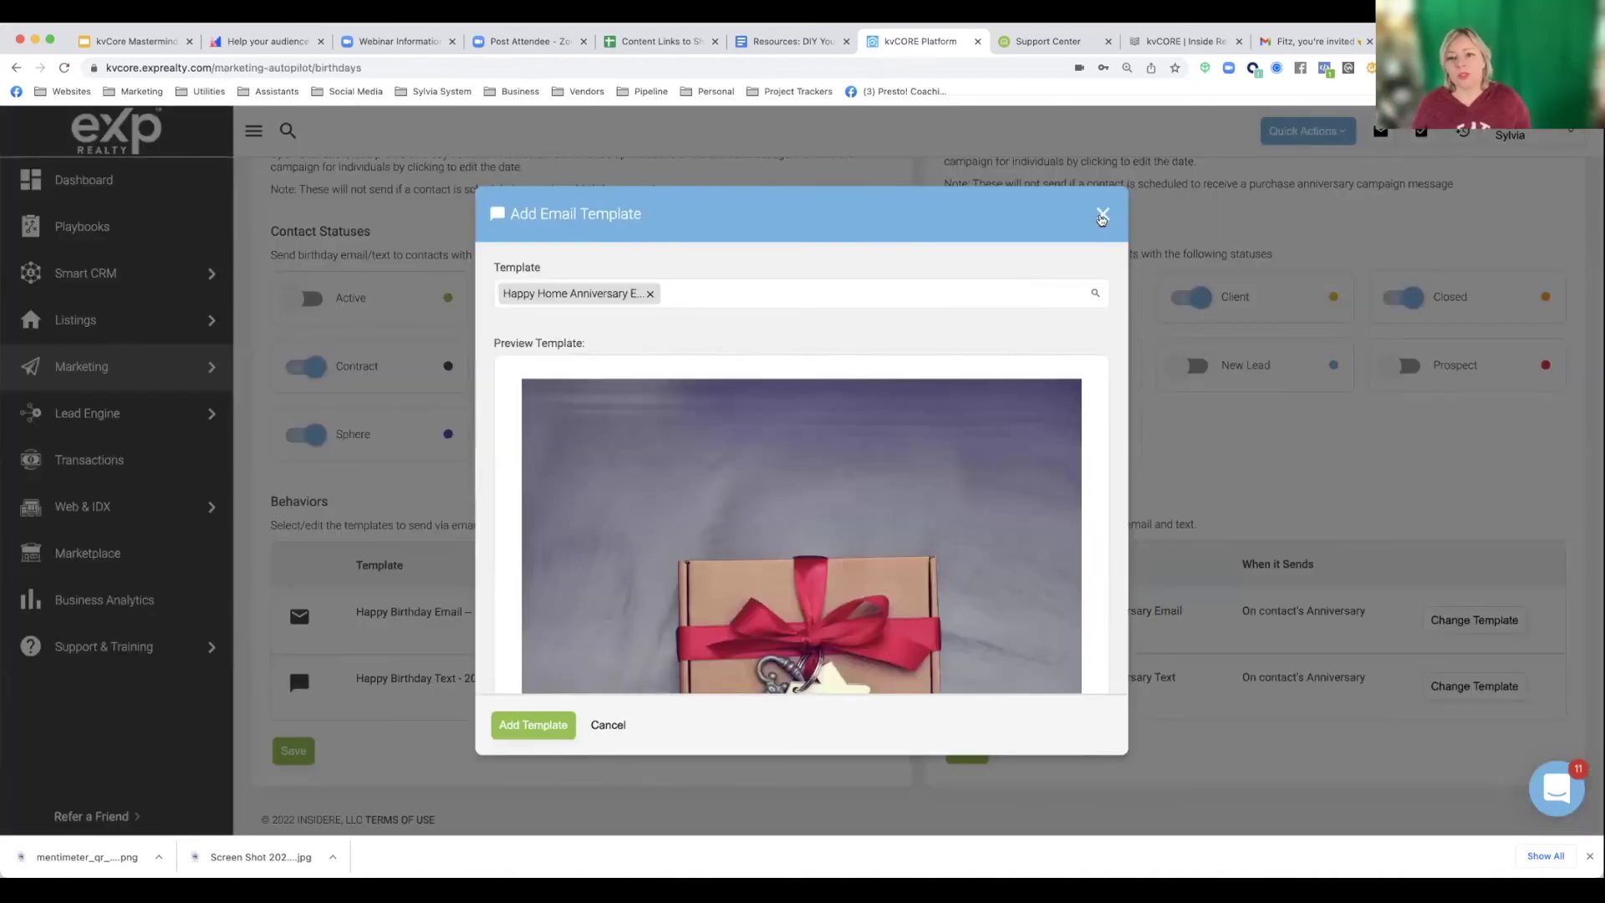
pyautogui.click(1104, 217)
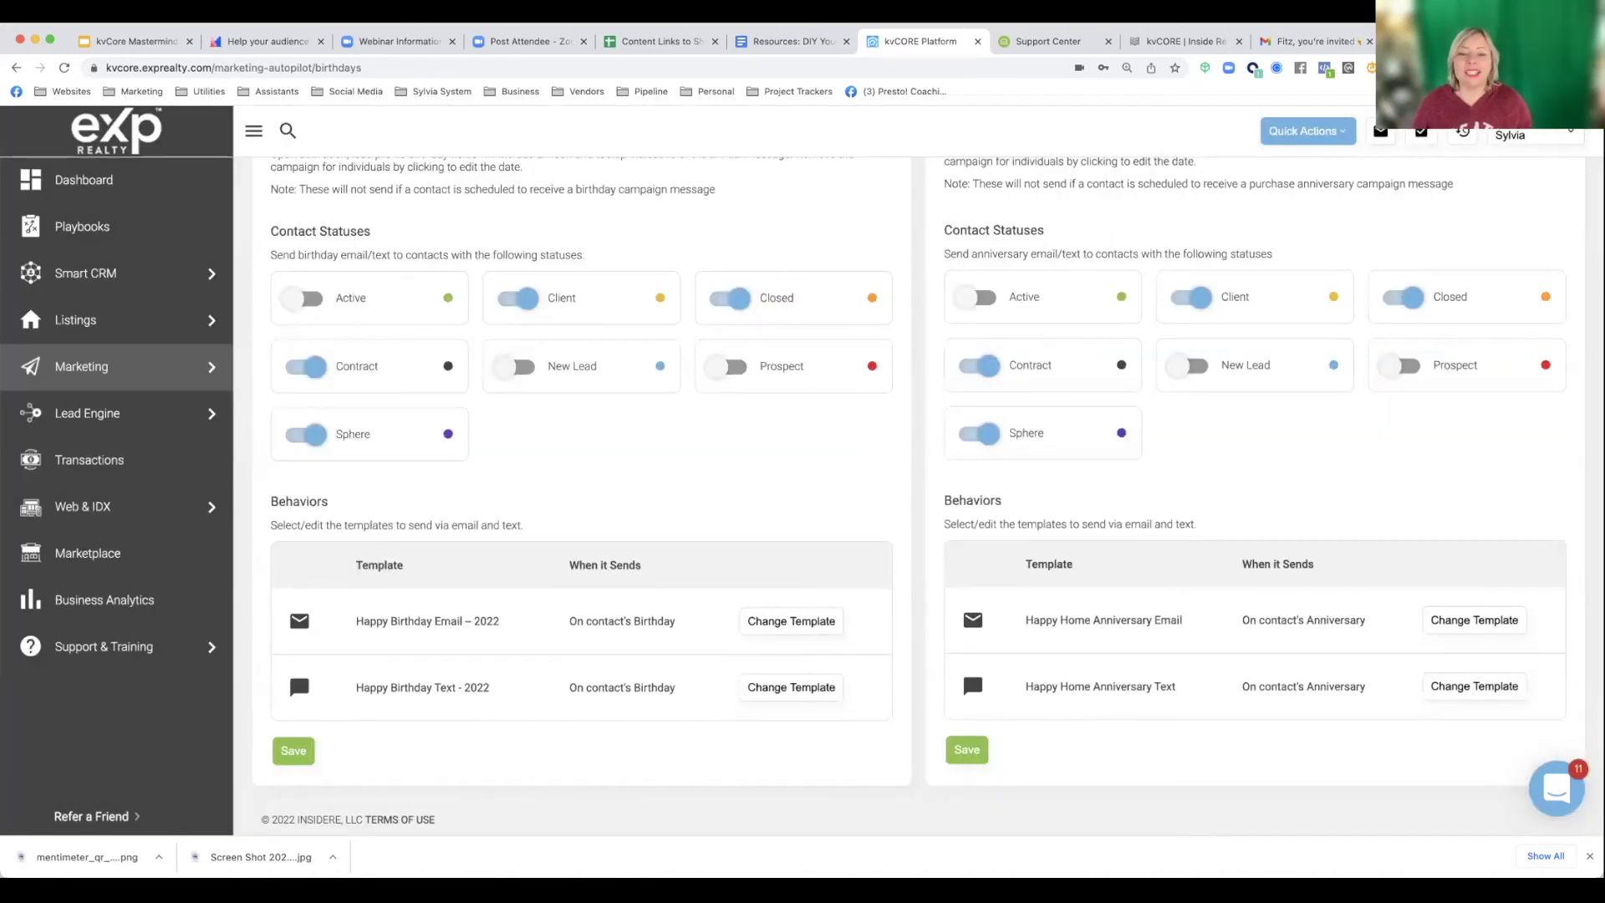